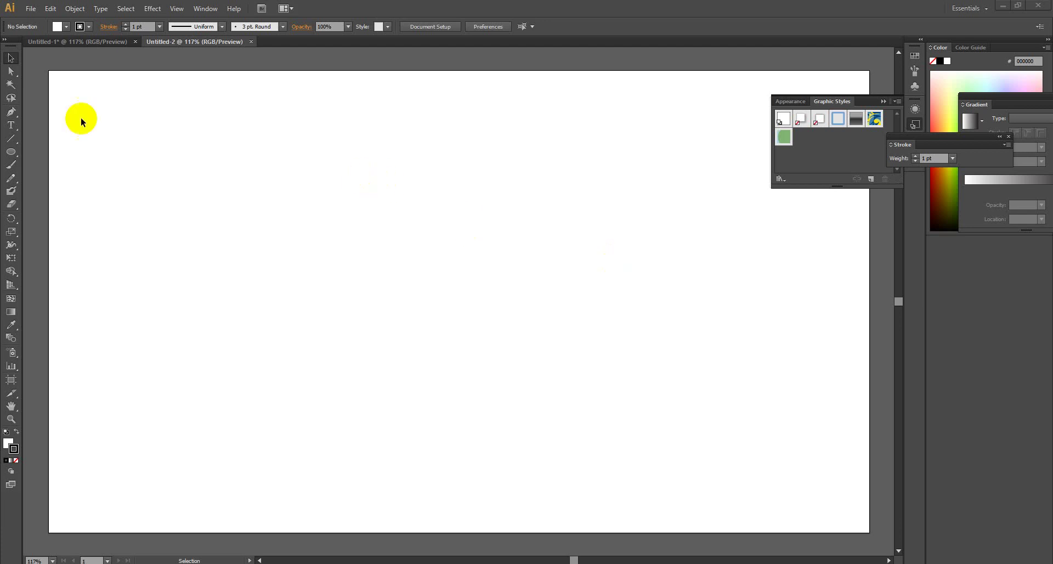
- Switch to the Ellipse Tool (L) from the Rectangle tool's flyout
click(12, 152)
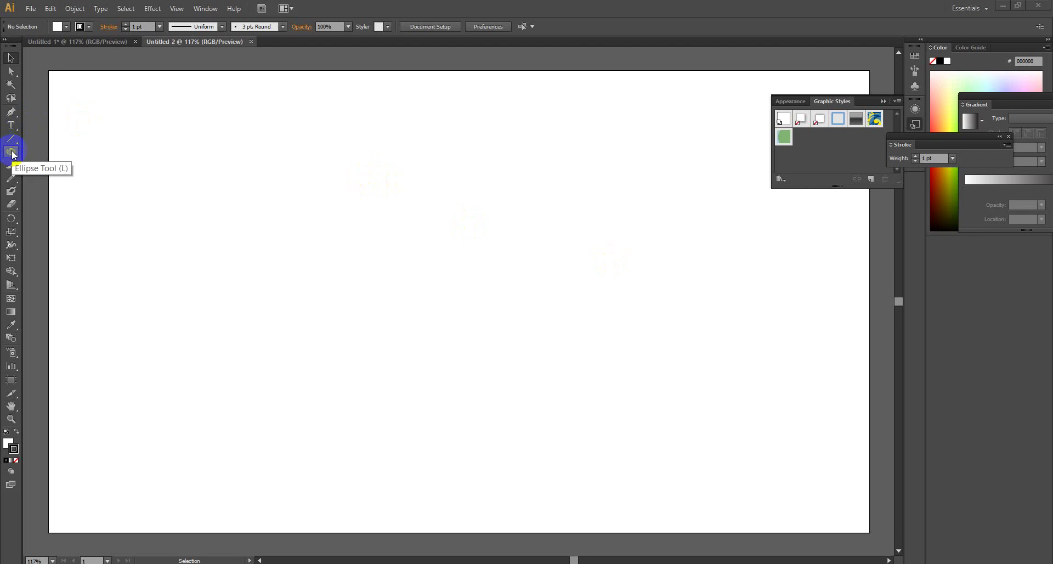
drag(13, 152, 45, 185)
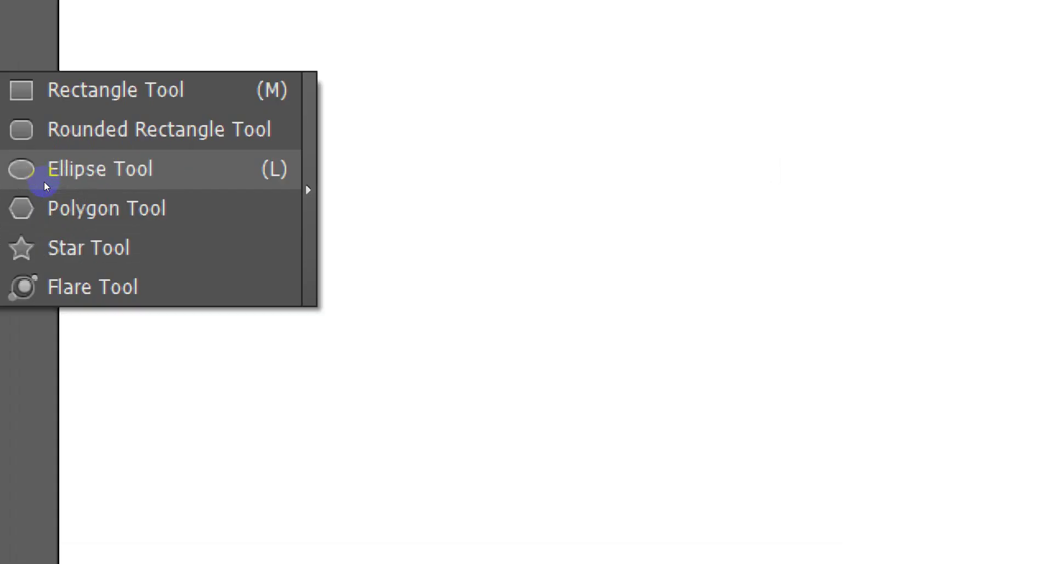
click(31, 168)
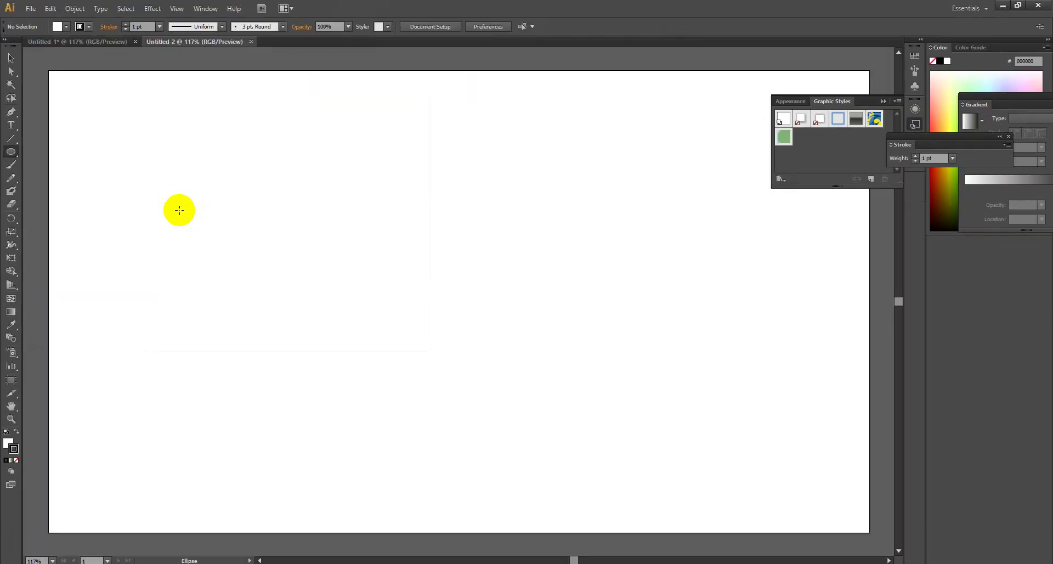
- Draw a near-round circle about 448.7 × 447.9 px on the artboard's left half
click(258, 234)
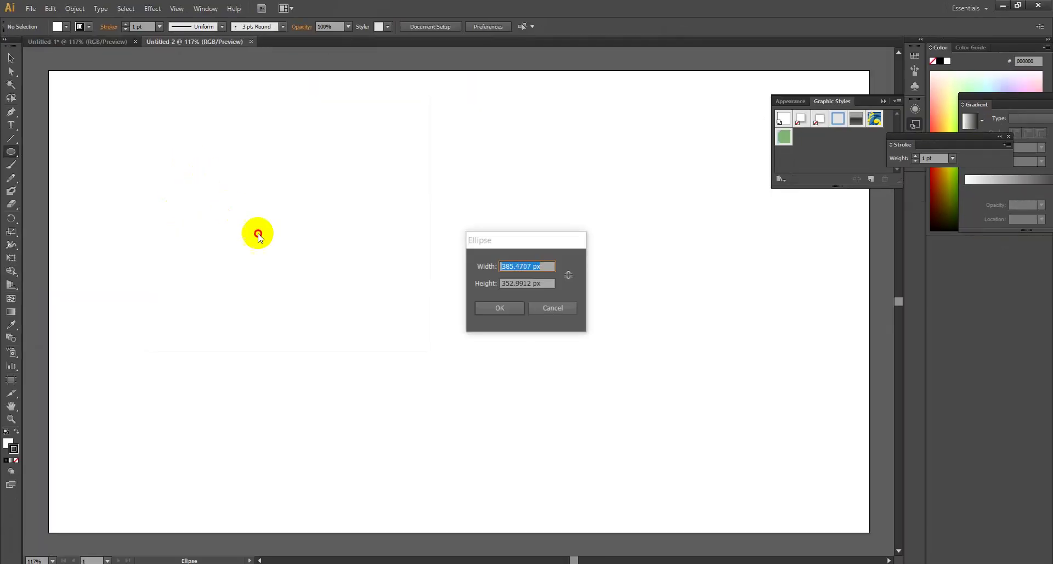
click(551, 307)
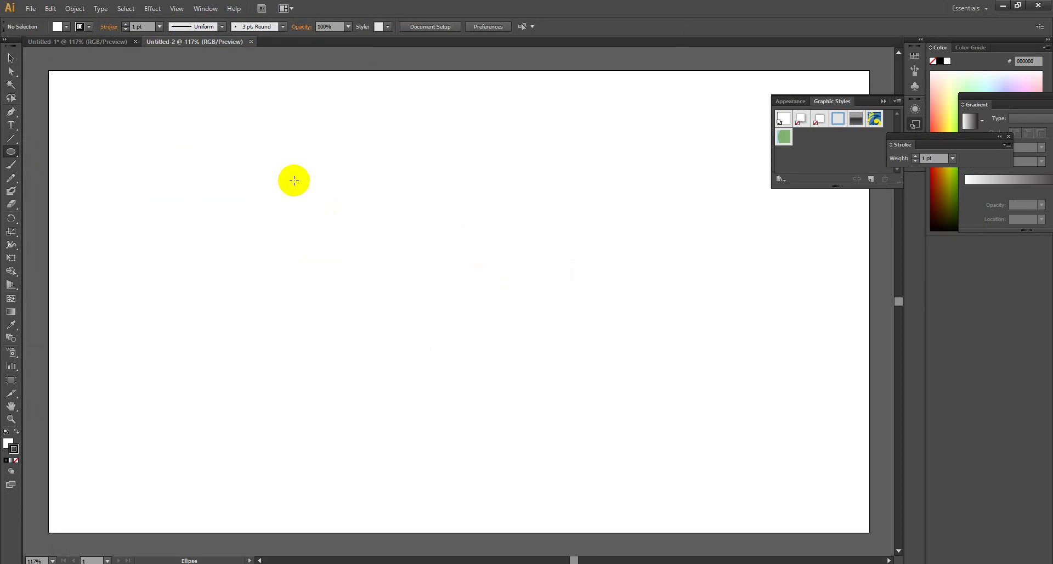
mouse_move(250, 147)
mouse_down()
mouse_move(526, 399)
mouse_move(524, 434)
mouse_up()
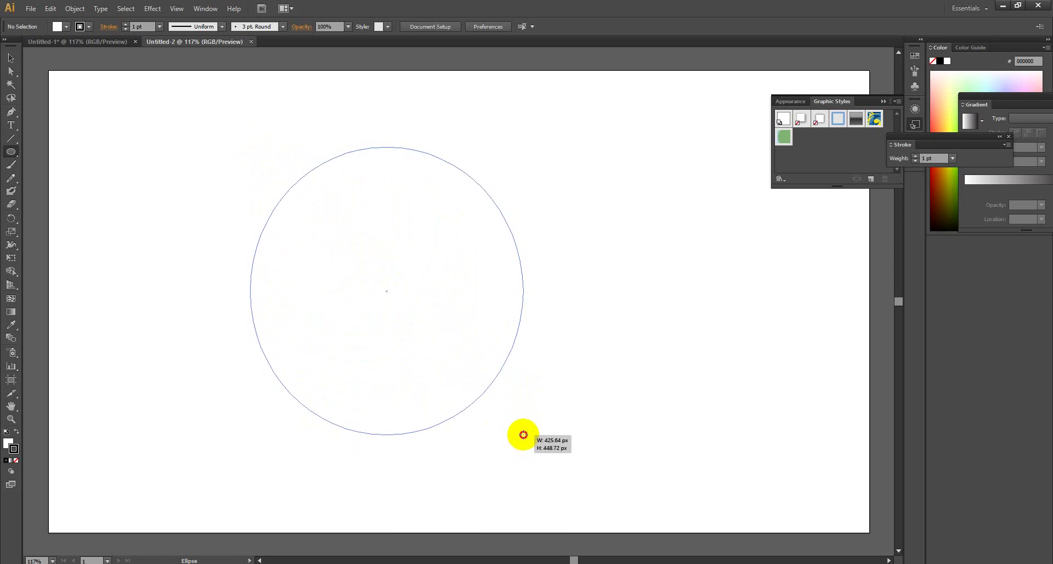
drag(523, 435, 528, 434)
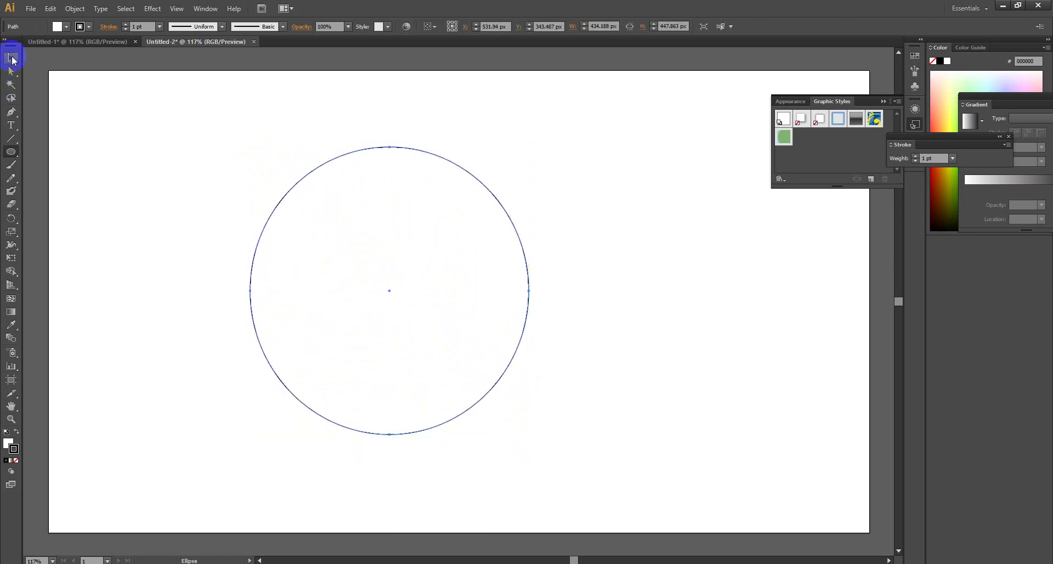
click(12, 58)
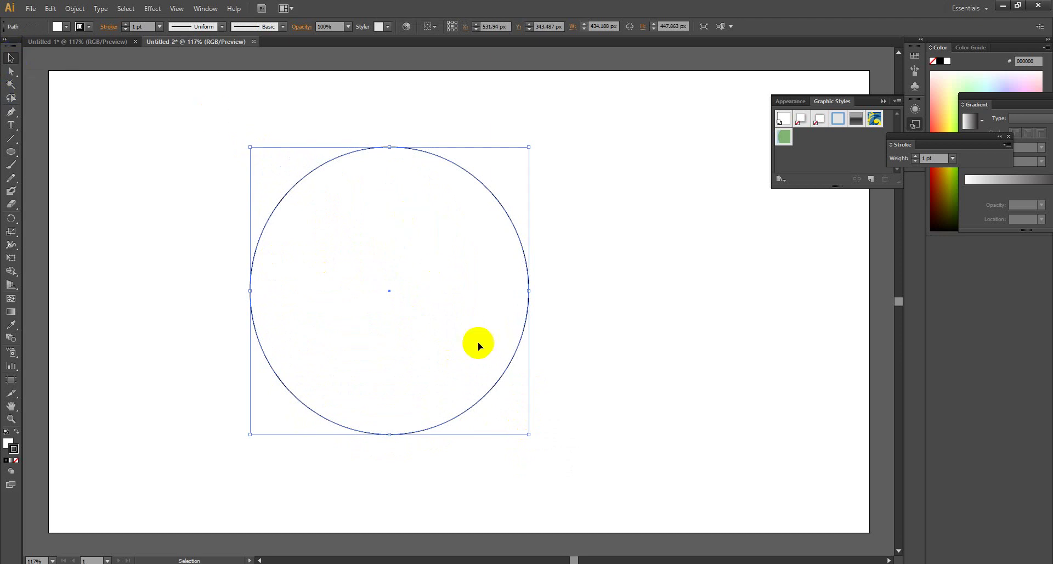
drag(528, 291, 538, 294)
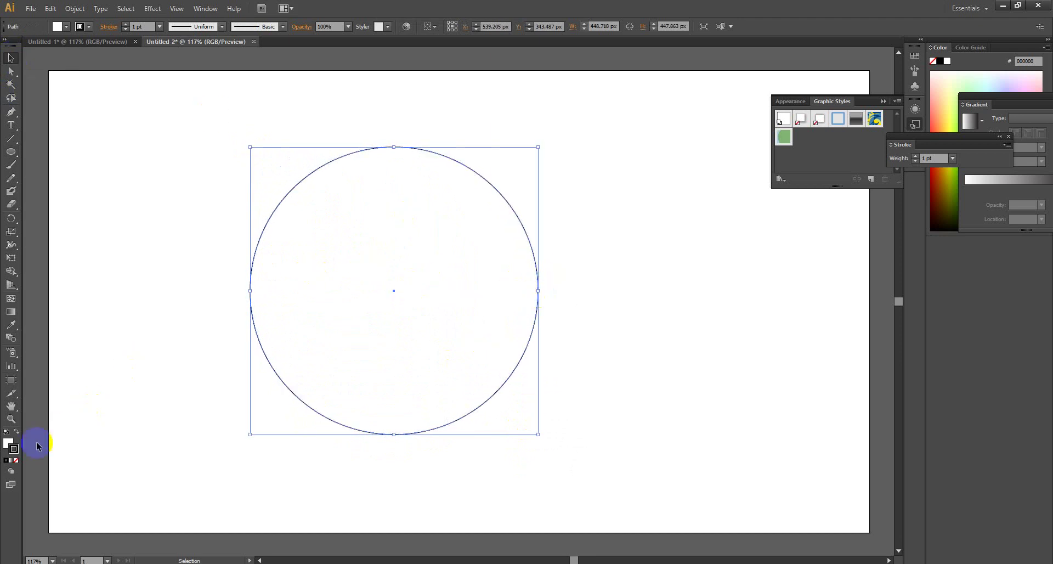
- Fill the circle with teal 0C81A5
click(9, 445)
double_click(9, 446)
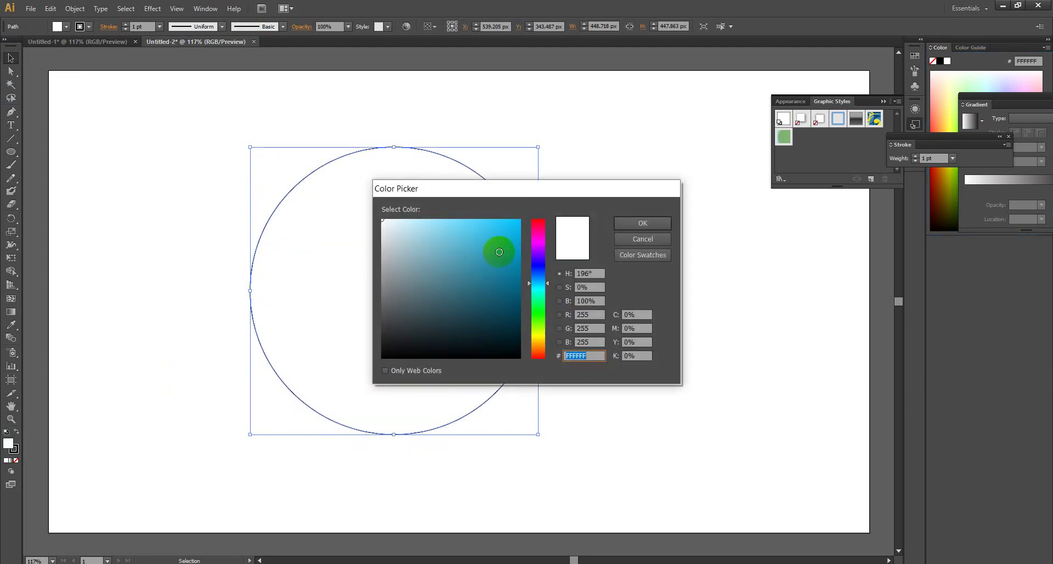
click(513, 286)
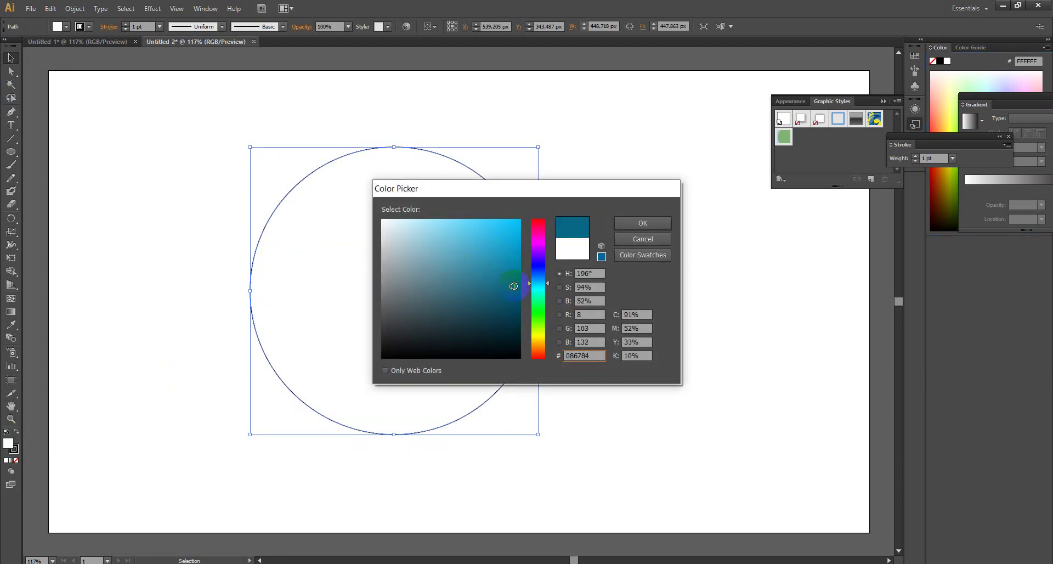
drag(514, 286, 510, 268)
click(623, 222)
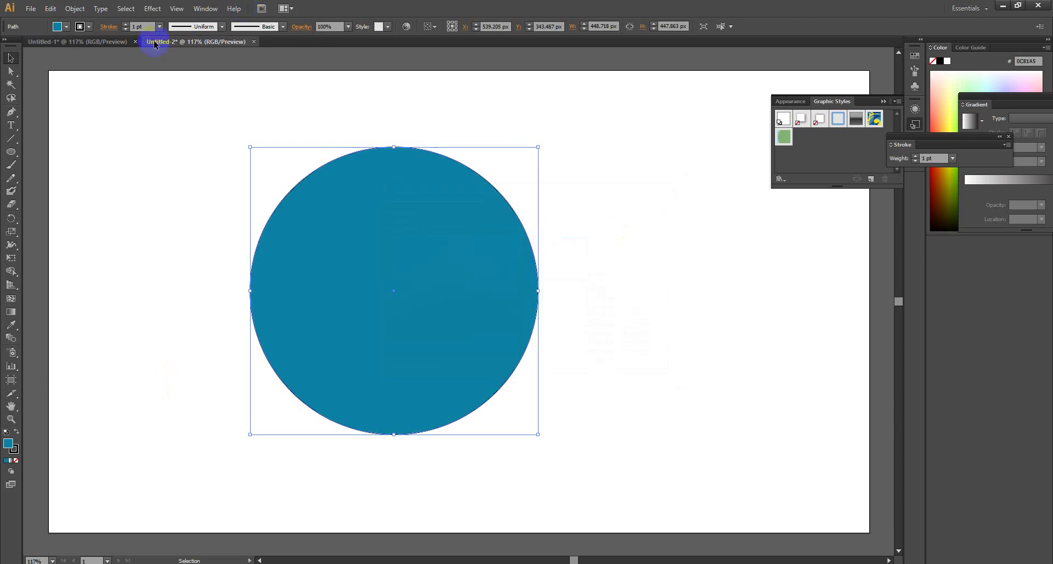
- Give the circle a near-white F7F9F9 stroke
click(14, 453)
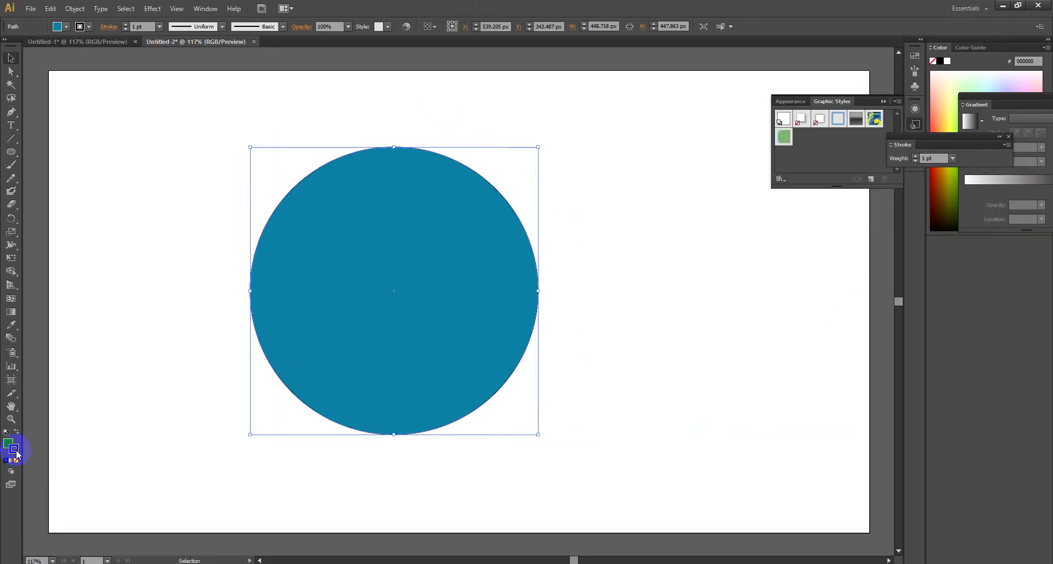
double_click(15, 451)
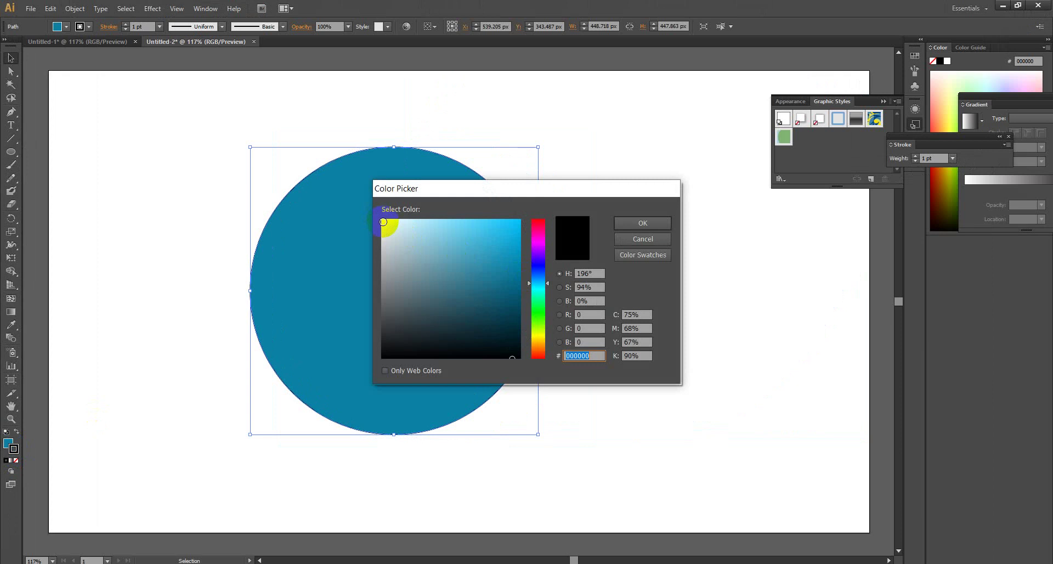
click(383, 221)
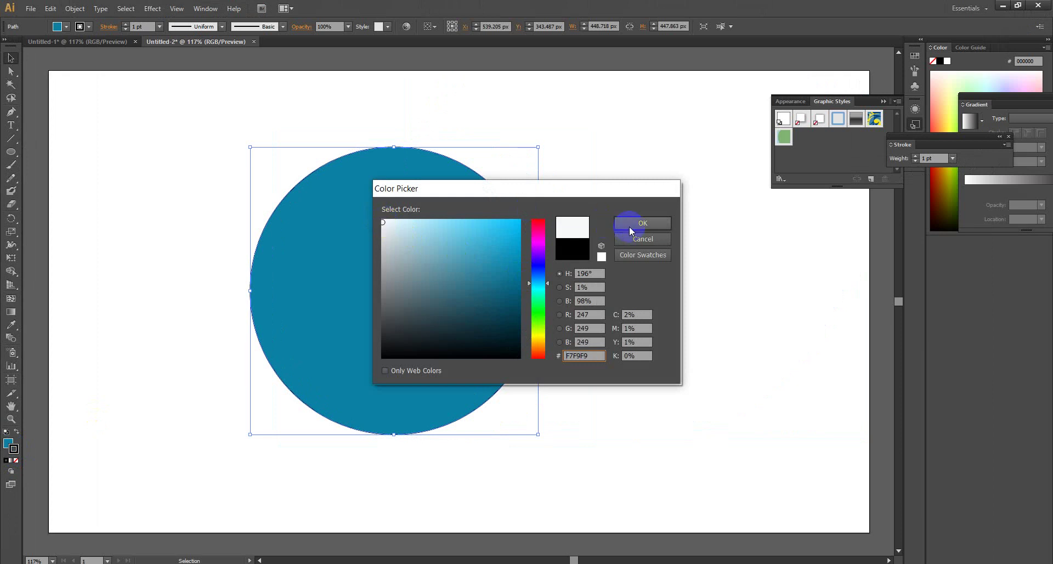
click(629, 225)
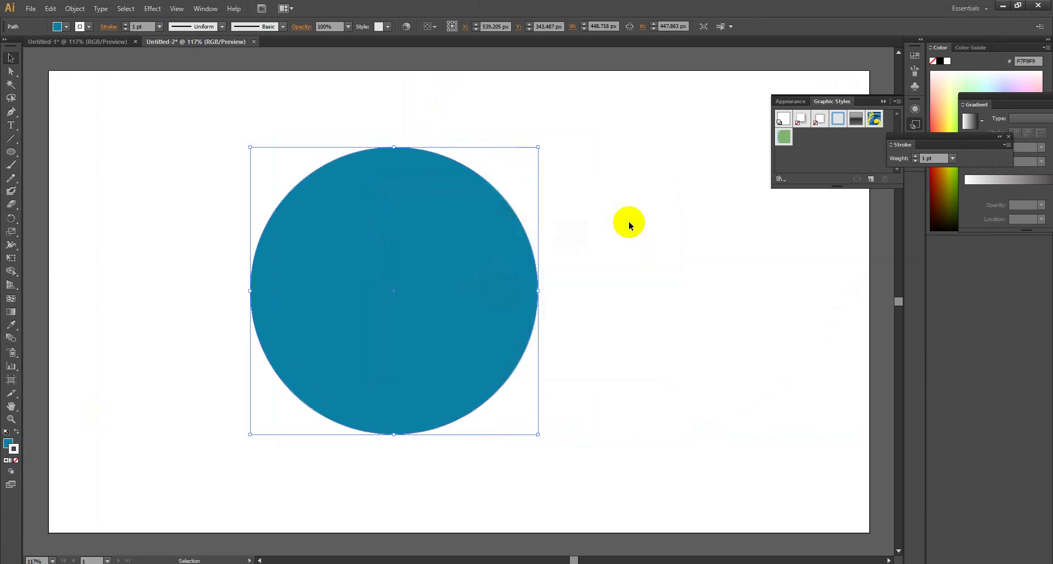
click(134, 26)
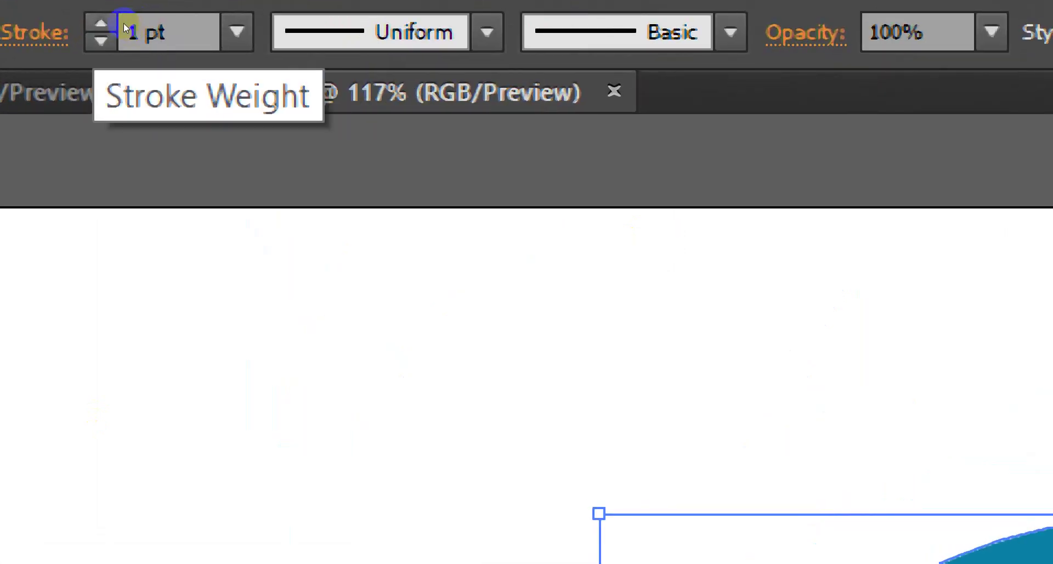
- Raise the circle's near-white stroke weight from 1 pt to 6 pt
key(Up)
key(Up)
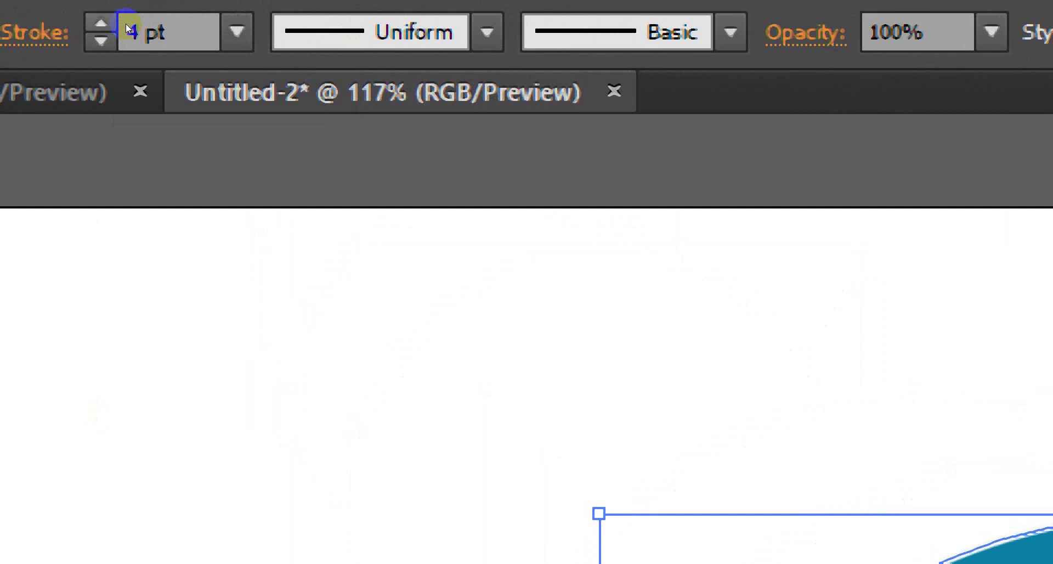
key(Up)
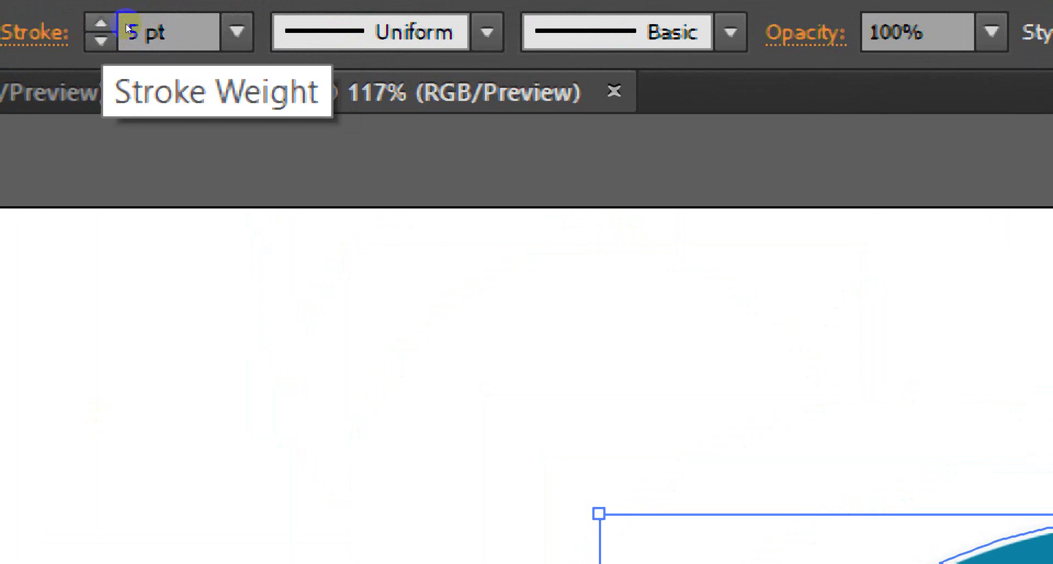
key(Up)
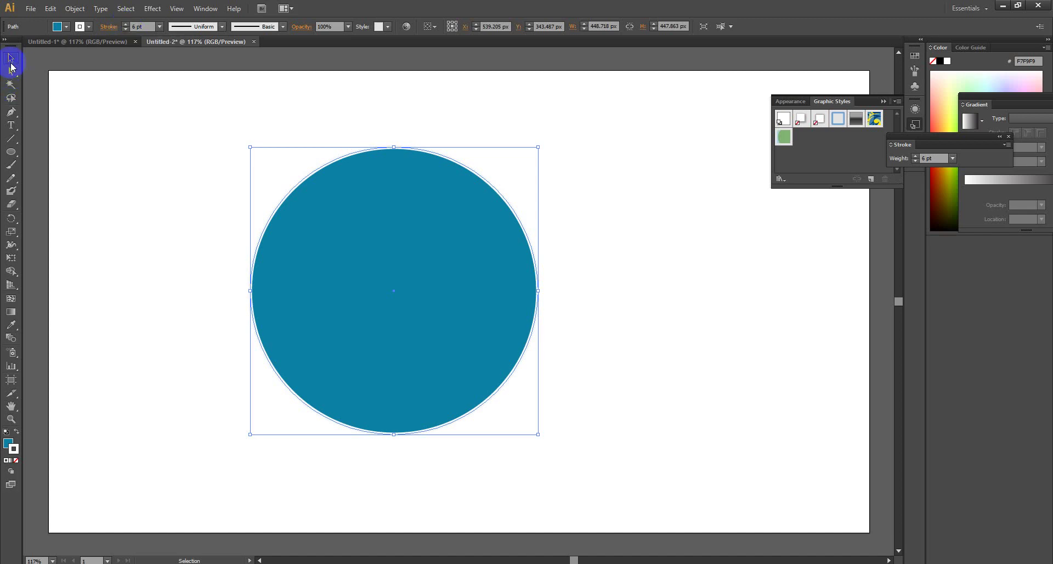
click(310, 272)
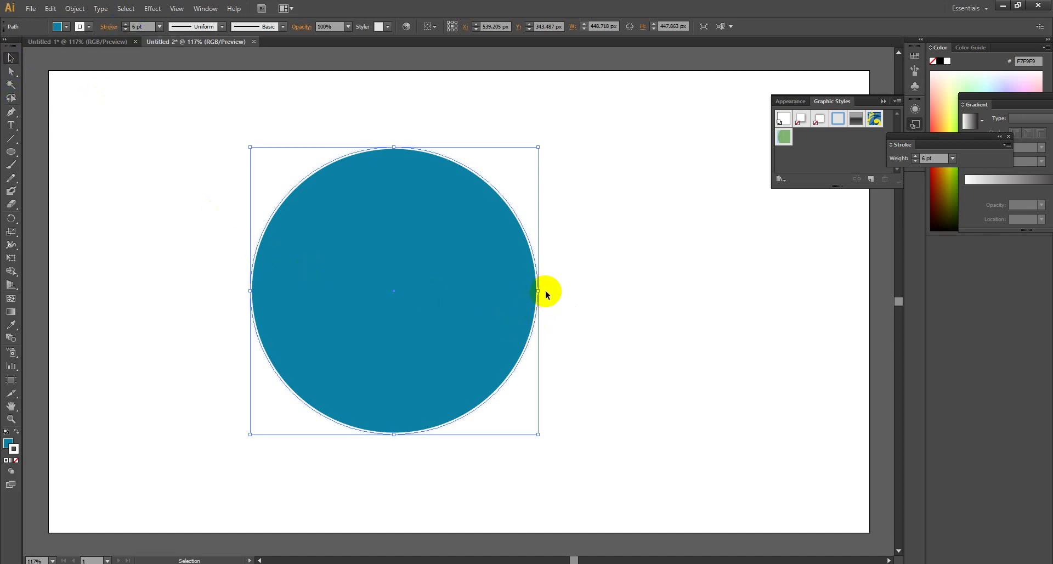
- Widen the teal circle to about 455.6 × 447.9 px
drag(542, 292, 542, 290)
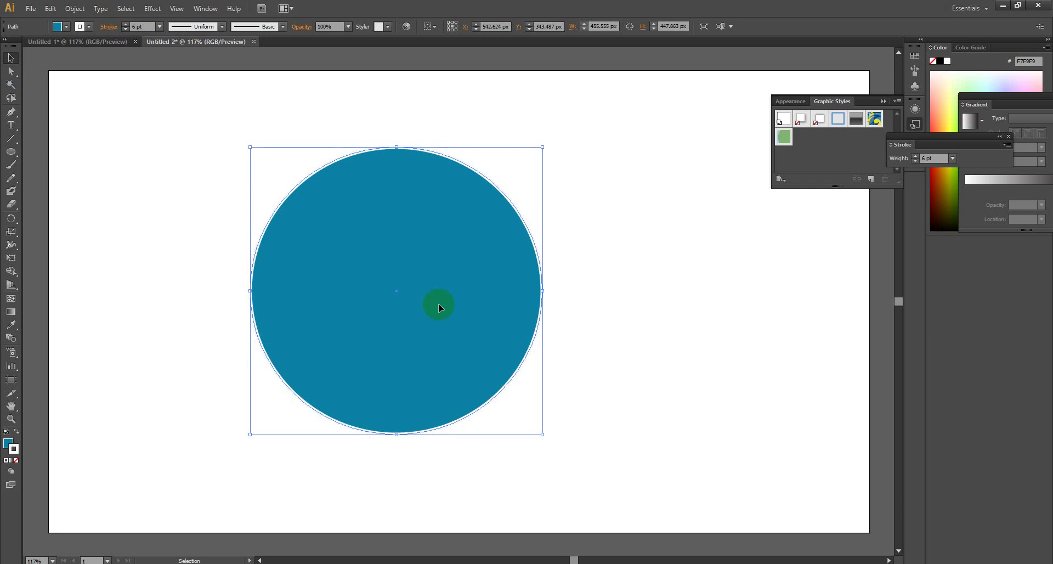
key(a)
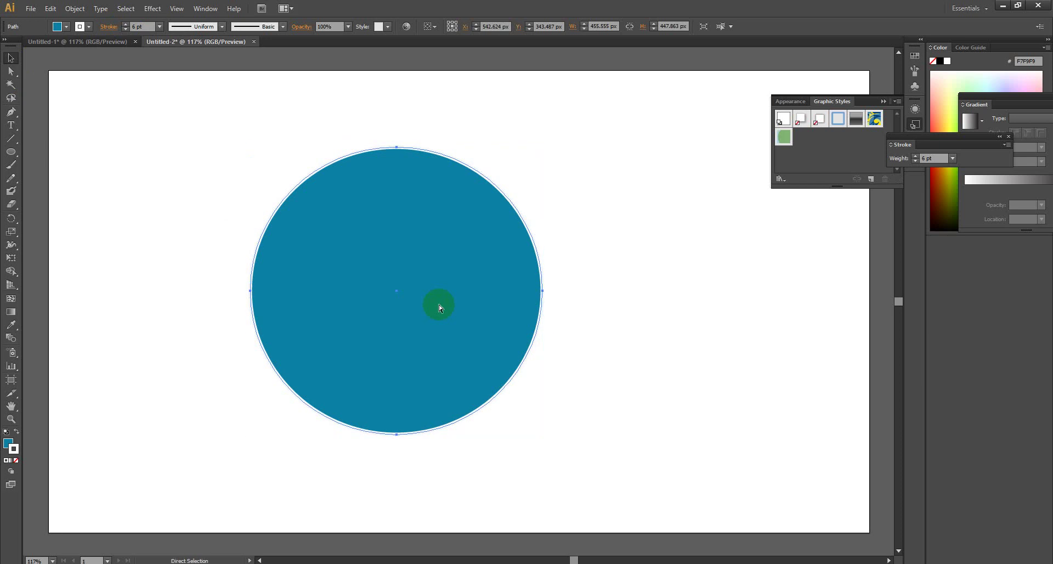
key(v)
- Copy and paste the circle, then undo the pasted duplicate
key(ctrl+c)
key(ctrl+v)
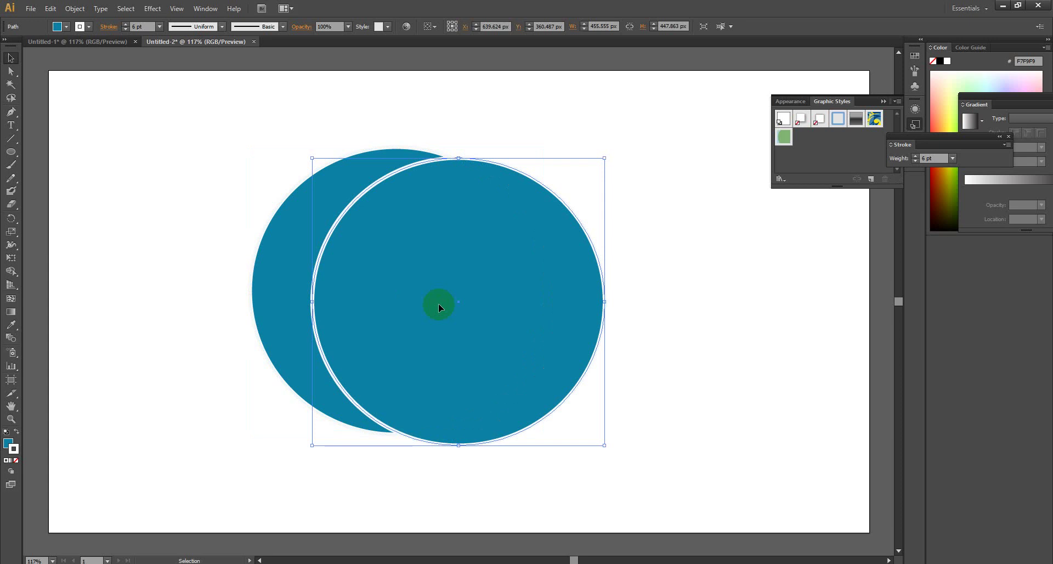
key(a)
key(v)
key(ctrl+z)
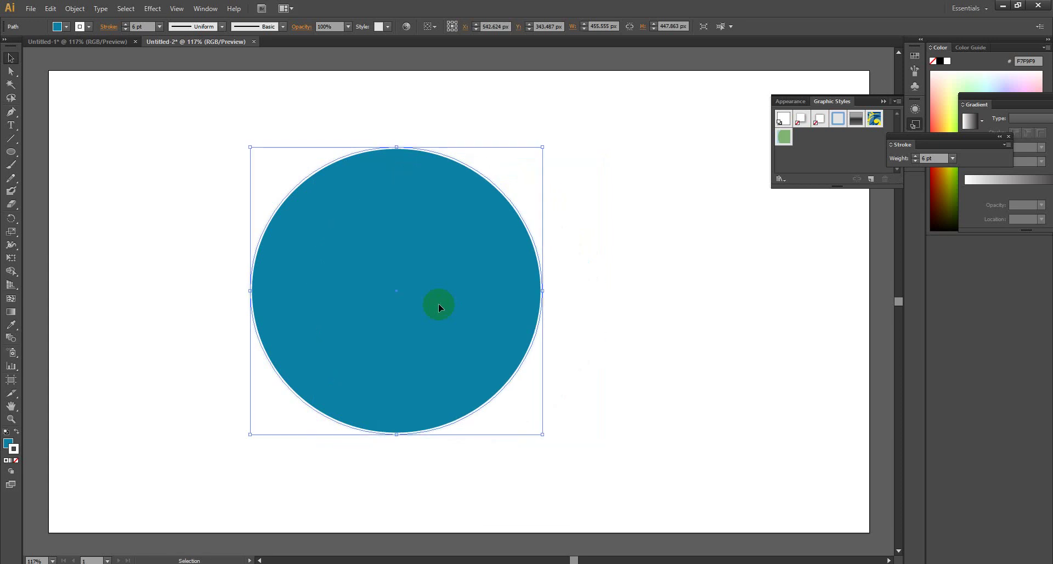
key(a)
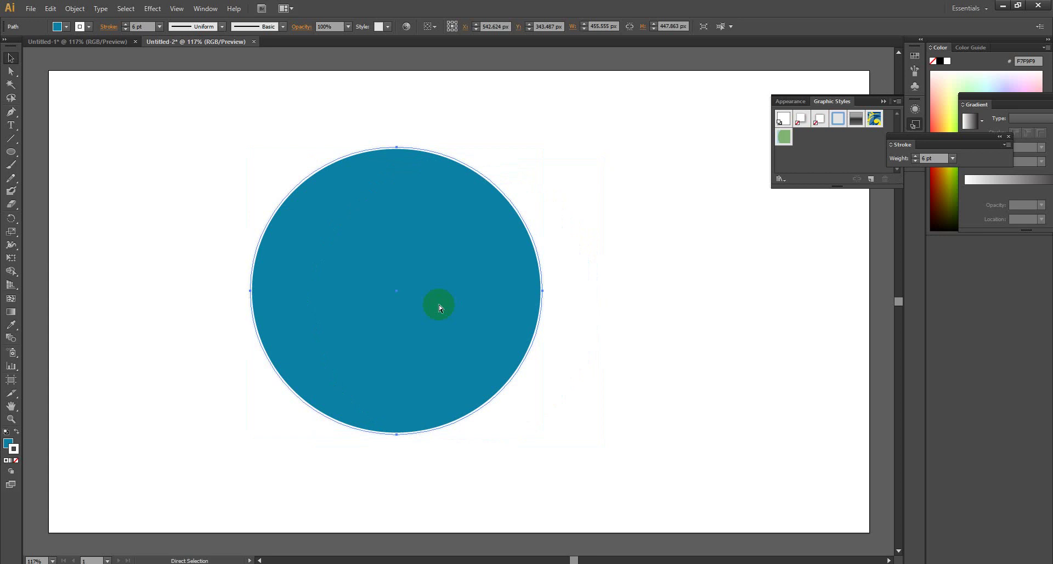
key(v)
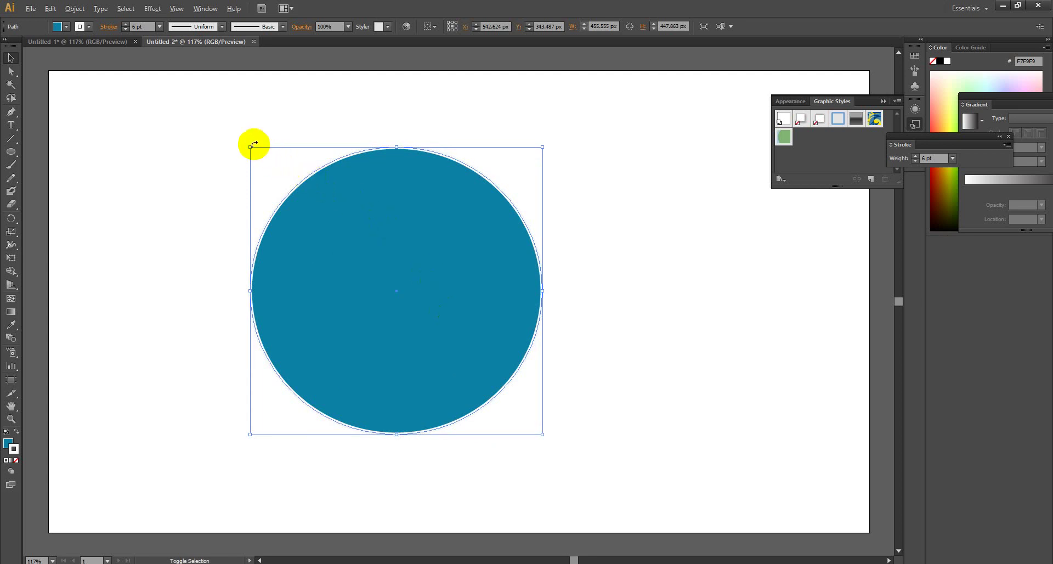
- Scale the concentric inner circle to about 175.6 × 172.7 px and reselect it
drag(251, 146, 329, 233)
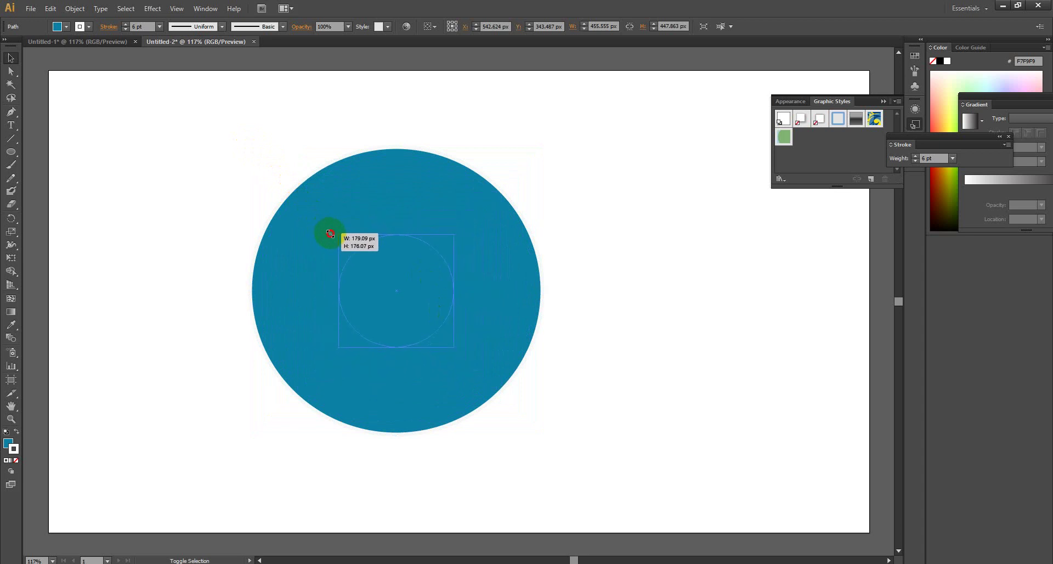
drag(329, 233, 332, 234)
click(571, 239)
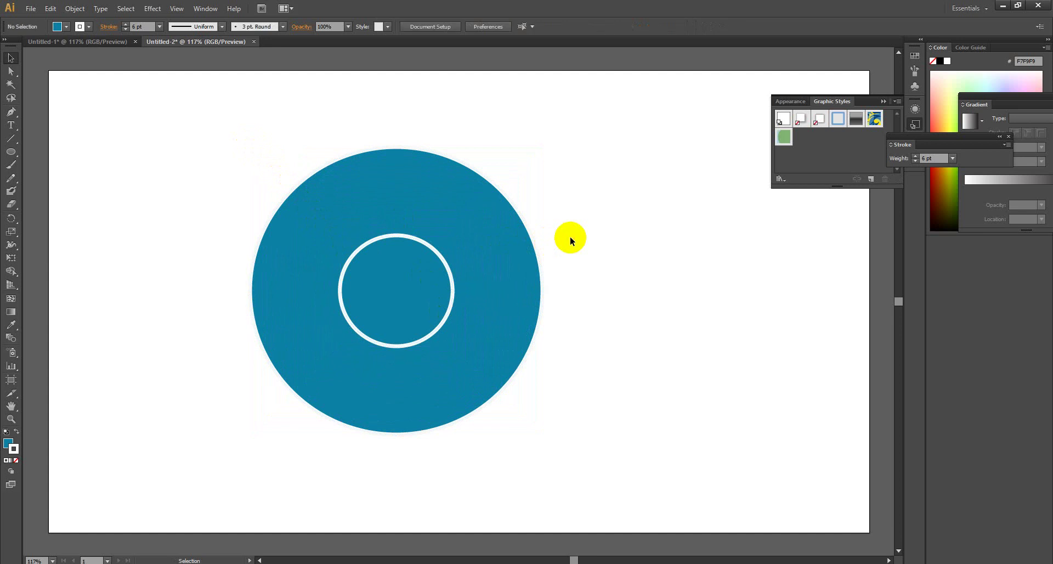
click(387, 303)
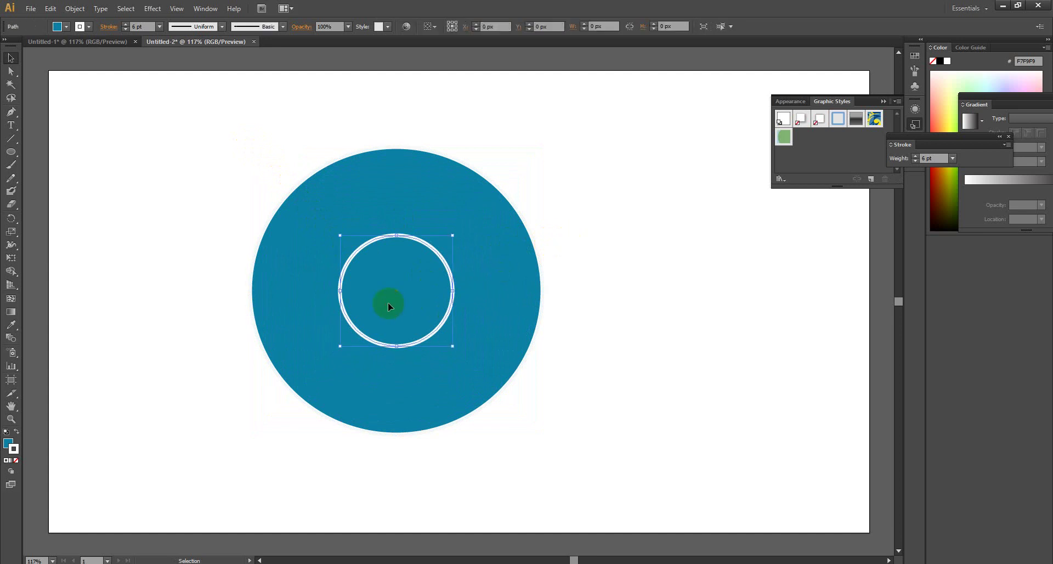
key(a)
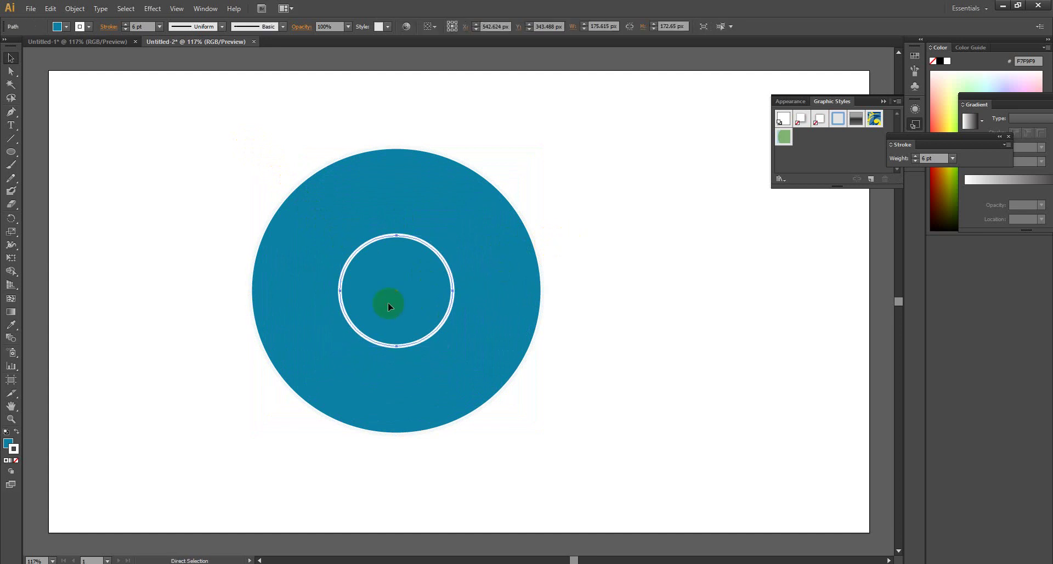
key(v)
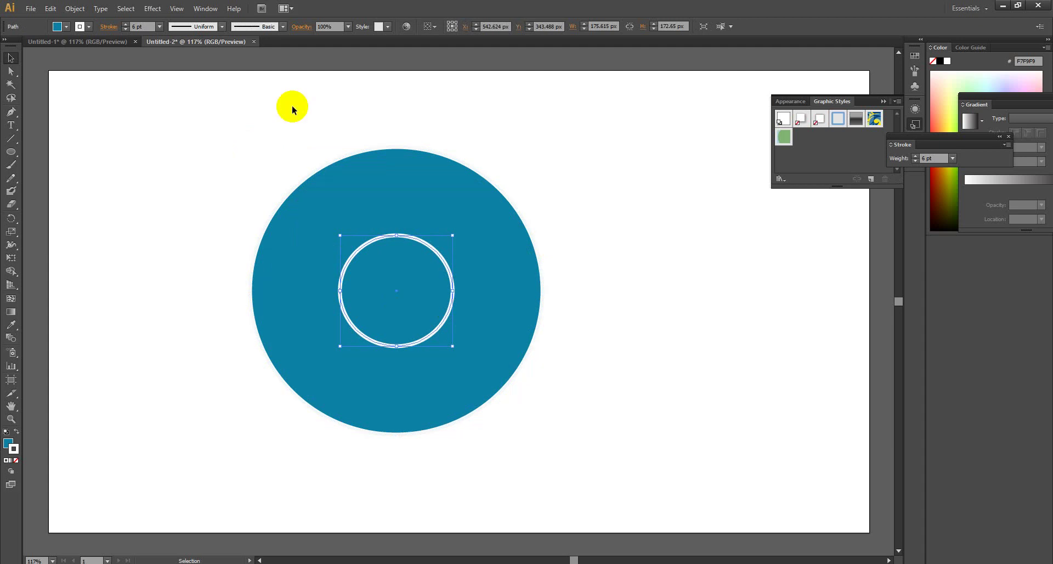
- Apply Pathfinder Minus Front to both circles, leaving one teal ring
drag(196, 112, 652, 477)
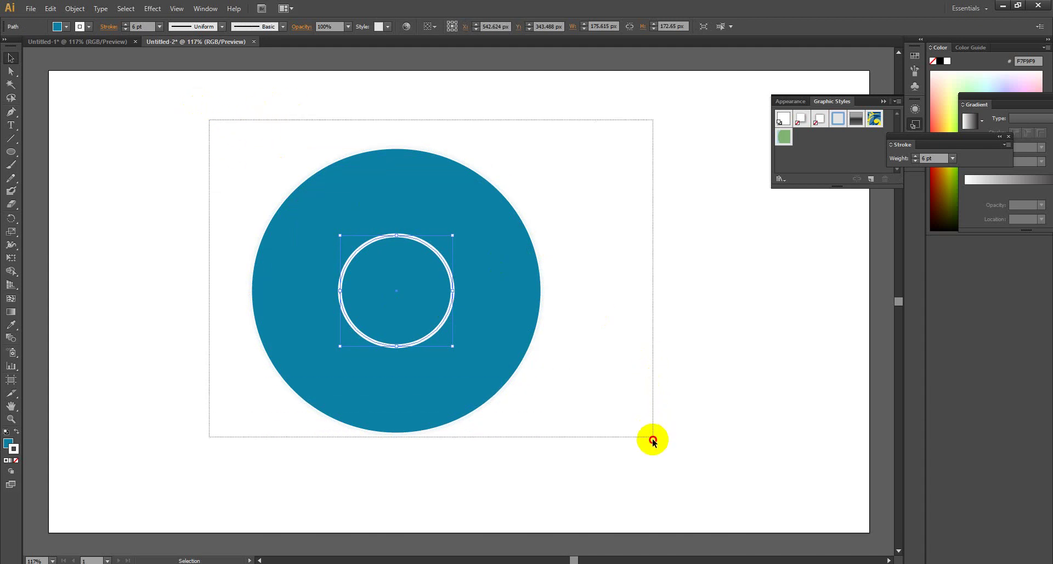
click(202, 9)
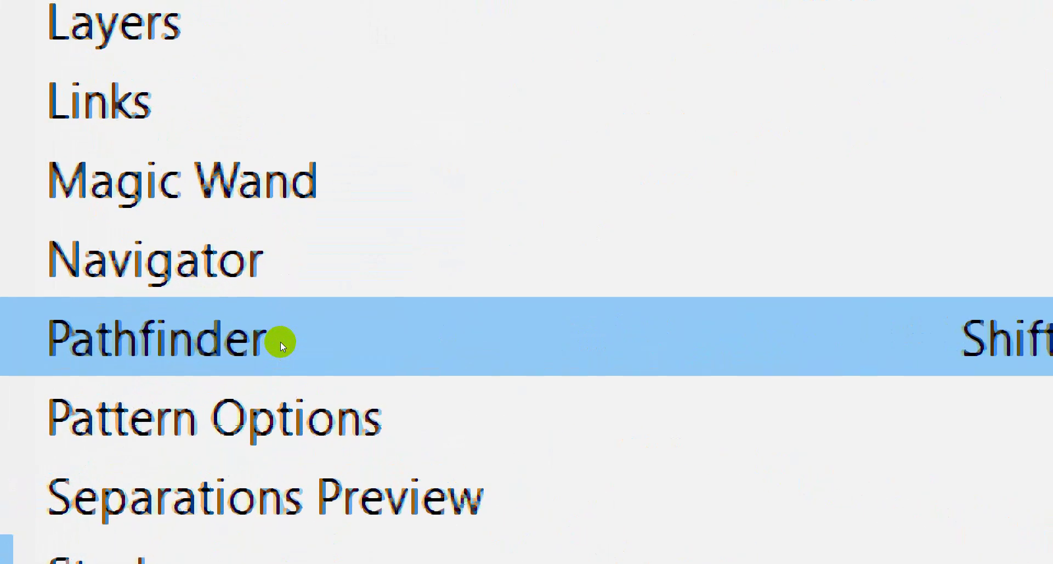
click(281, 341)
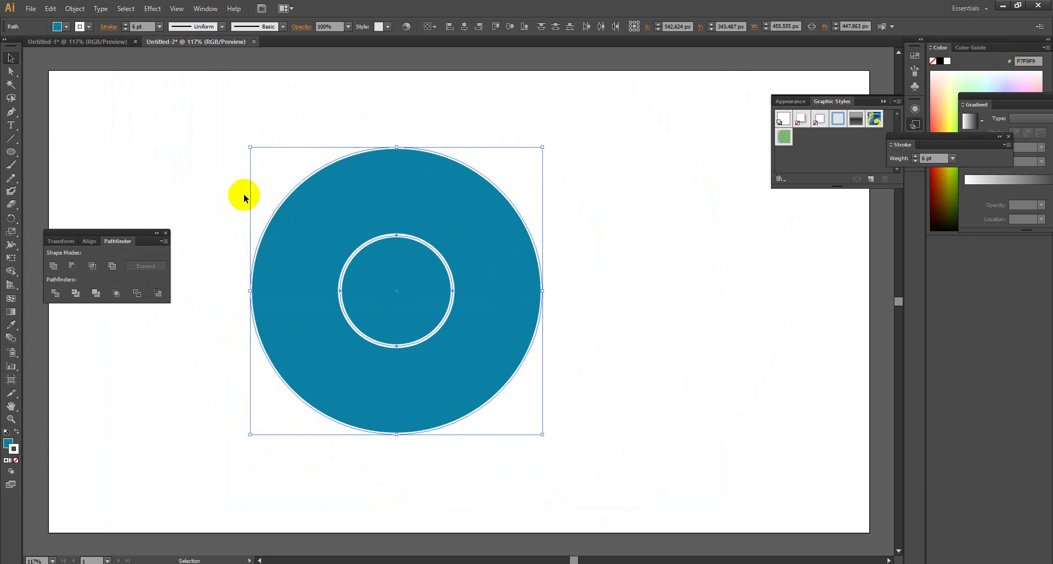
drag(270, 156, 644, 391)
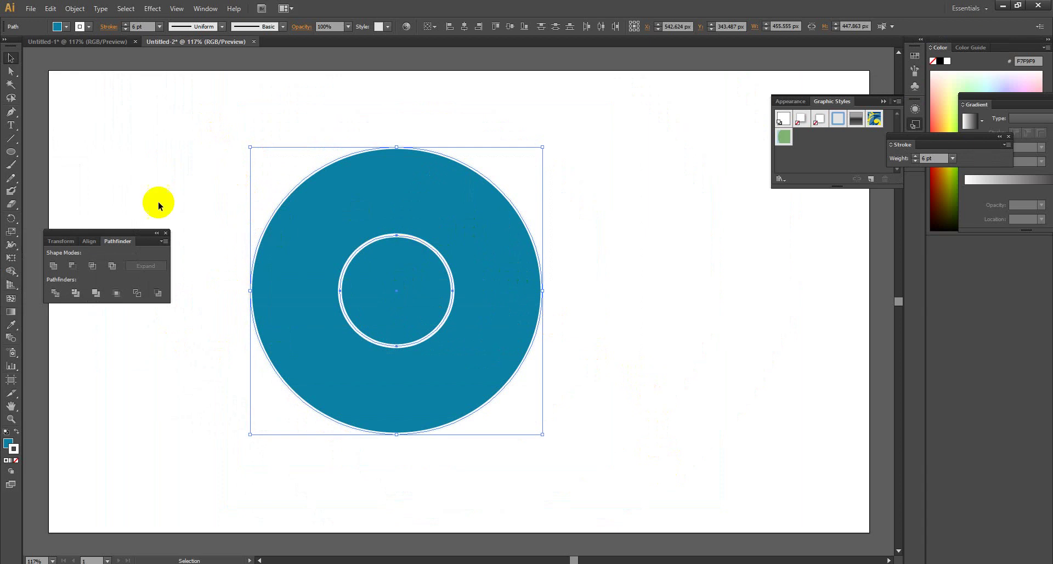
drag(73, 232, 137, 255)
click(132, 291)
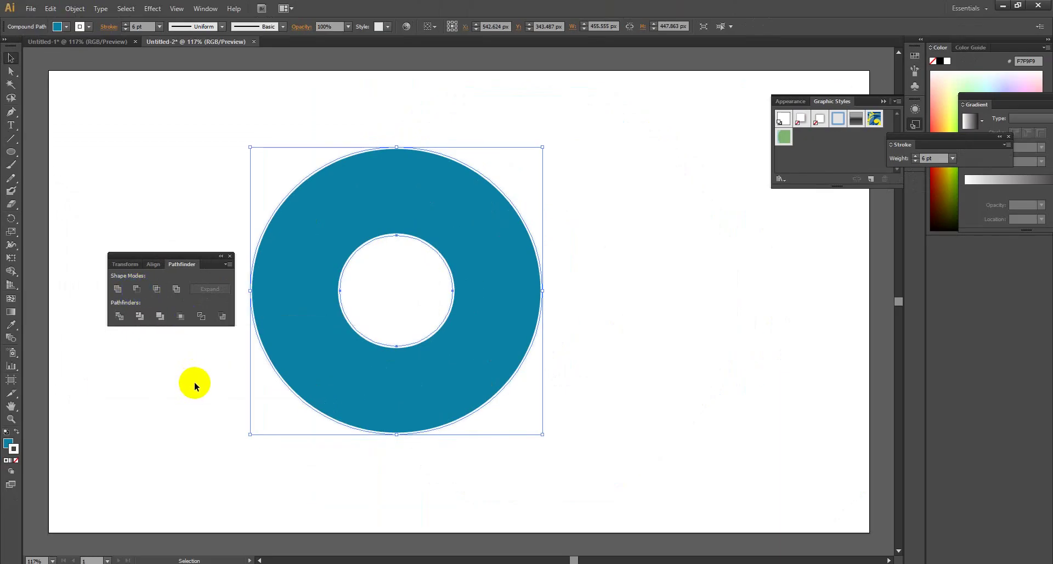
click(194, 384)
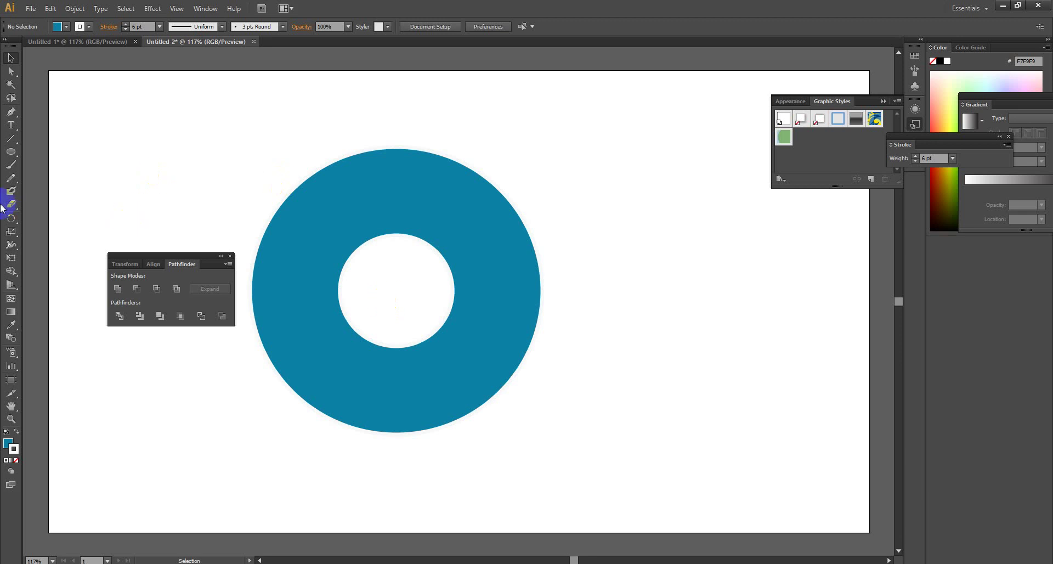
- Select the Line Segment Tool (\)
click(9, 141)
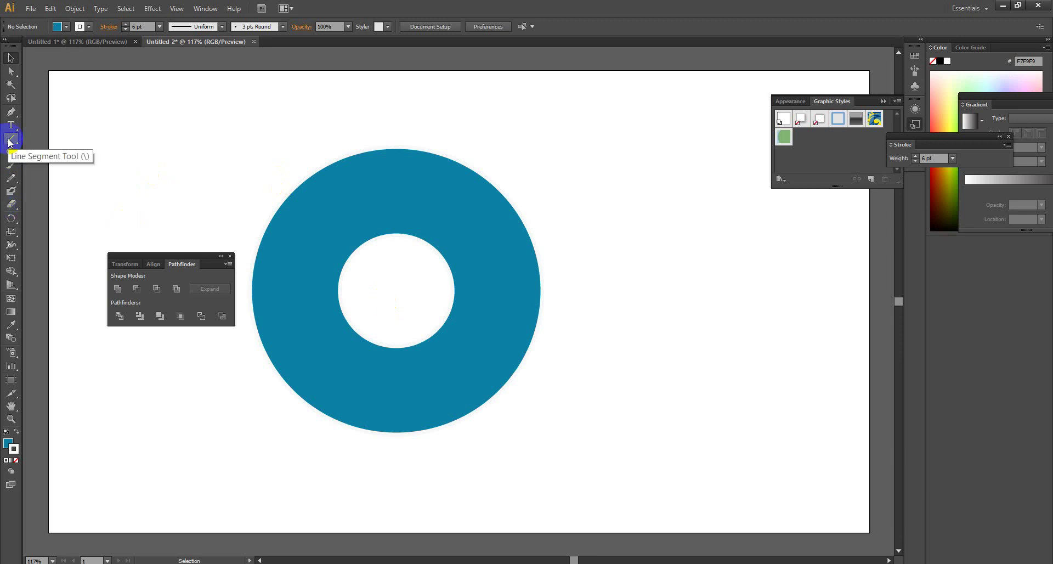
drag(9, 142, 62, 136)
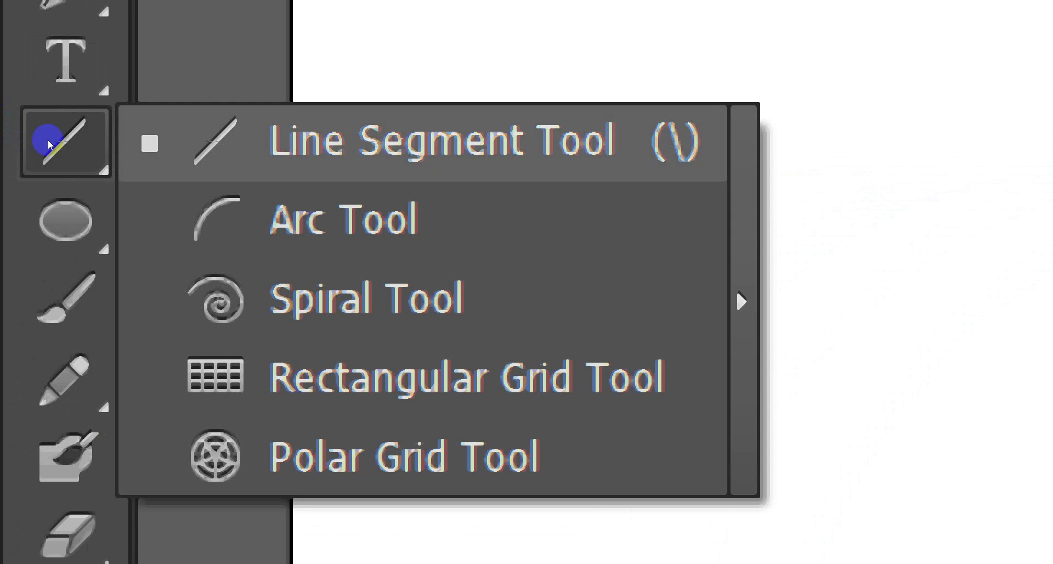
click(62, 141)
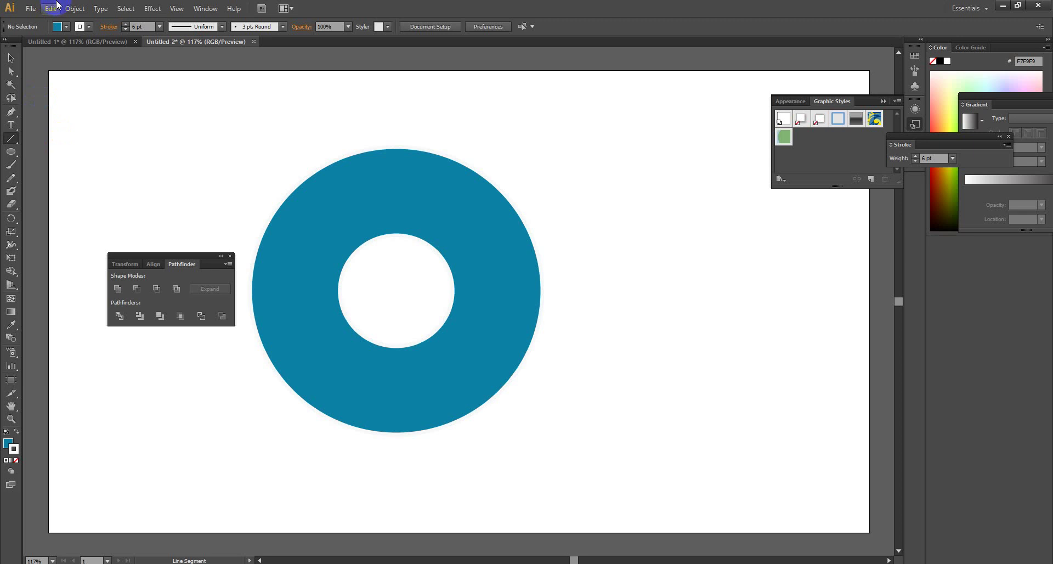
- Lower the stroke weight to 3 pt and start a line from the hole toward upper-left
click(125, 29)
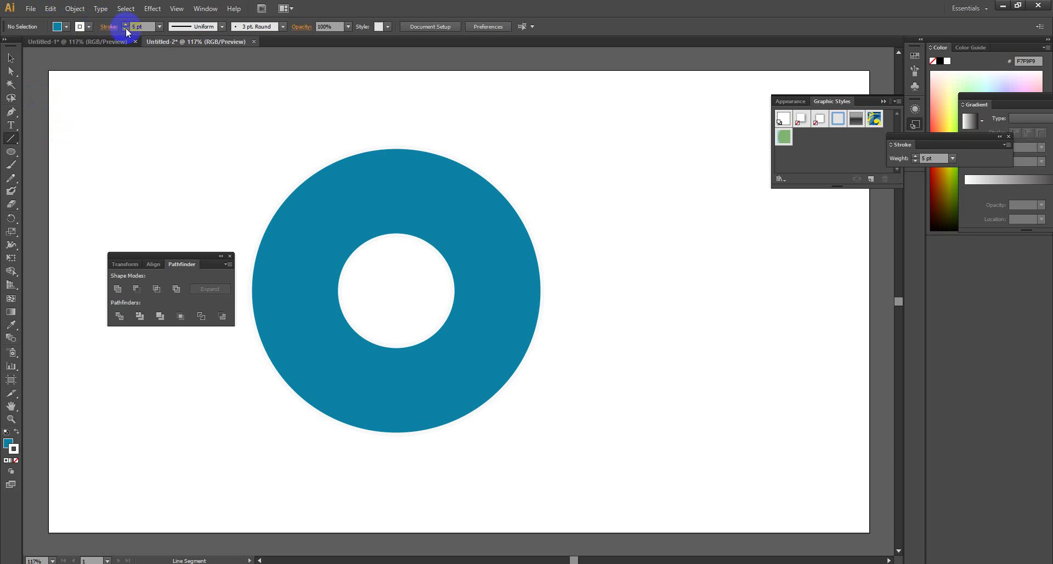
click(125, 30)
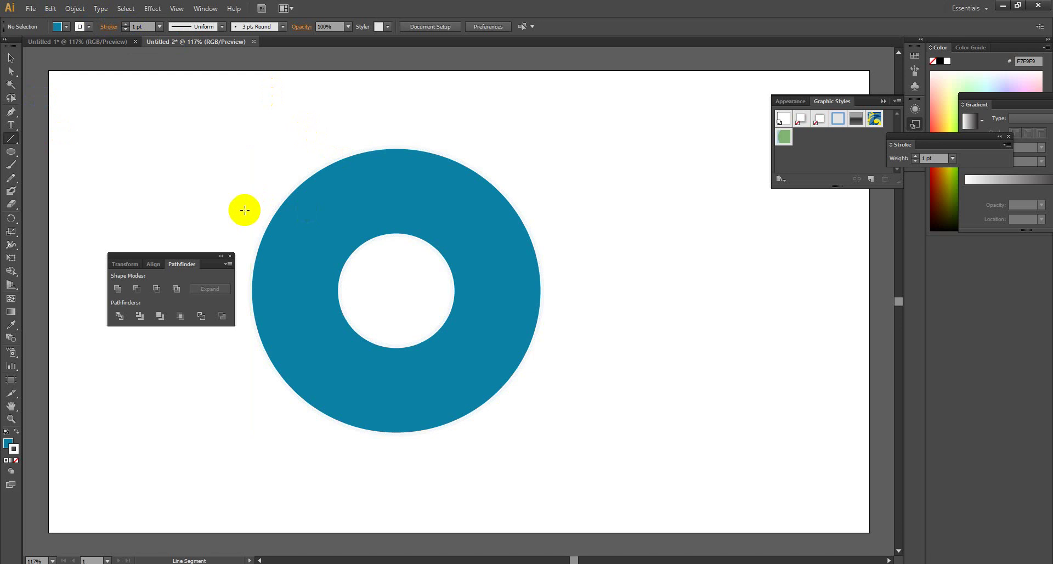
mouse_move(252, 214)
mouse_down()
mouse_move(319, 265)
mouse_move(338, 301)
mouse_up()
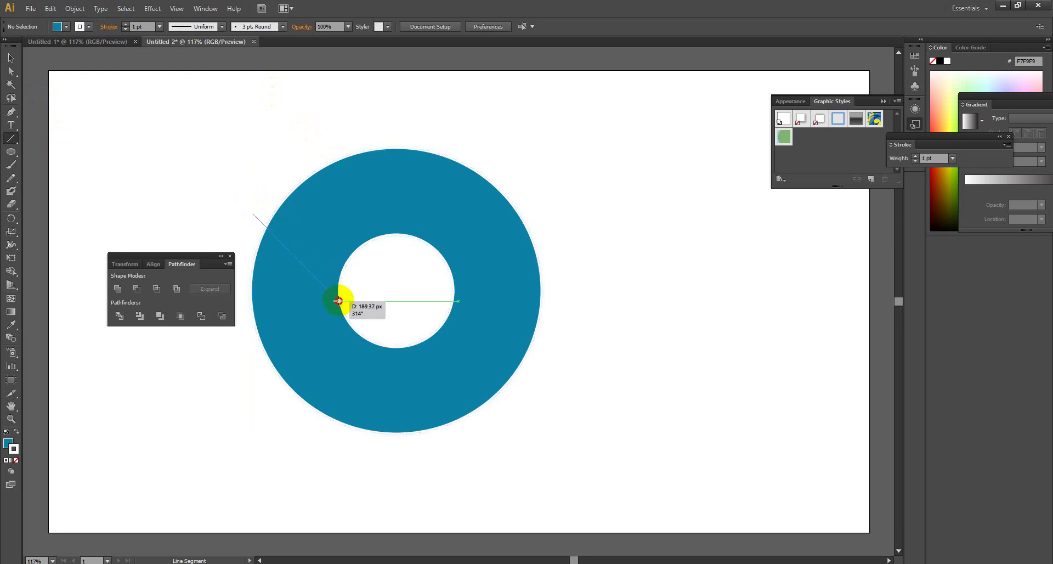
- Draw three radial lines across the ring, undoing one misplaced lower line
drag(338, 300, 342, 304)
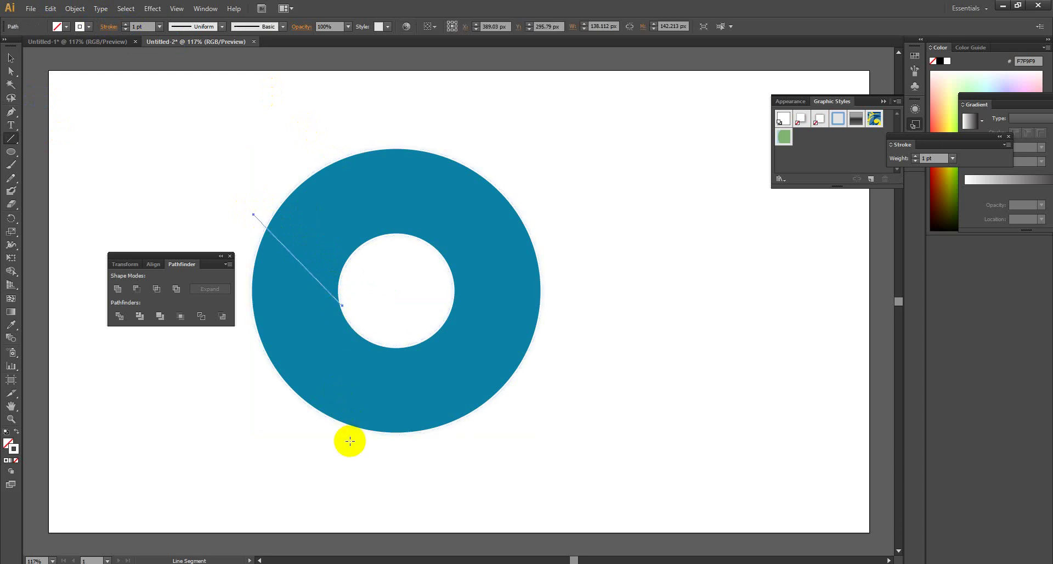
drag(373, 422, 415, 361)
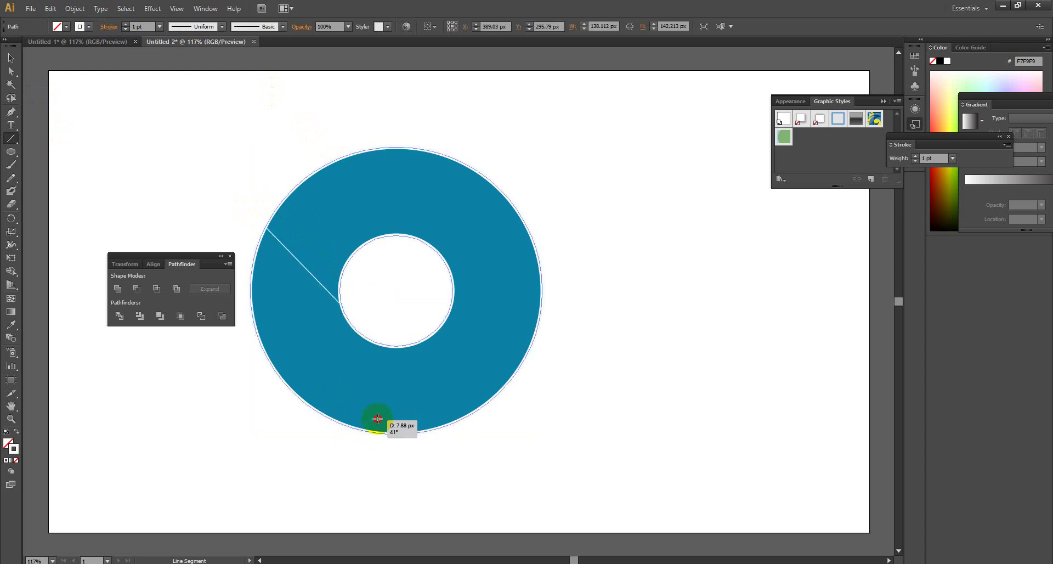
click(420, 358)
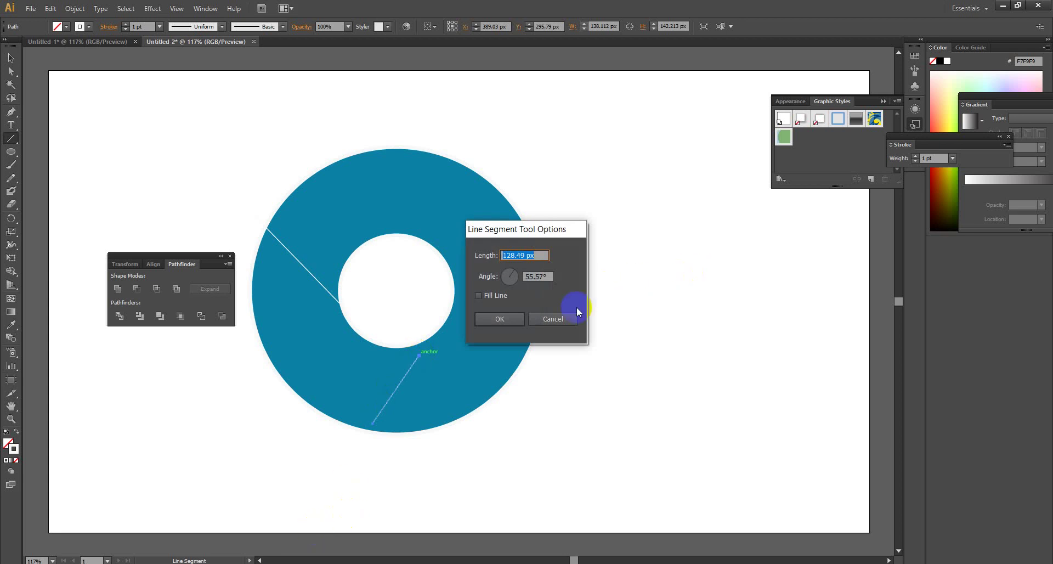
click(551, 320)
key(ctrl+z)
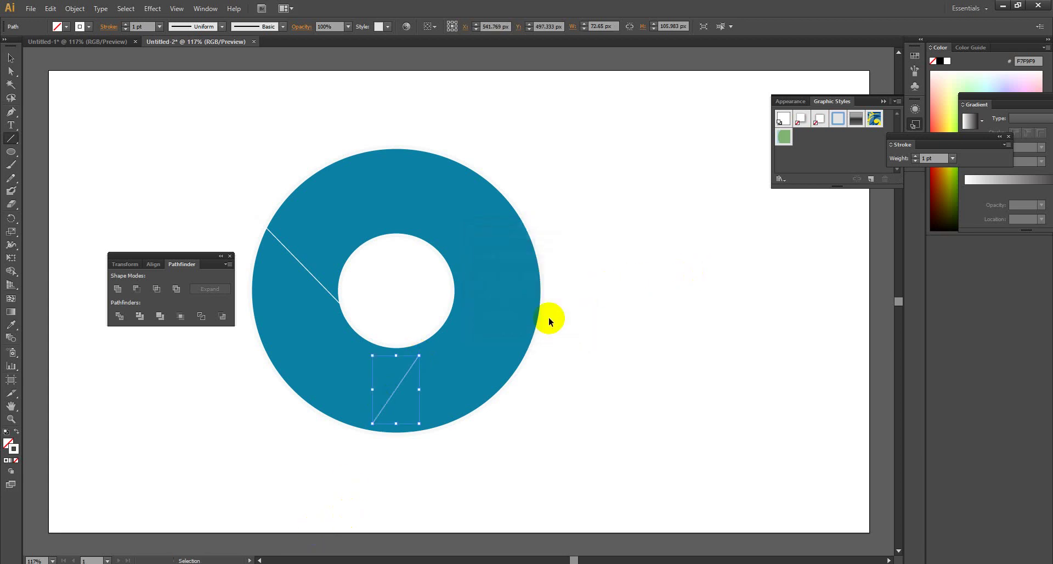
key(ctrl+z)
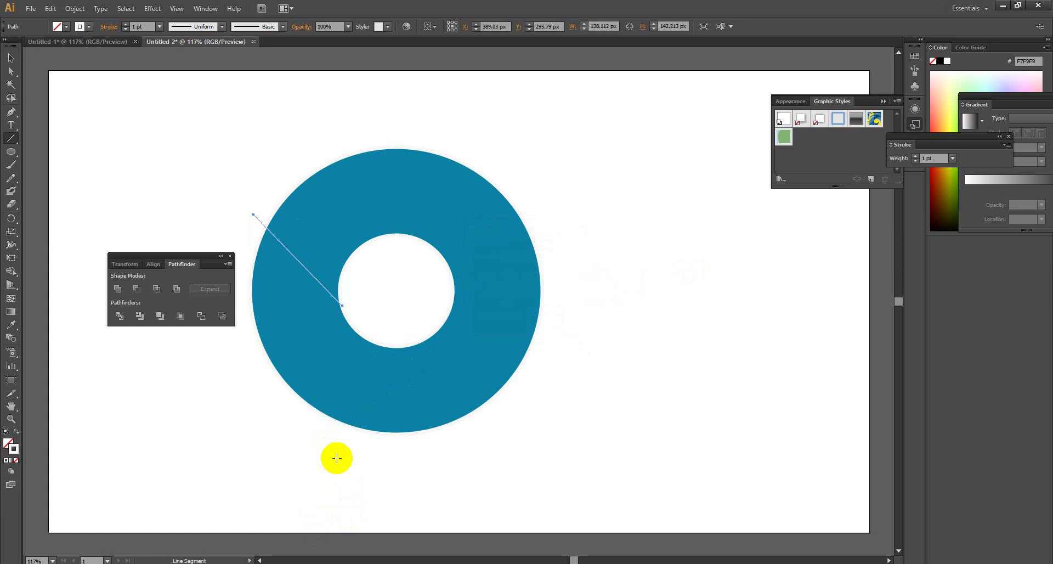
click(362, 477)
mouse_move(361, 477)
mouse_down()
mouse_move(413, 334)
mouse_move(426, 332)
mouse_up()
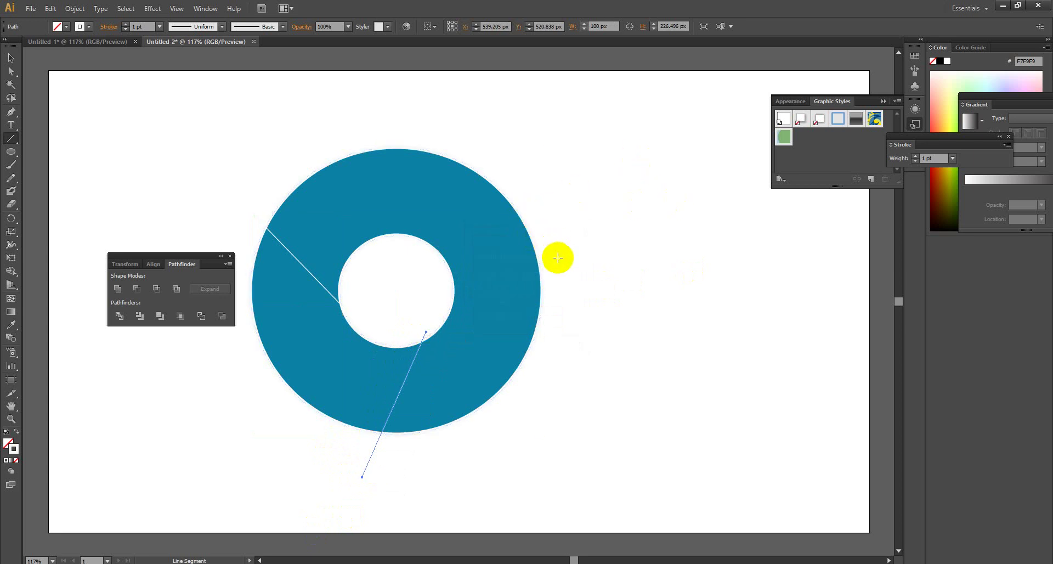
mouse_move(556, 256)
mouse_down()
mouse_move(480, 227)
mouse_move(414, 243)
mouse_up()
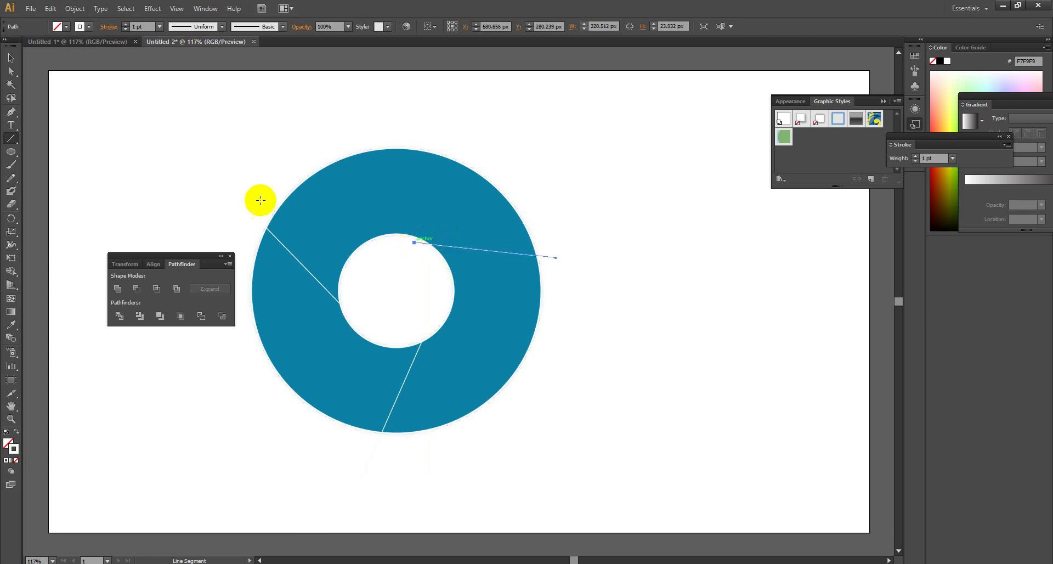
- Select the ring and three lines and divide the ring along them with Pathfinder
click(10, 58)
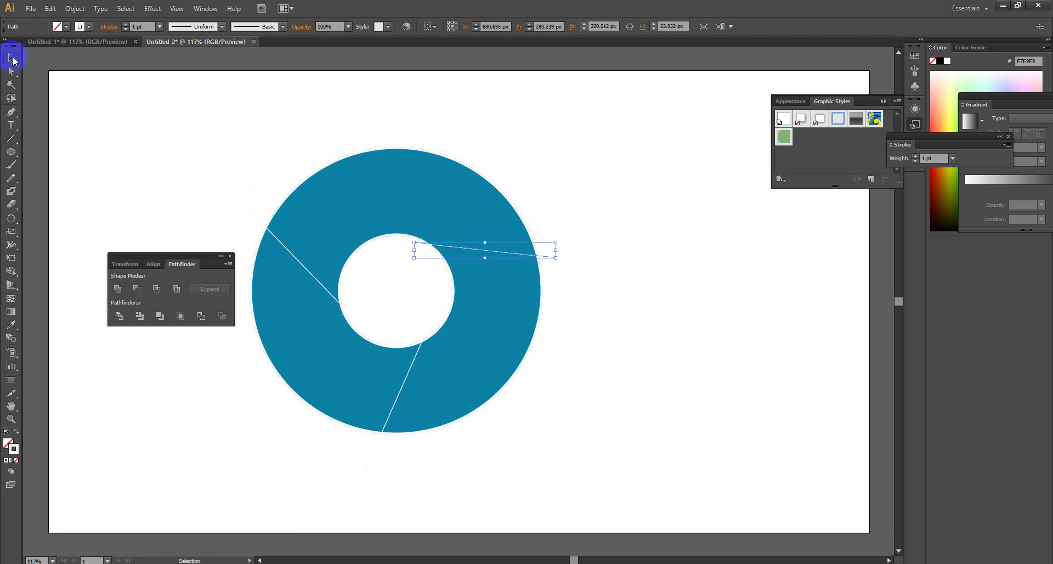
key(ctrl+a)
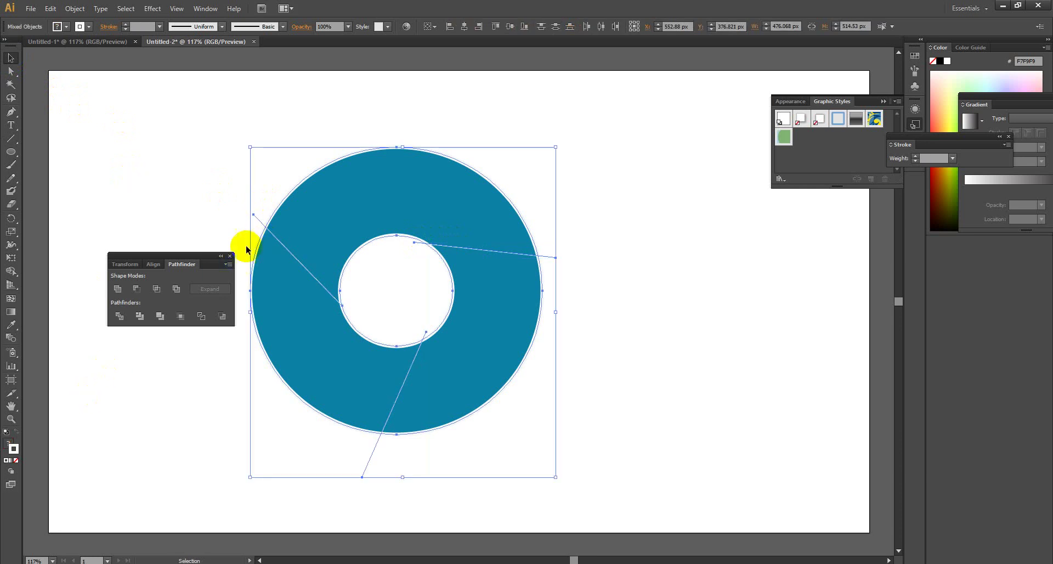
click(120, 317)
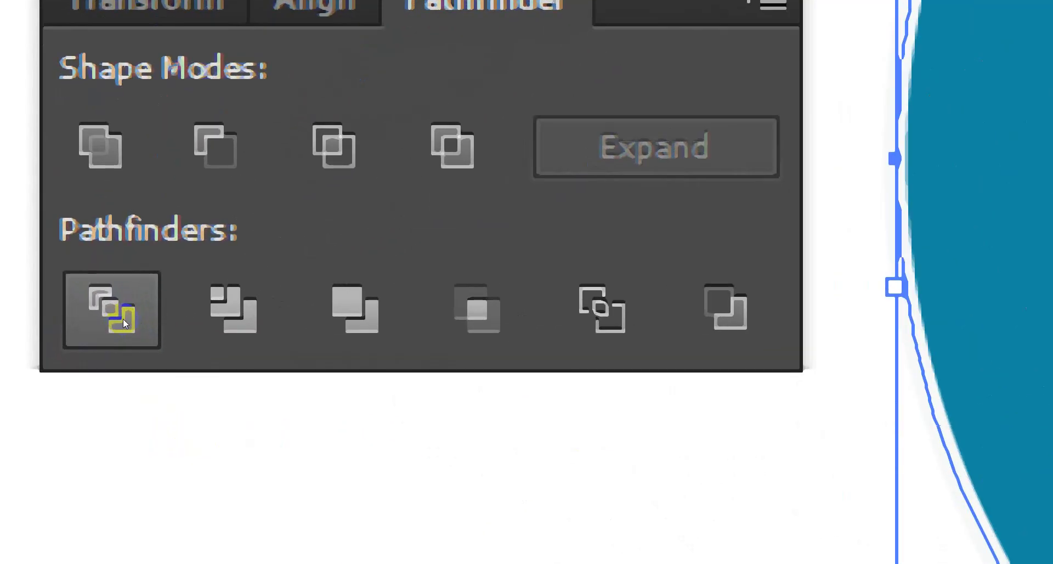
click(123, 318)
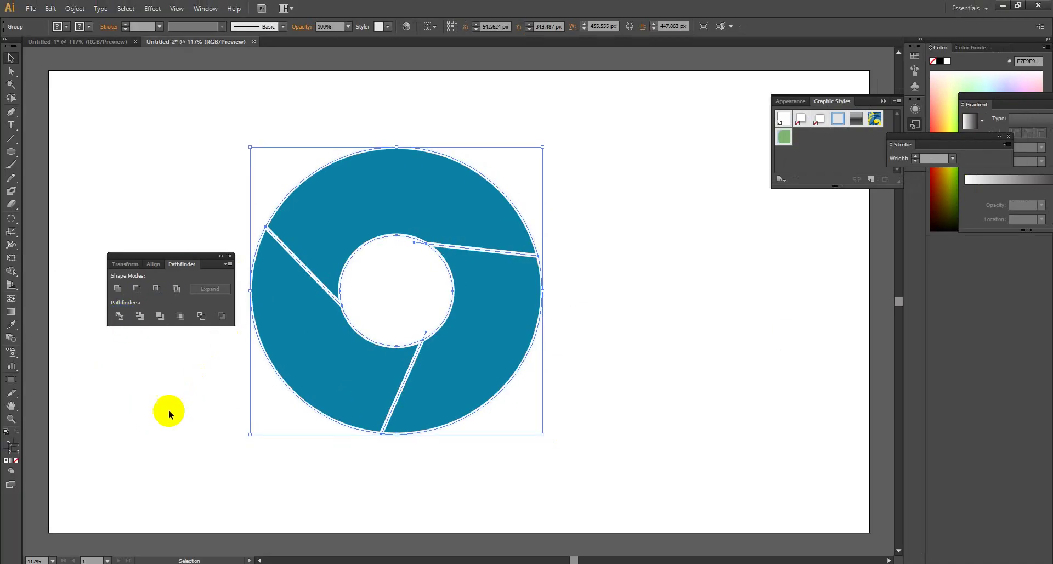
- Ungroup the divided ring pieces with Object > Ungroup
click(170, 411)
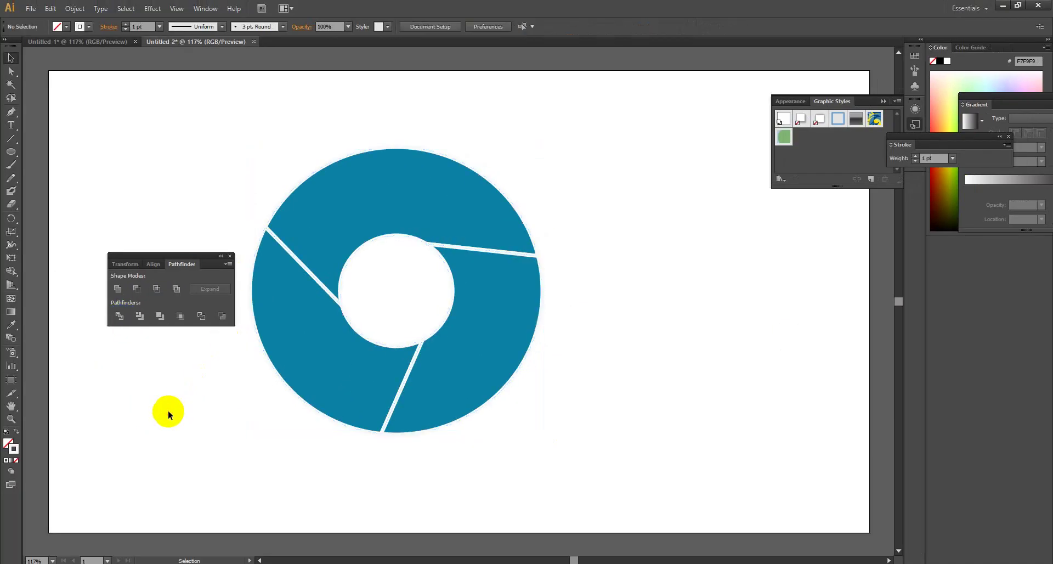
click(296, 392)
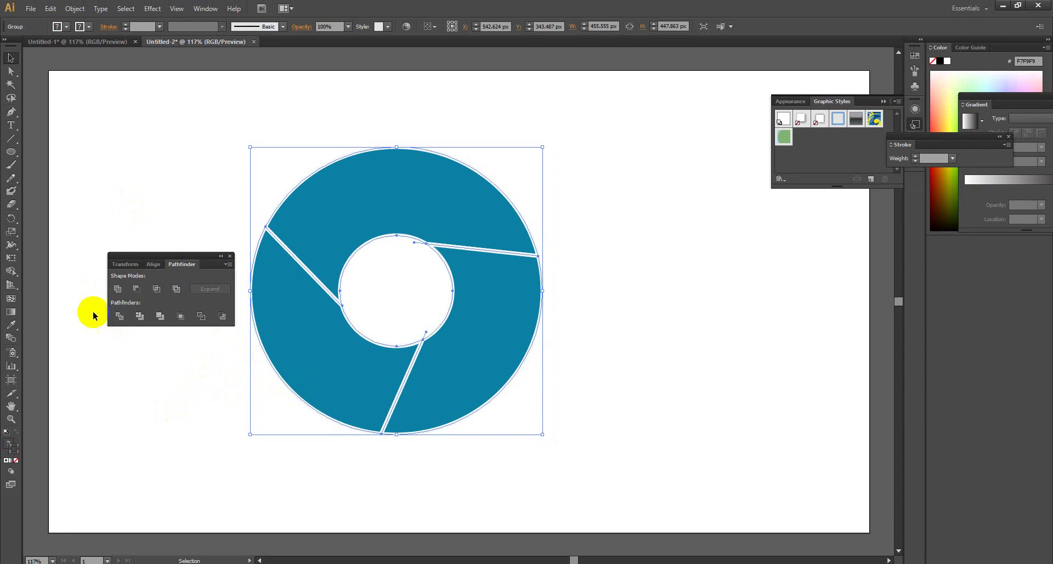
click(172, 430)
click(350, 381)
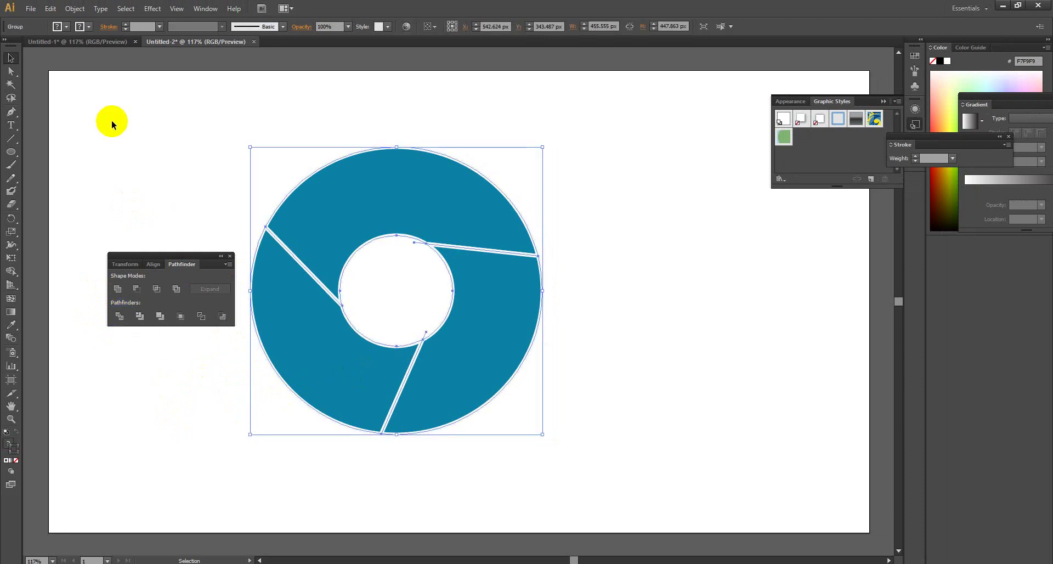
click(75, 8)
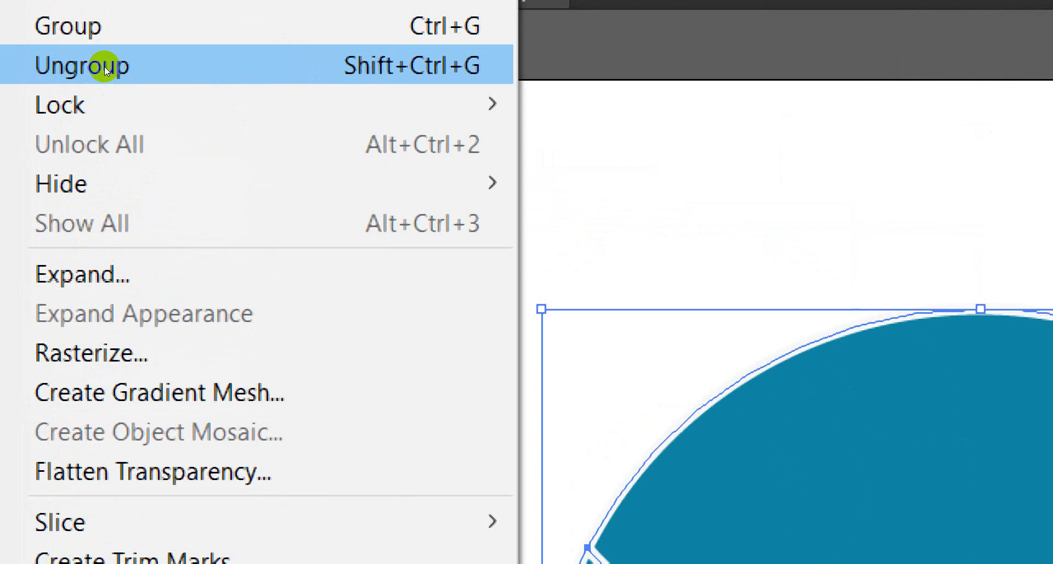
click(104, 67)
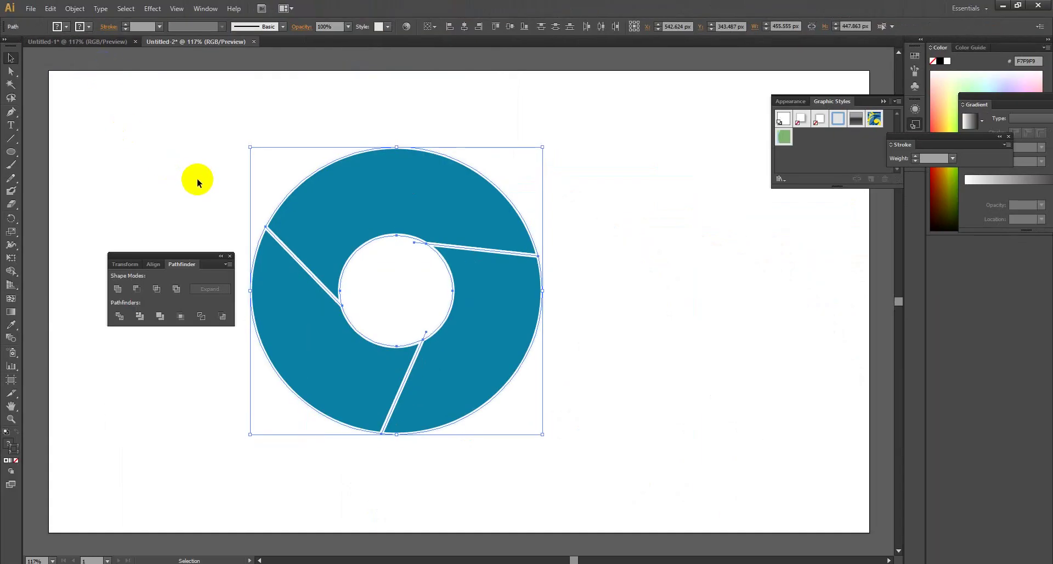
click(193, 178)
click(11, 71)
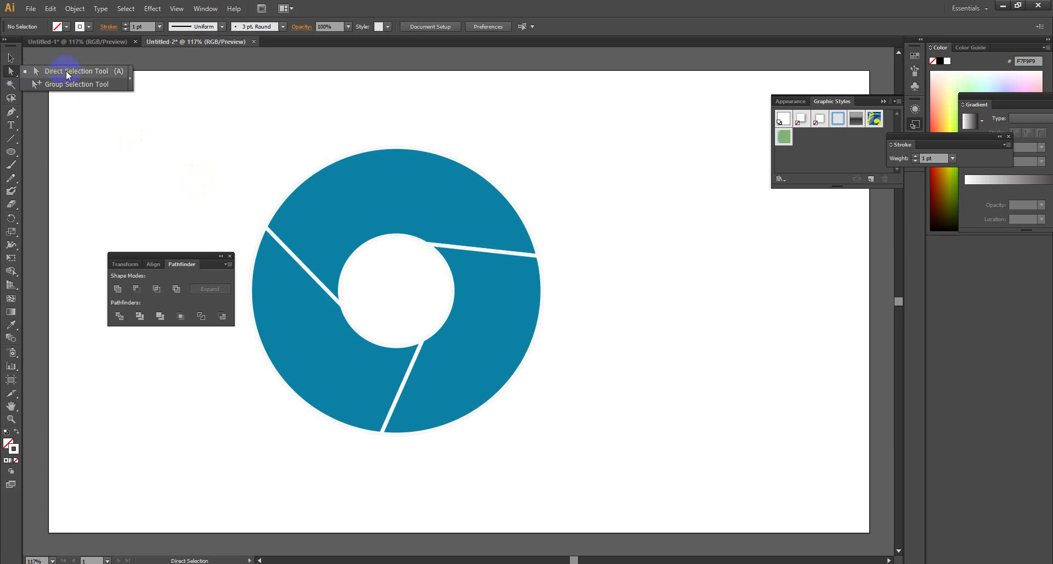
drag(12, 73, 68, 74)
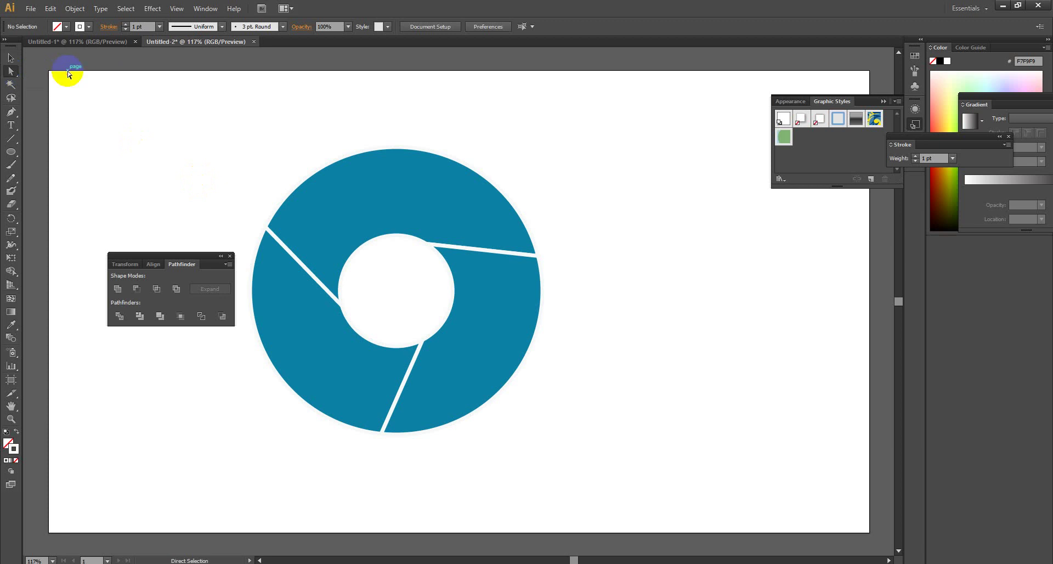
click(356, 218)
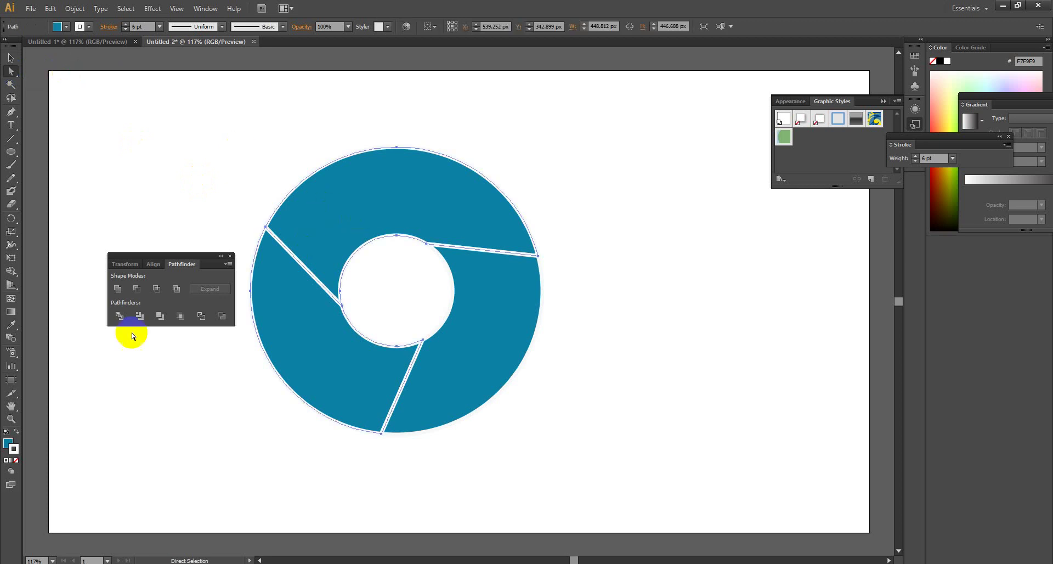
click(8, 444)
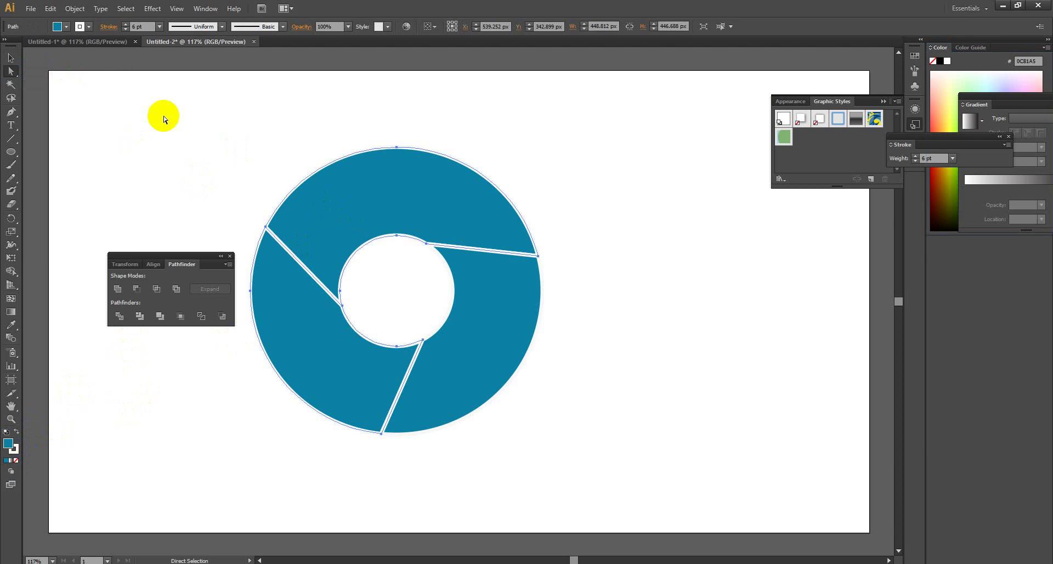
click(830, 145)
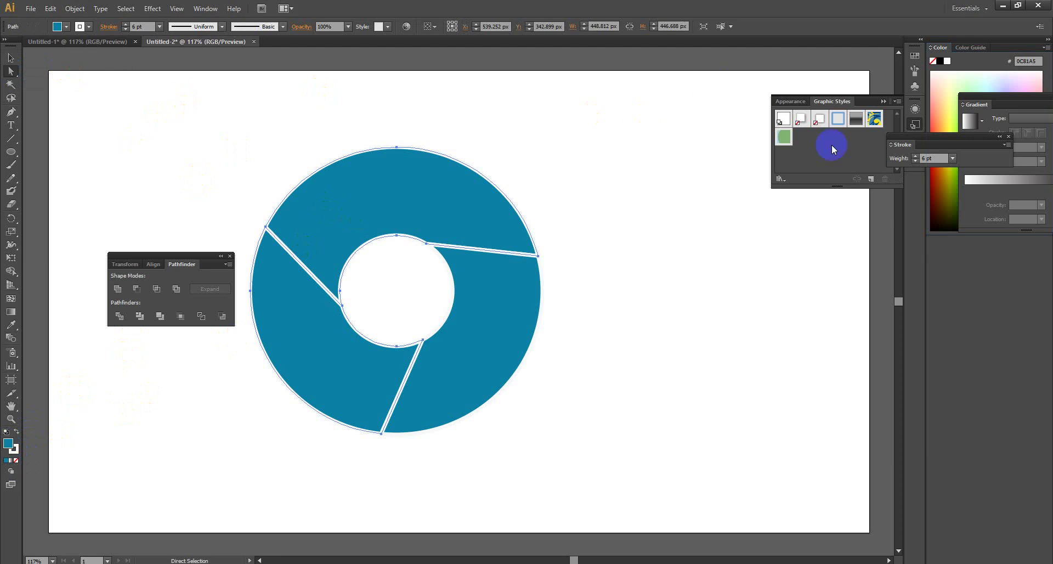
click(14, 446)
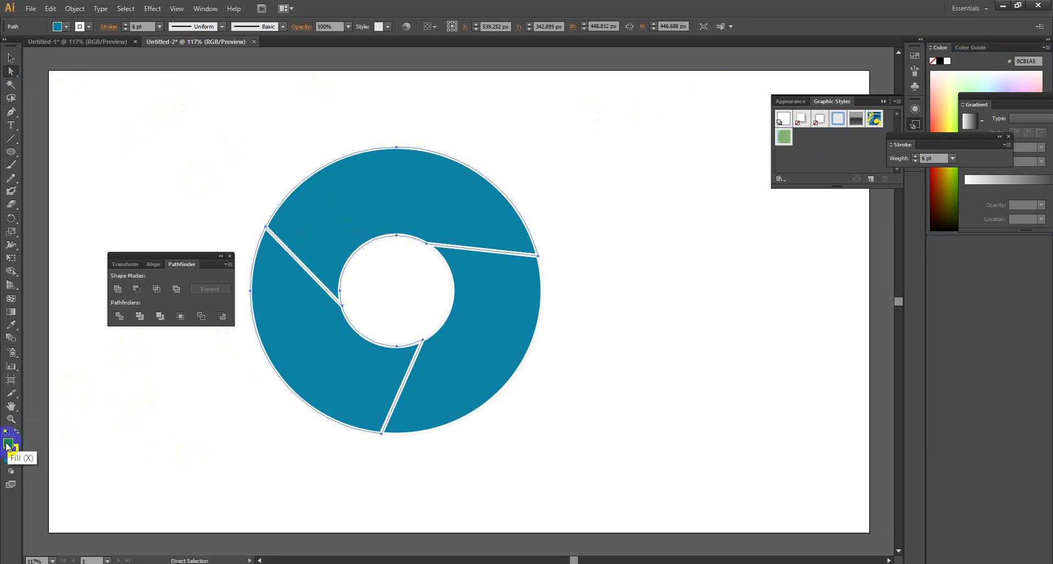
double_click(7, 445)
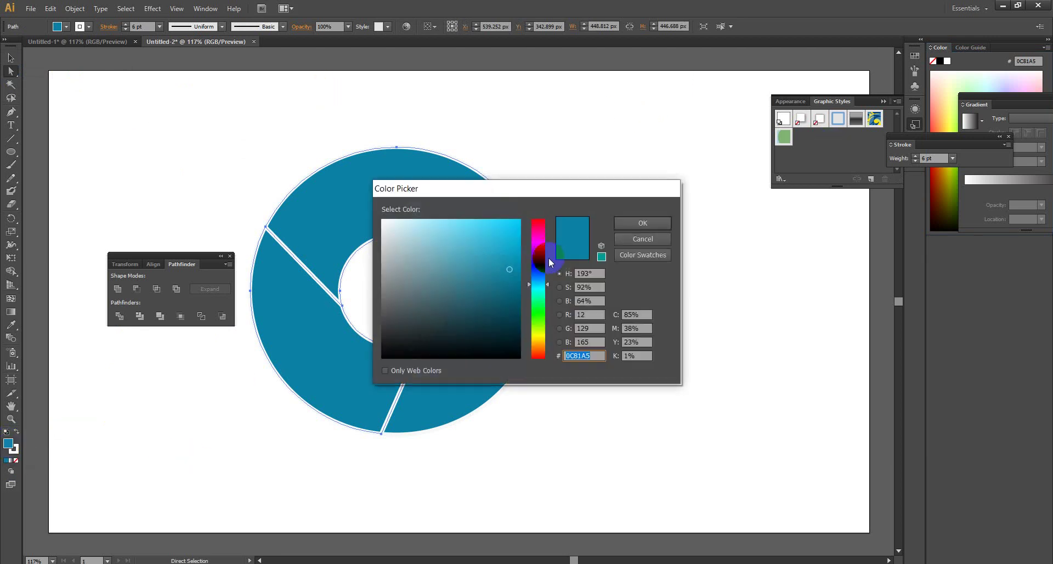
click(538, 222)
click(517, 220)
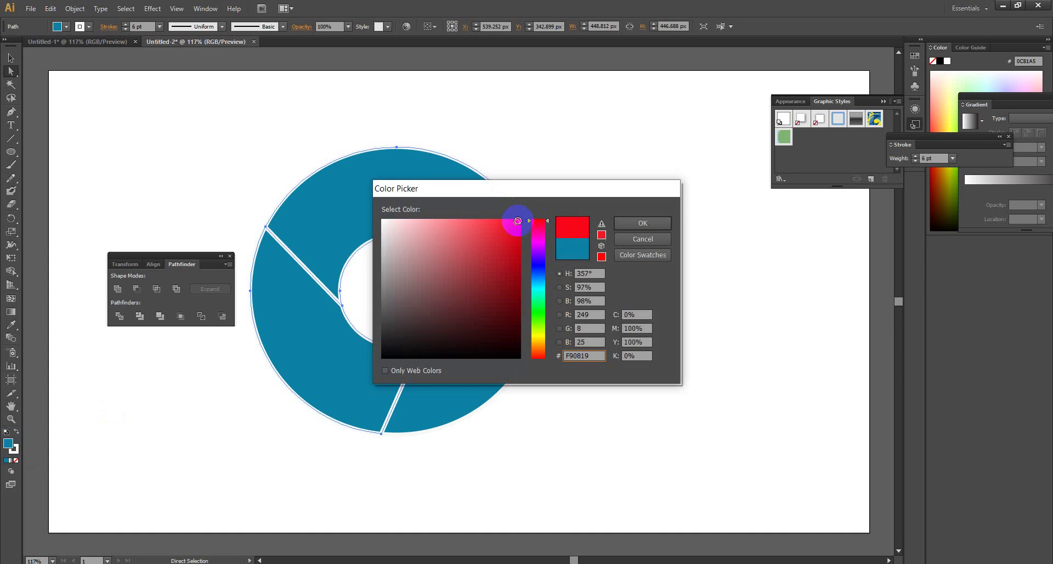
click(640, 223)
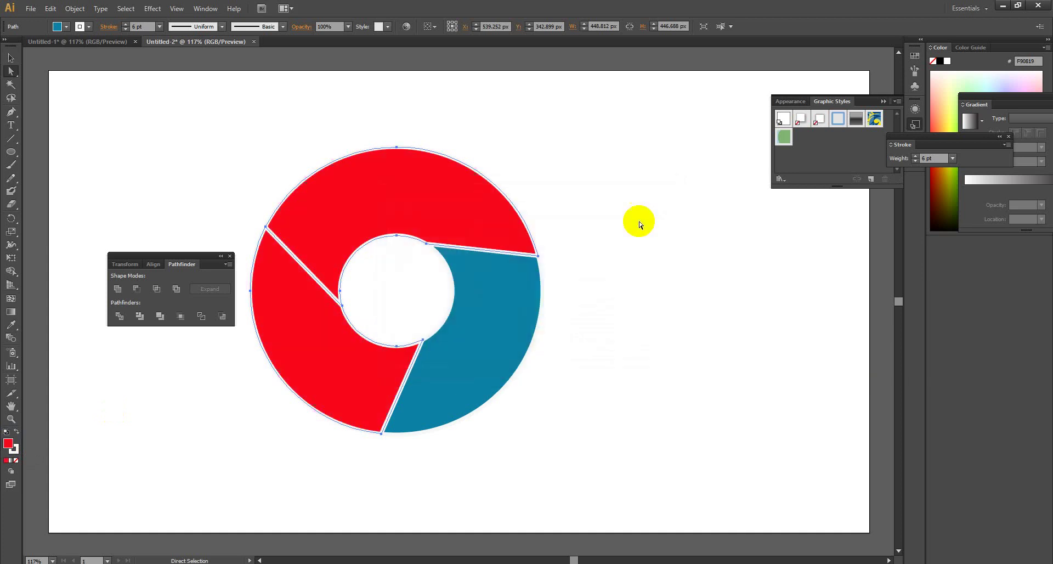
key(ctrl+z)
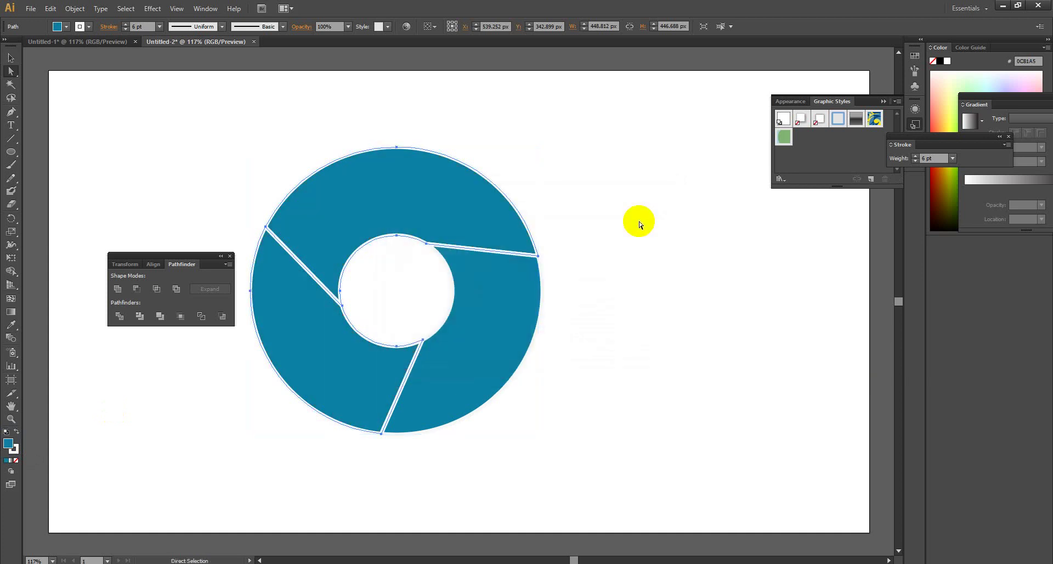
click(239, 198)
click(364, 207)
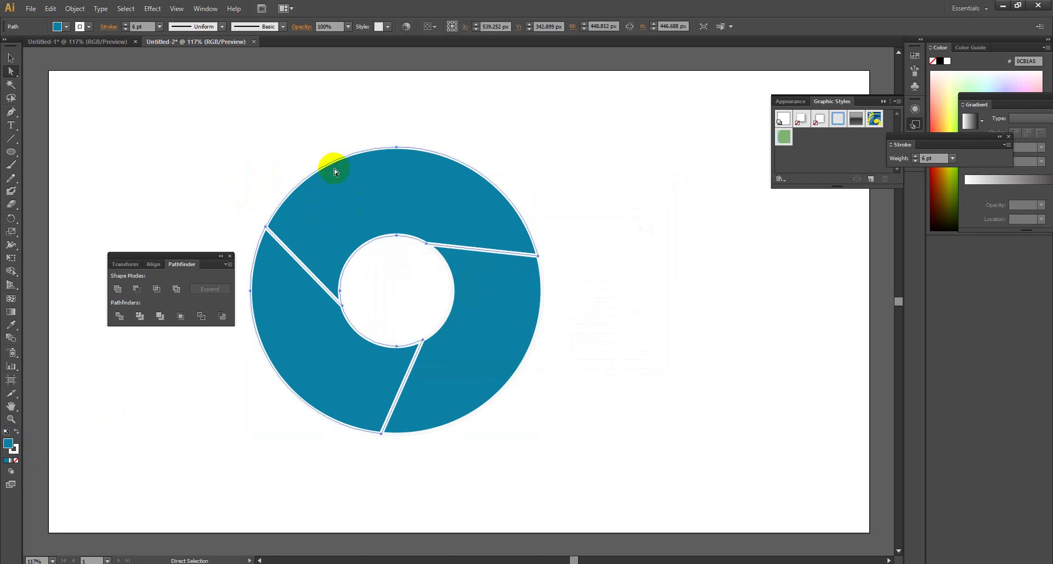
click(320, 142)
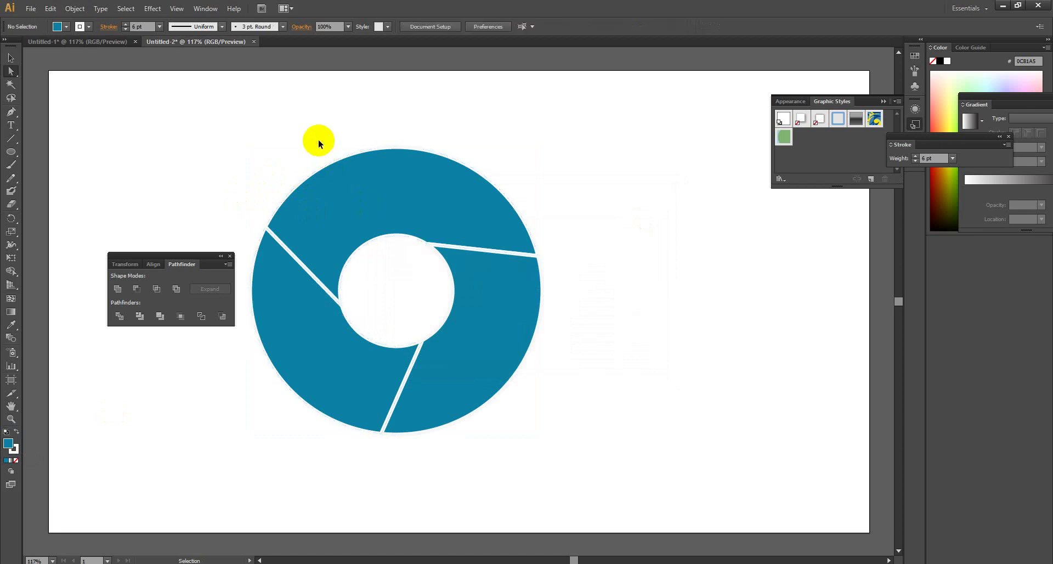
- Fill the top ring piece with a bright red
click(310, 224)
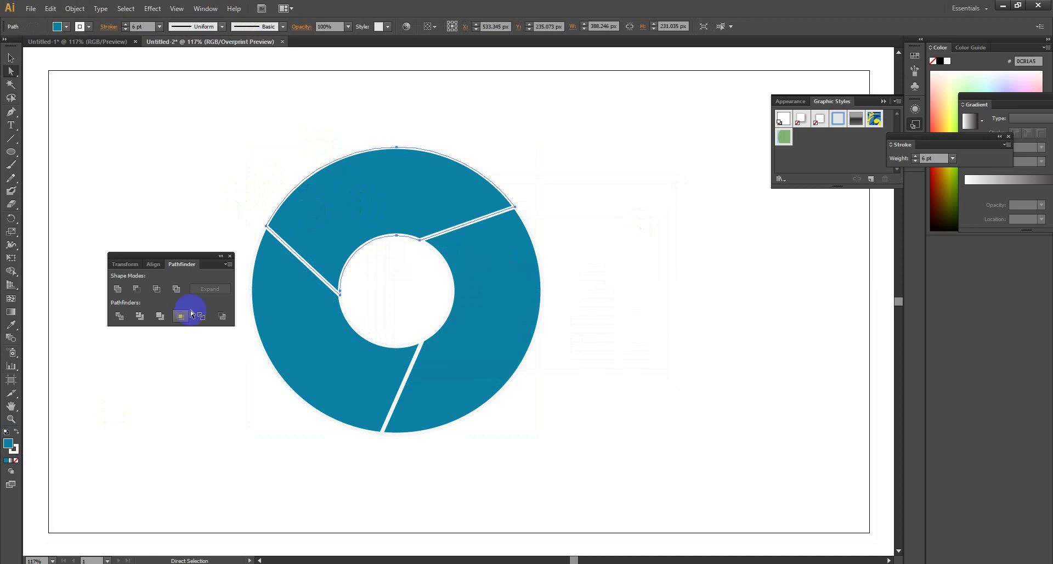
double_click(5, 447)
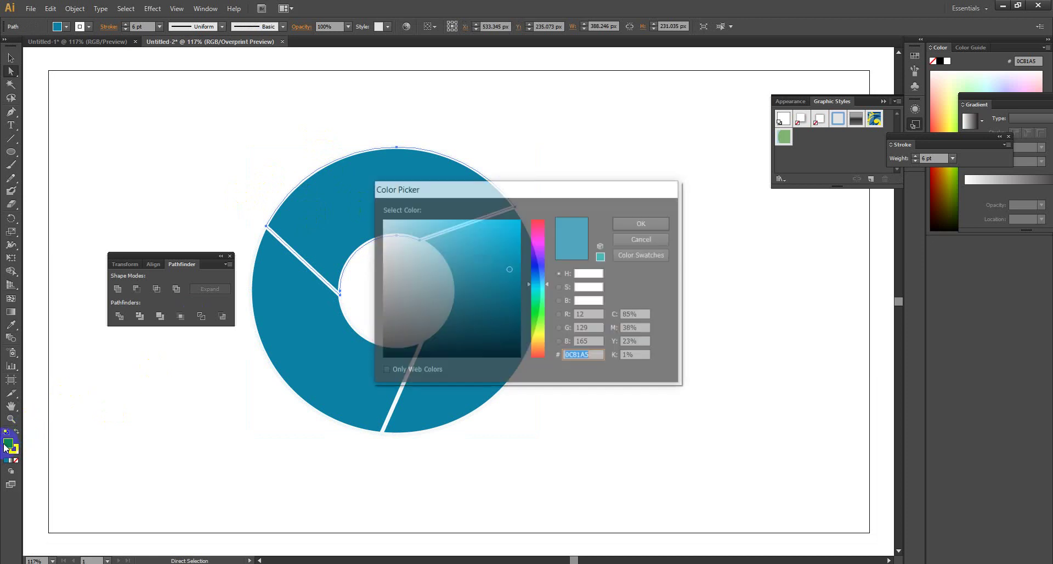
click(538, 224)
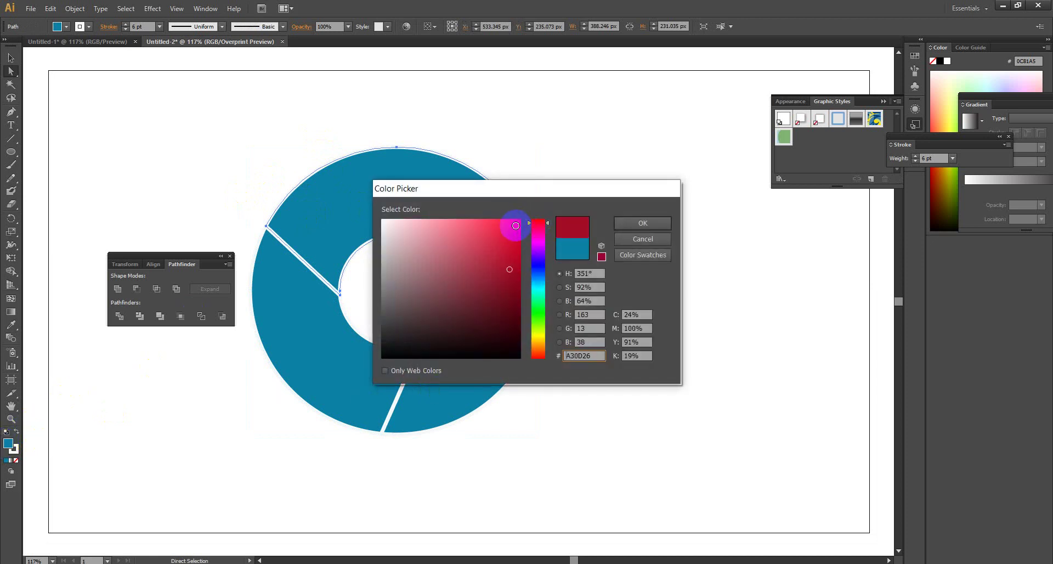
click(516, 225)
click(626, 222)
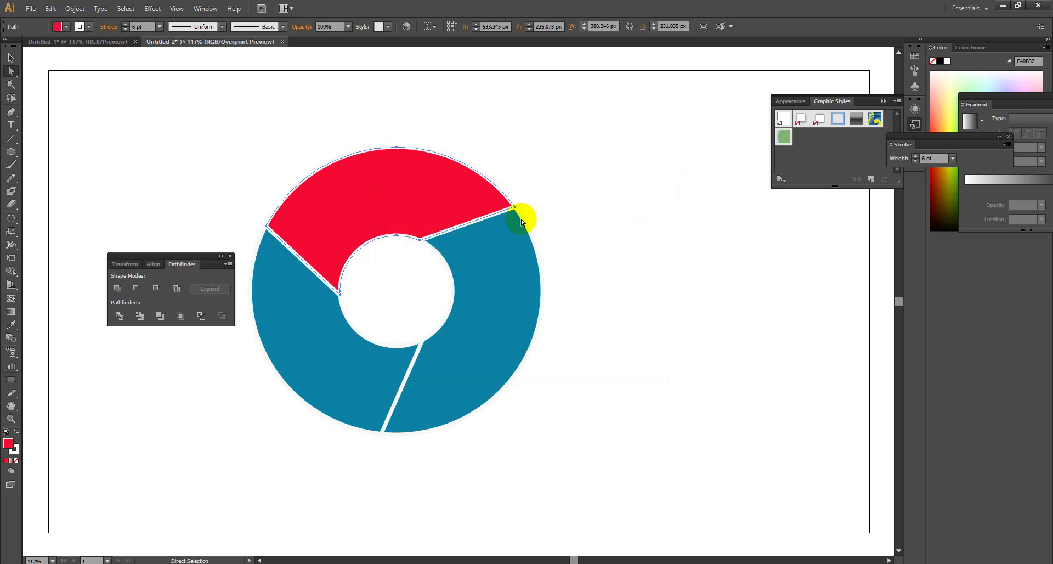
- Swap the piece's fill and stroke, then set the fill to bright red FC062A
click(16, 432)
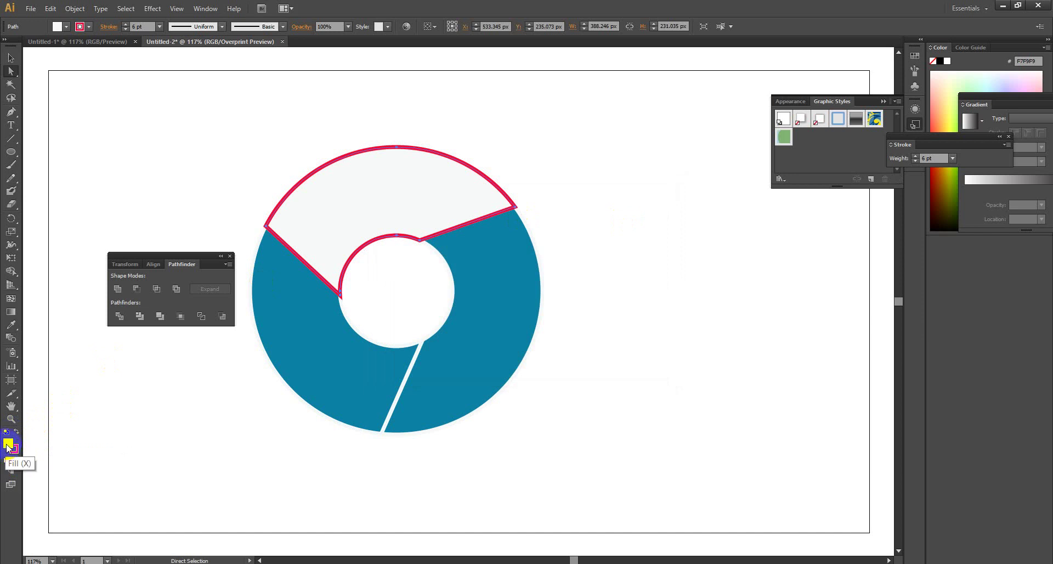
click(10, 444)
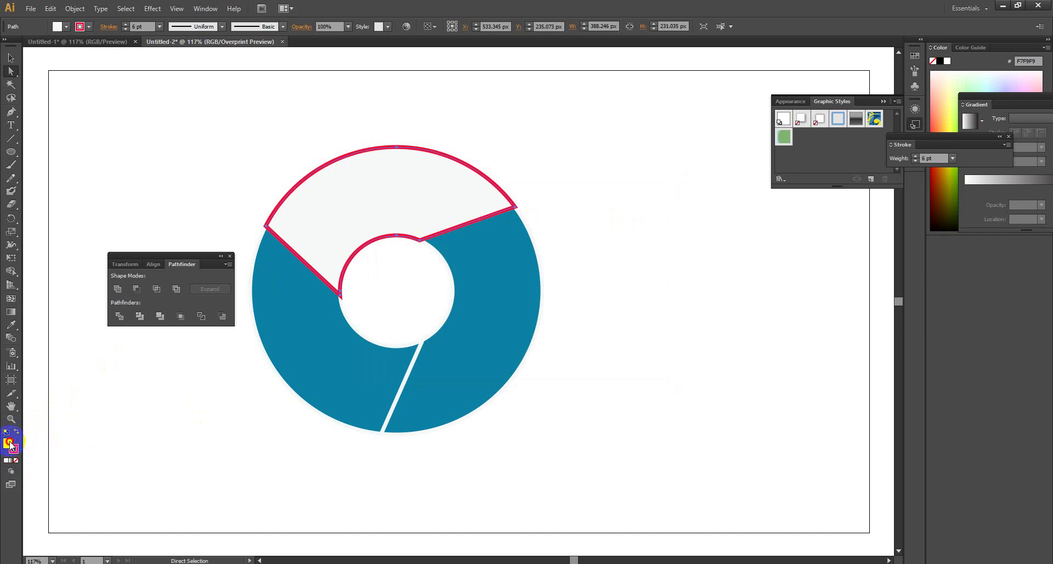
double_click(10, 444)
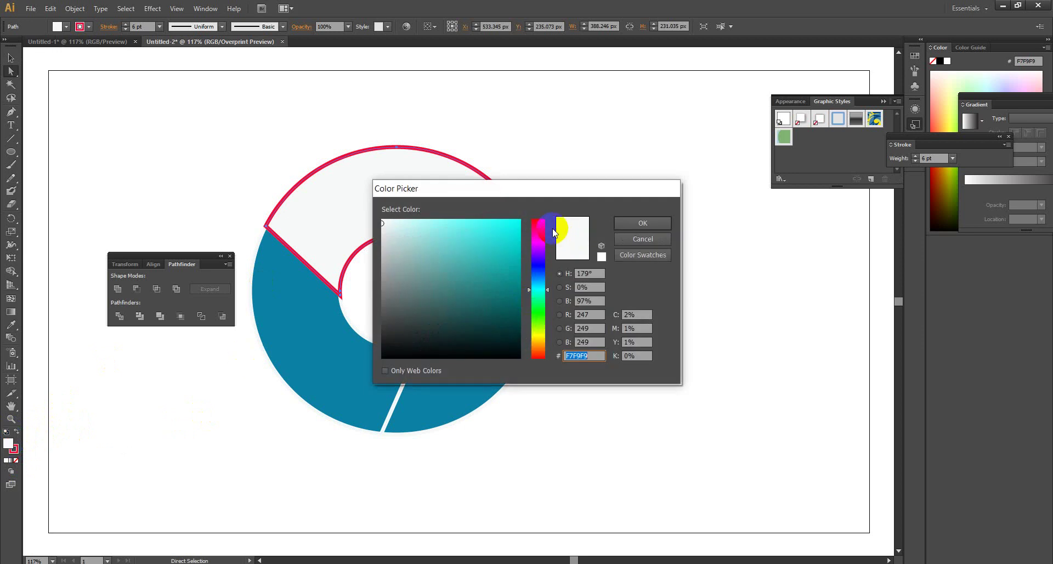
click(545, 224)
click(517, 221)
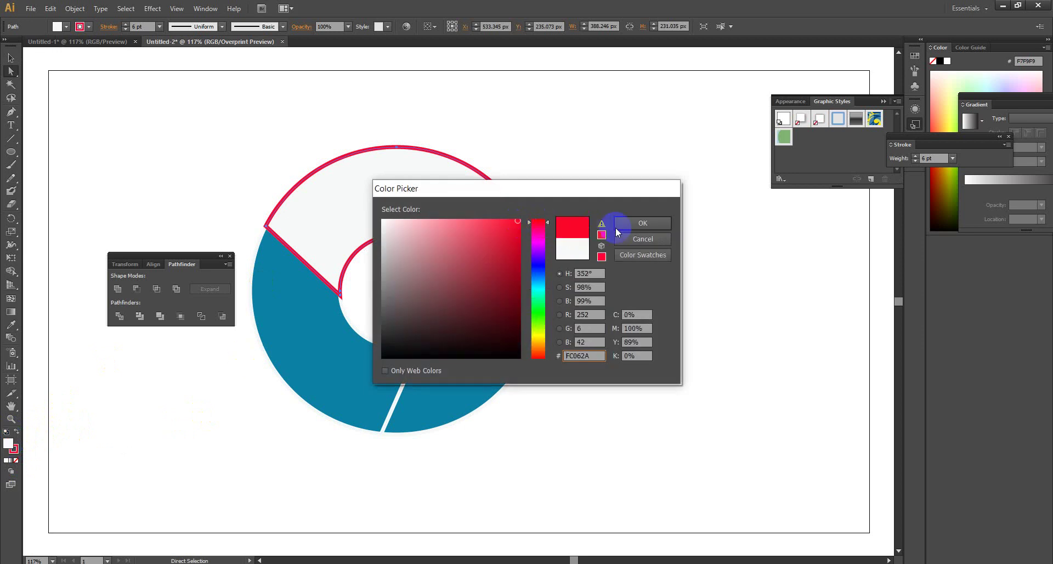
click(631, 223)
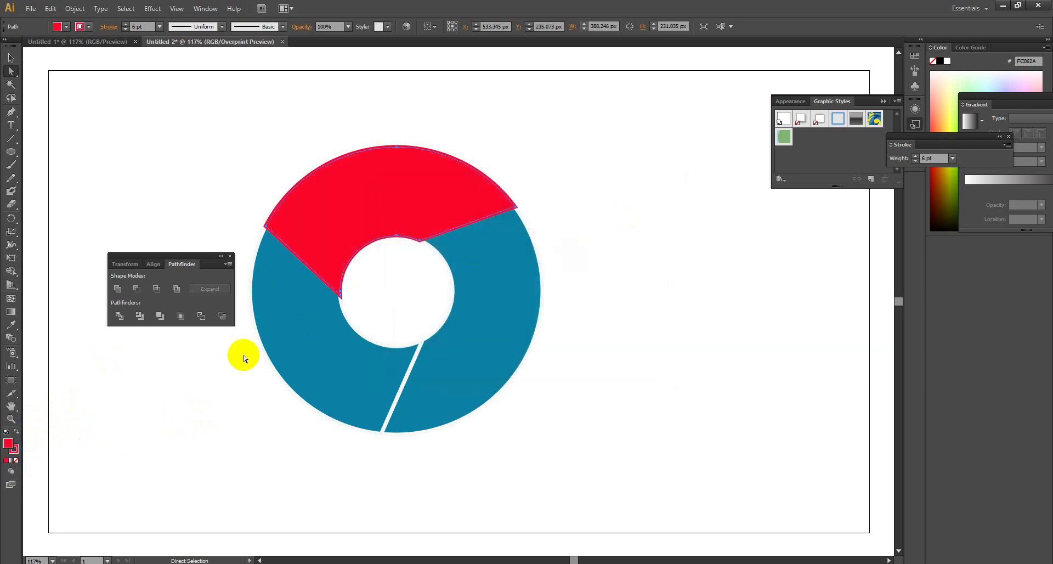
click(244, 357)
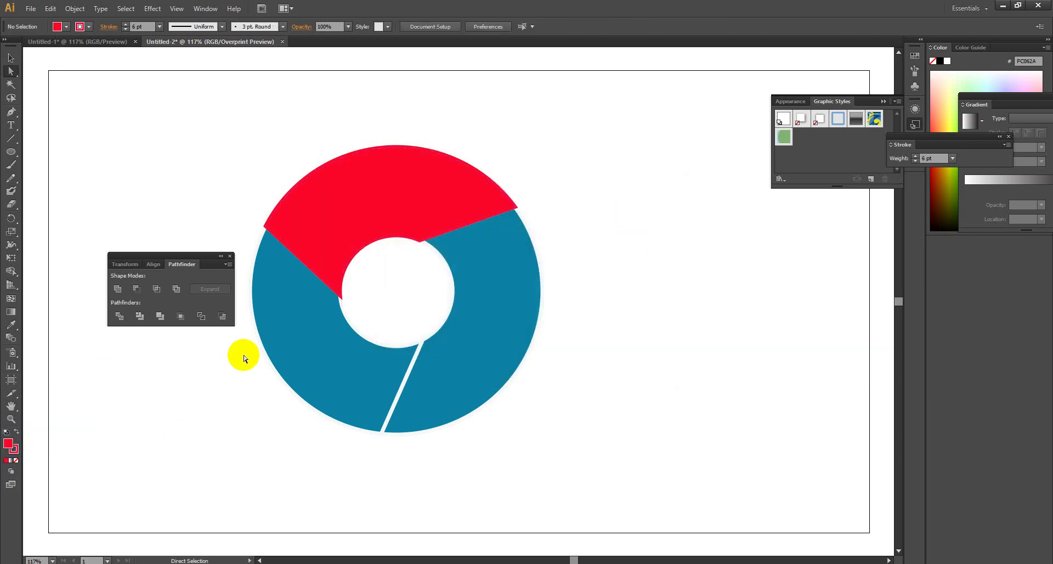
- Fill the lower-left ring piece with a bright green
click(298, 328)
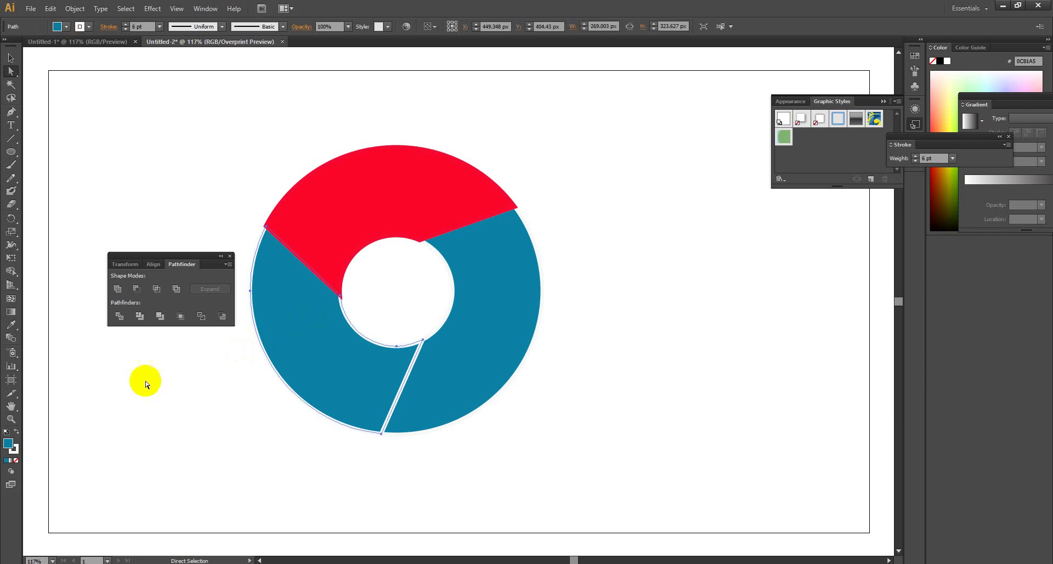
double_click(9, 444)
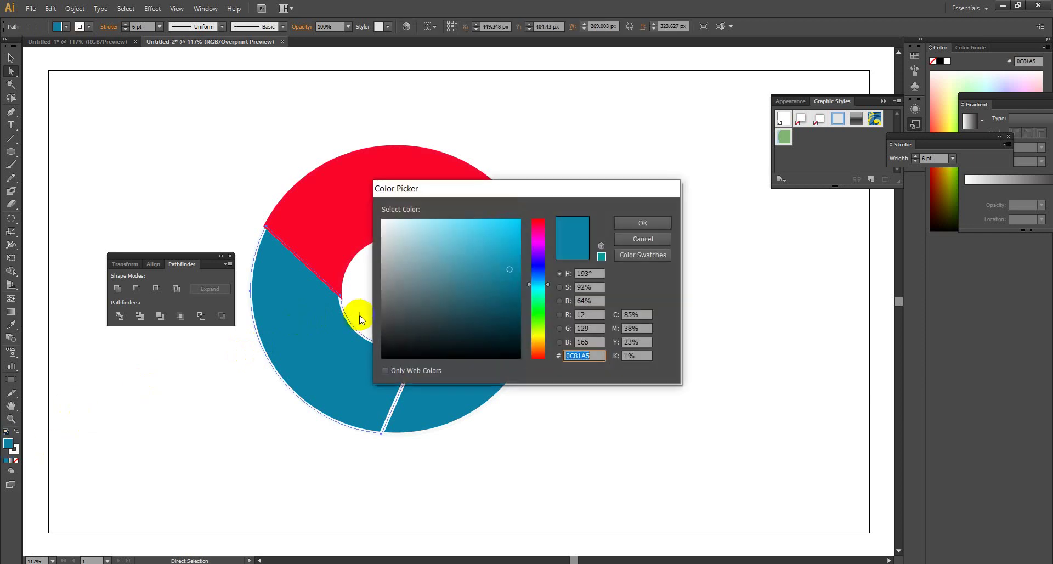
click(538, 314)
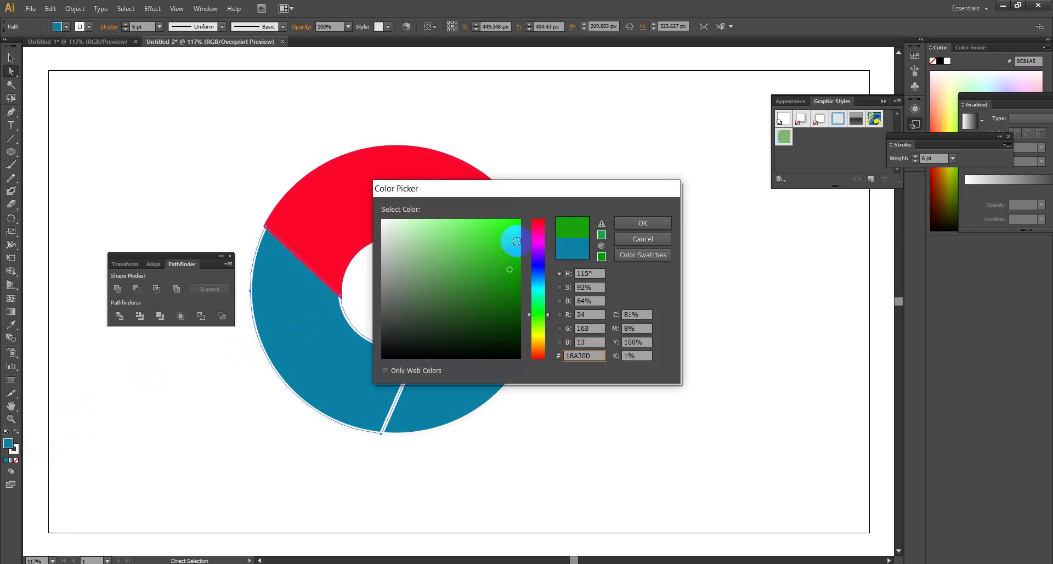
click(514, 241)
drag(519, 274, 509, 261)
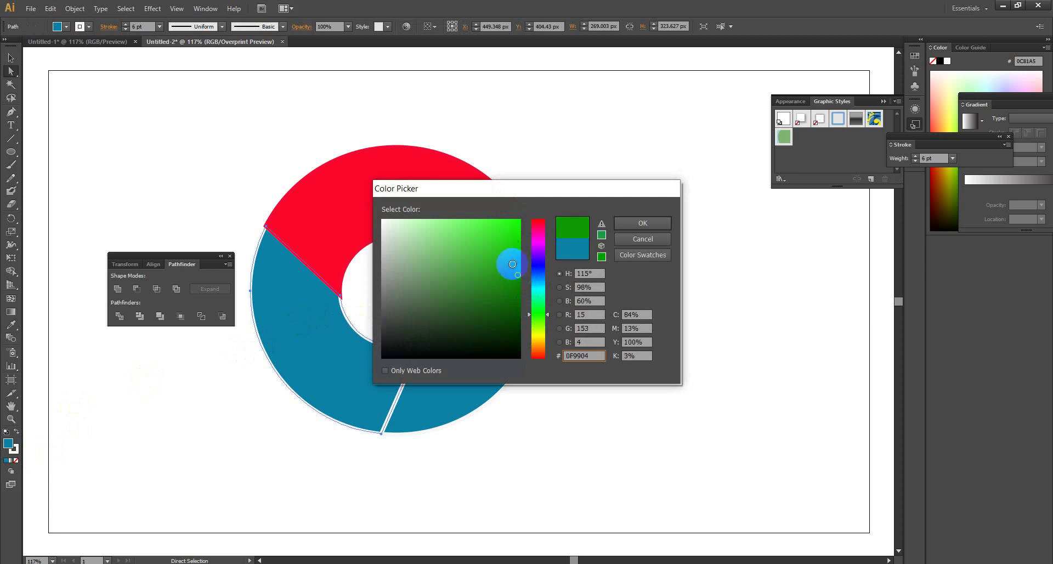
click(629, 229)
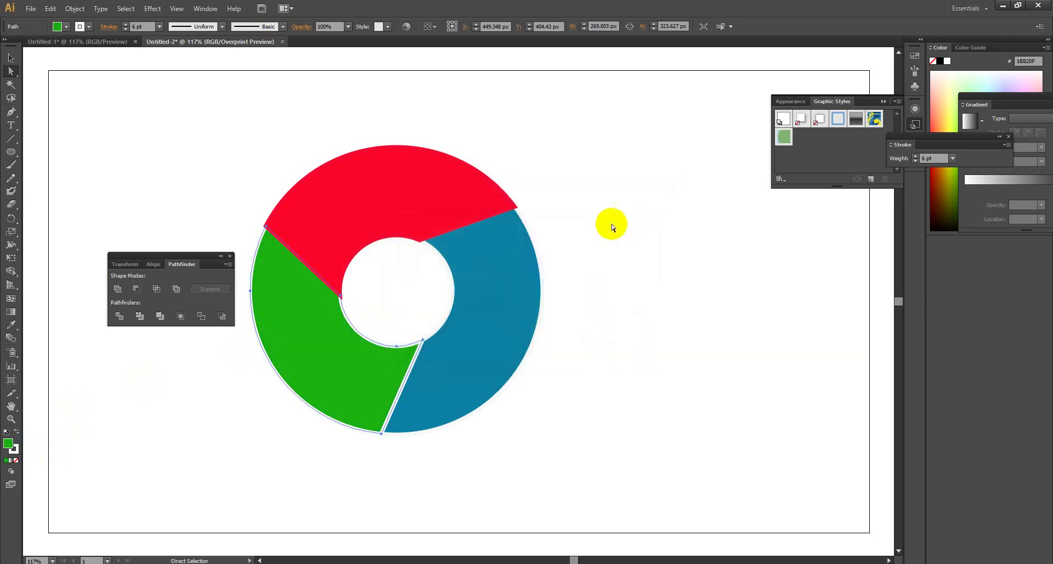
- Give that green piece a matching green 129B3C outline
double_click(12, 451)
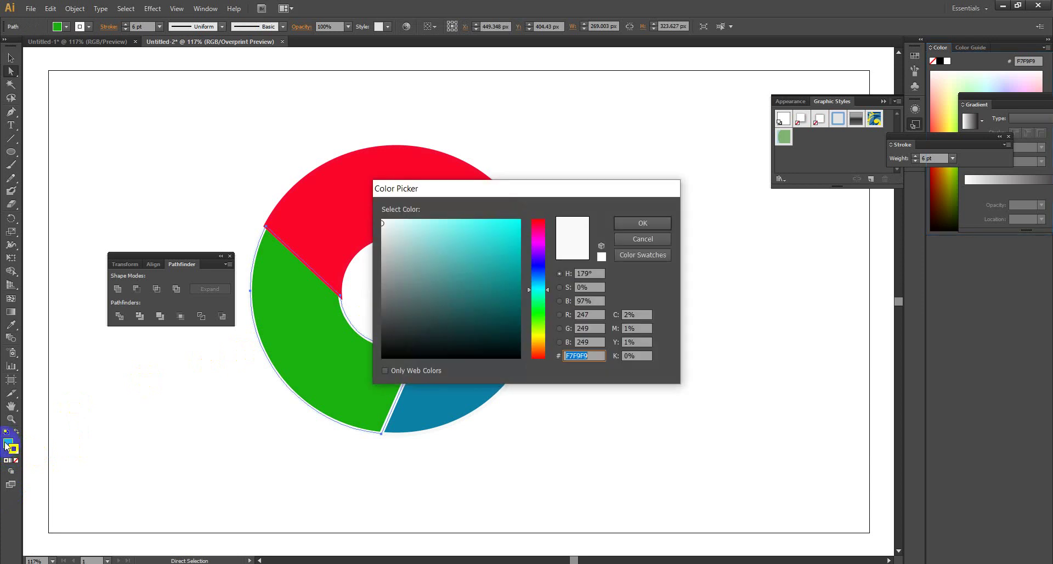
click(538, 322)
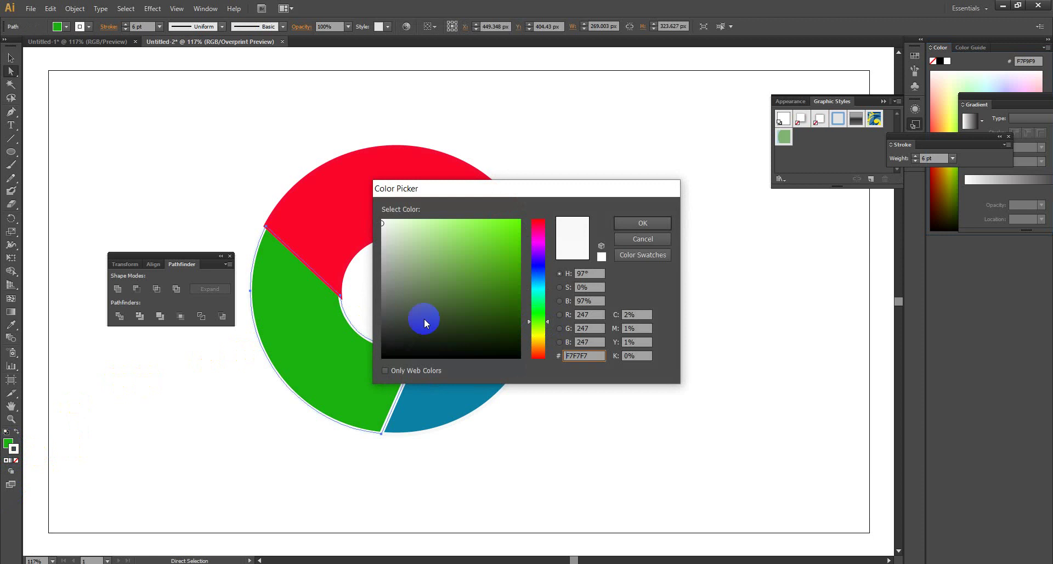
click(506, 271)
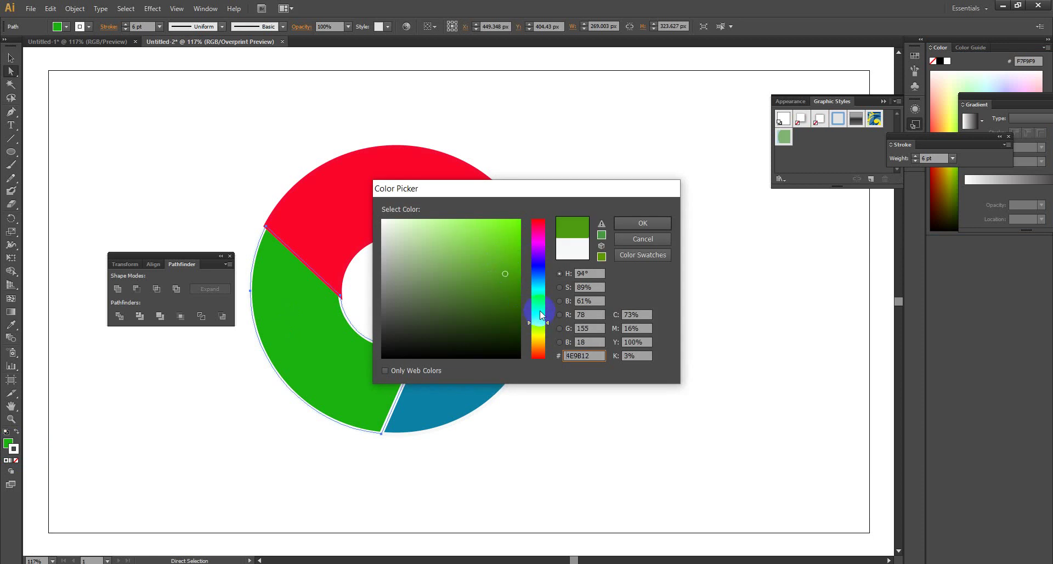
click(539, 304)
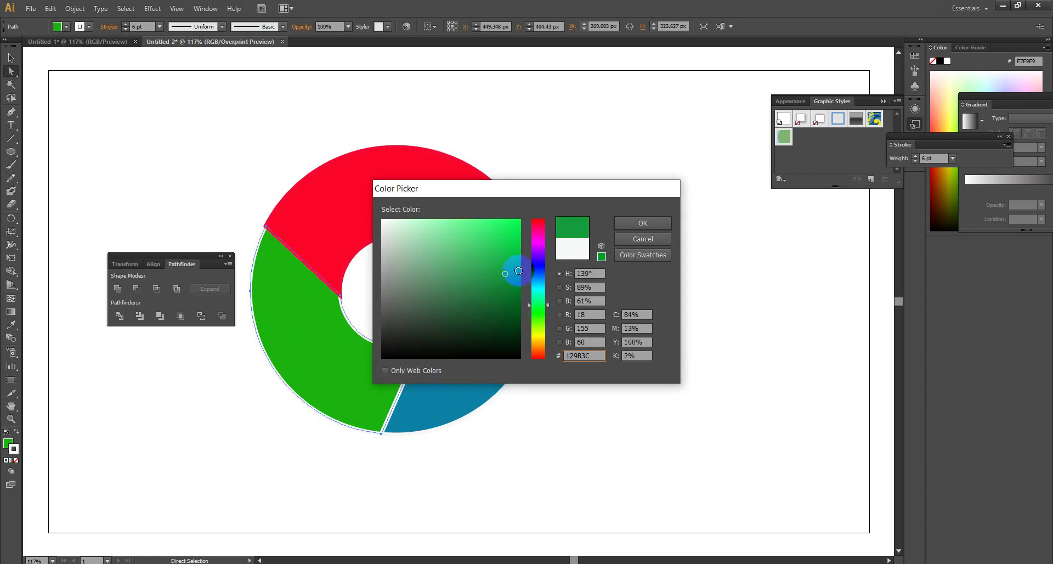
click(619, 222)
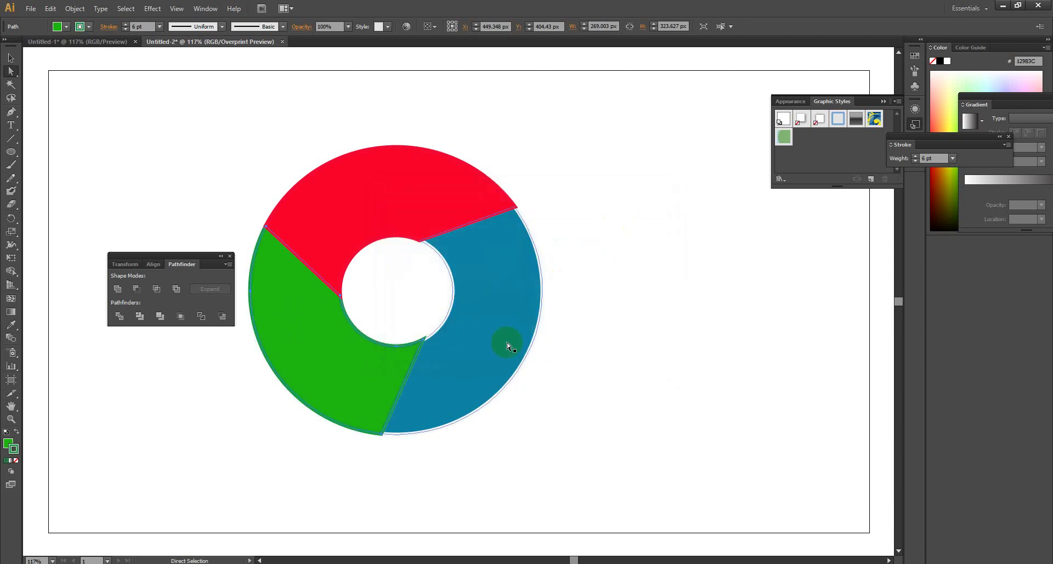
- Fill the remaining blue ring piece with bright yellow F3F908
click(516, 362)
double_click(8, 443)
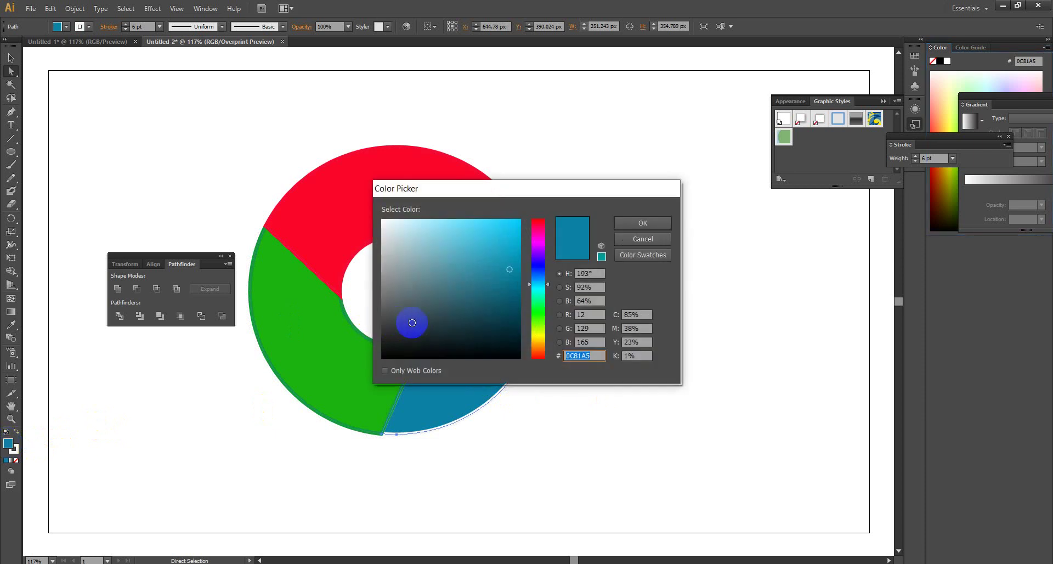
click(539, 336)
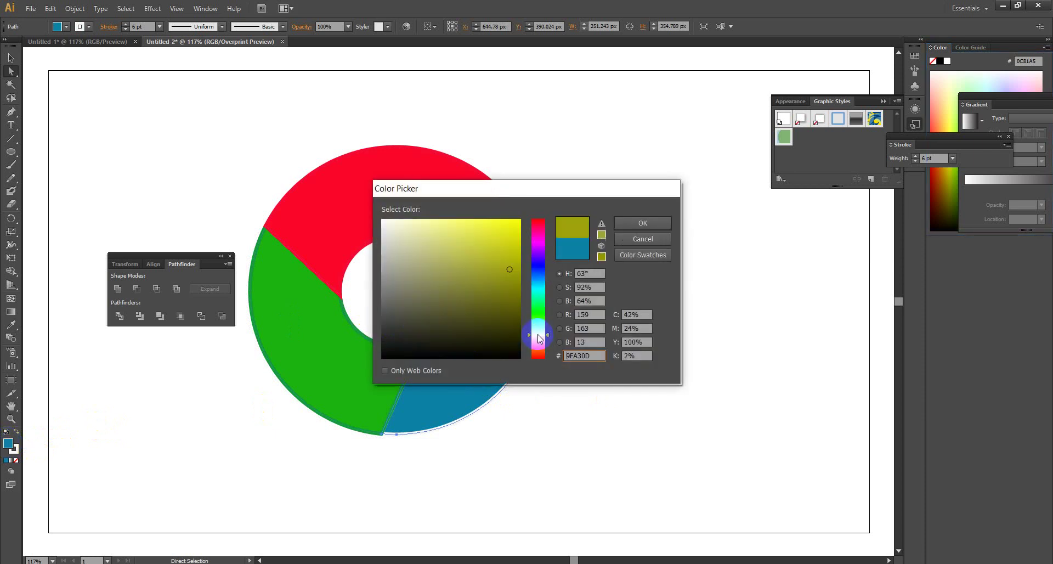
click(518, 221)
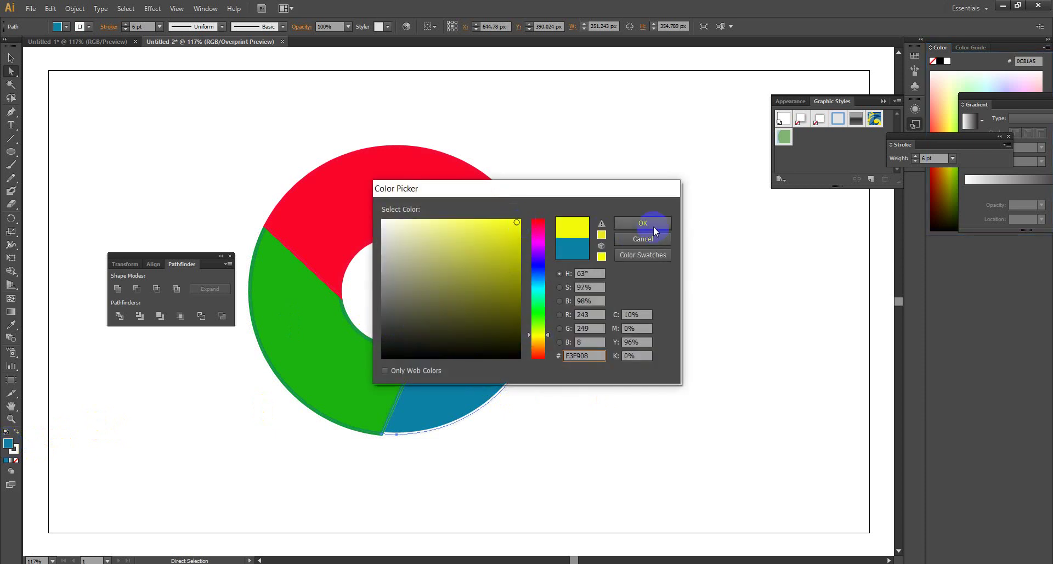
click(653, 226)
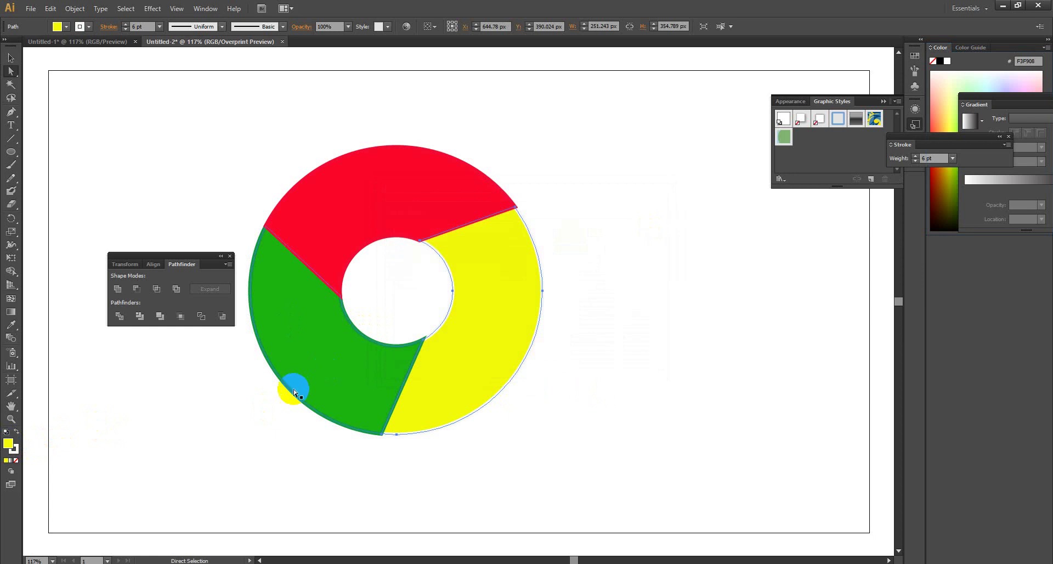
- Set its outline to matching yellow F4ED0B and deselect it
double_click(13, 448)
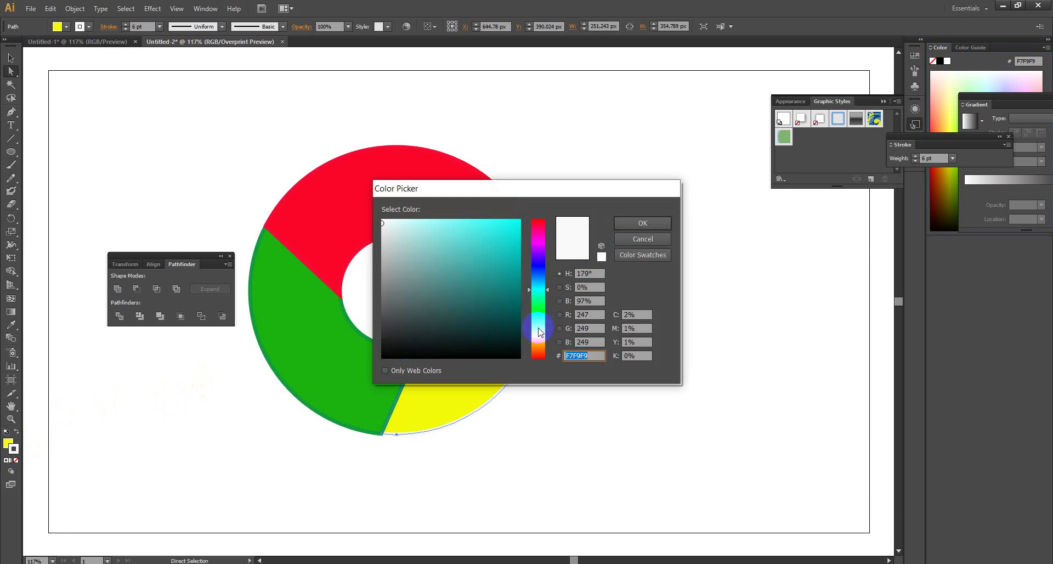
click(536, 337)
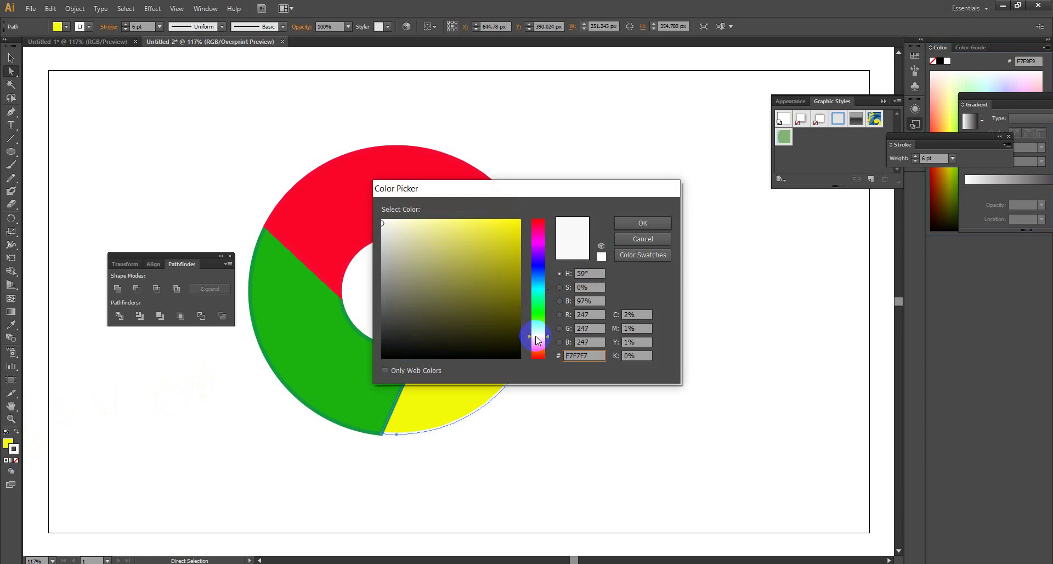
click(516, 220)
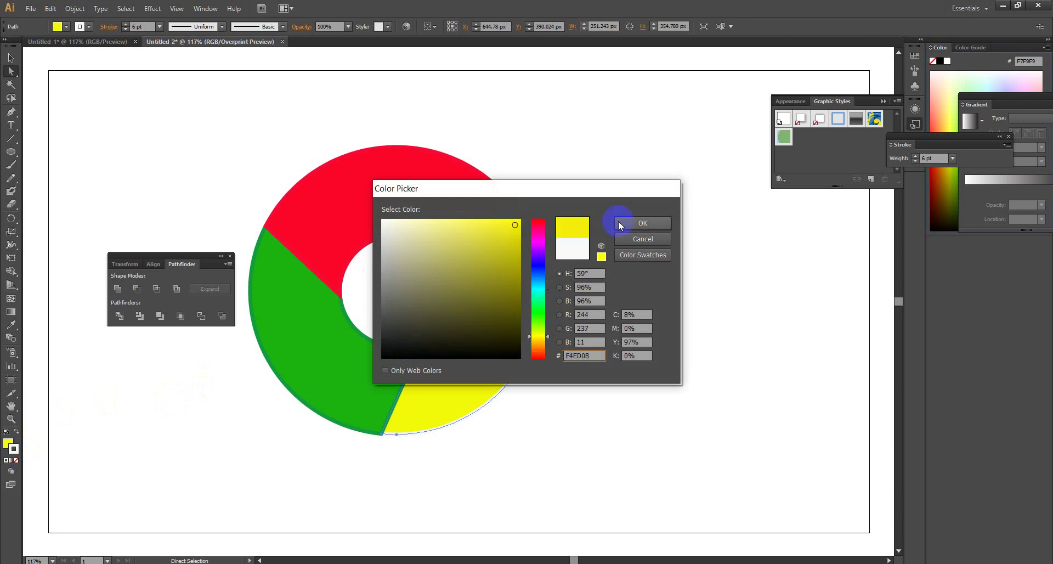
click(620, 222)
click(623, 221)
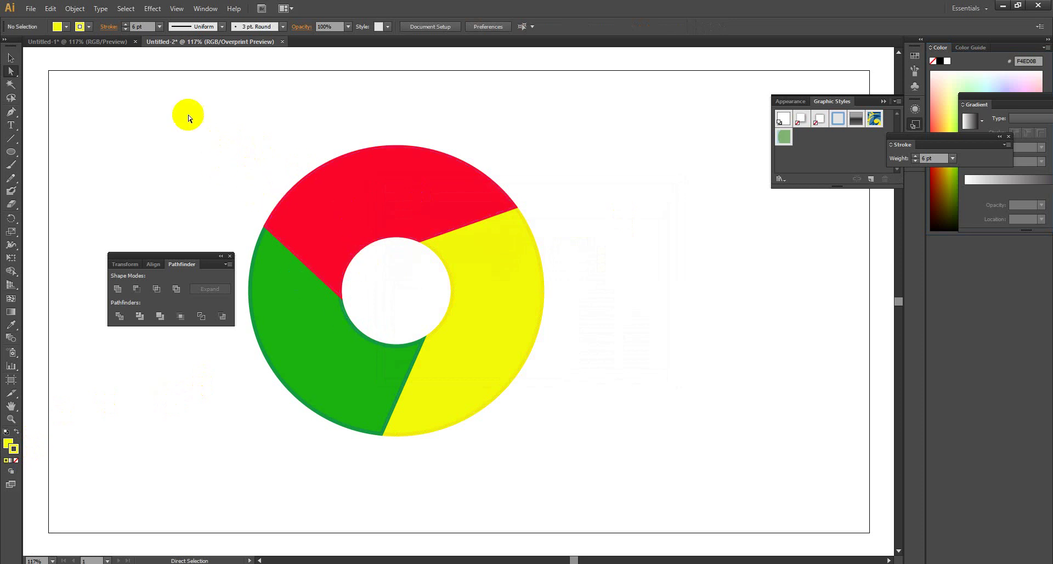
- Test-move the red segment, undo it, and check the segments' outline settings
drag(403, 215, 649, 407)
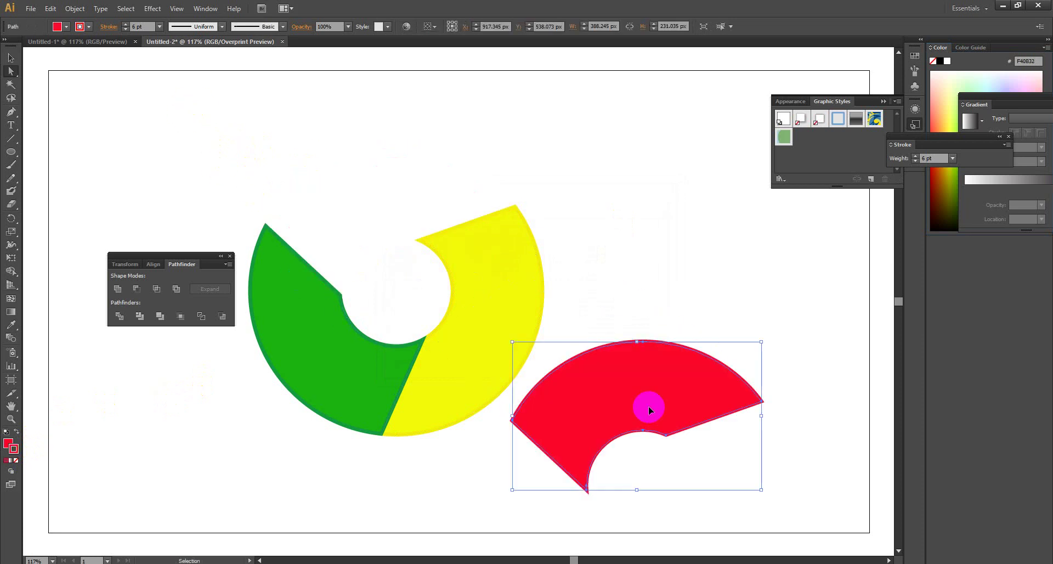
key(ctrl+a)
key(ctrl+z)
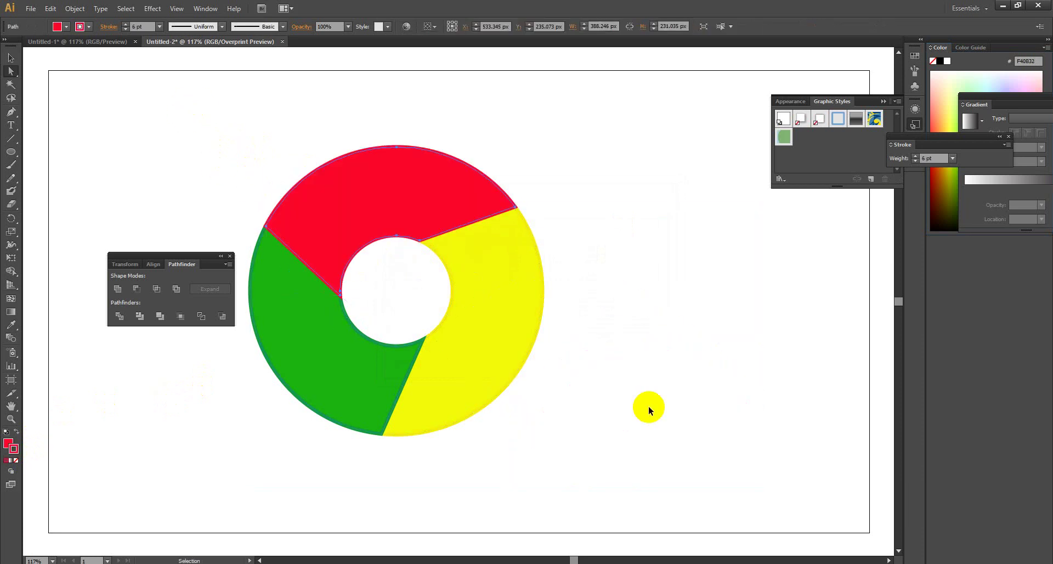
click(89, 28)
click(90, 27)
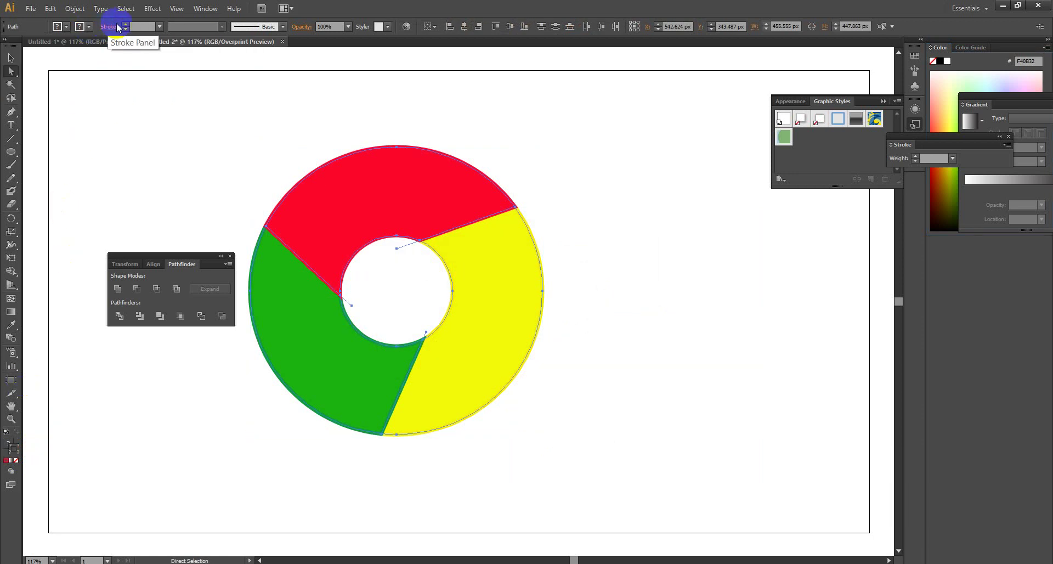
click(125, 26)
- Pull the red segment aside again, undo, and deselect, leaving the circle in the centre
click(247, 149)
drag(315, 179, 591, 422)
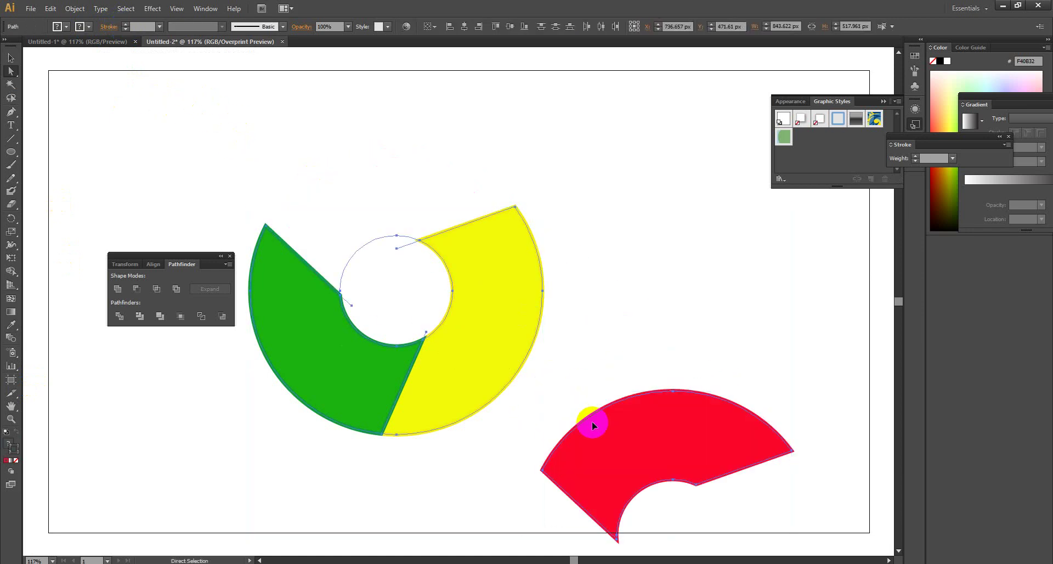
key(ctrl+z)
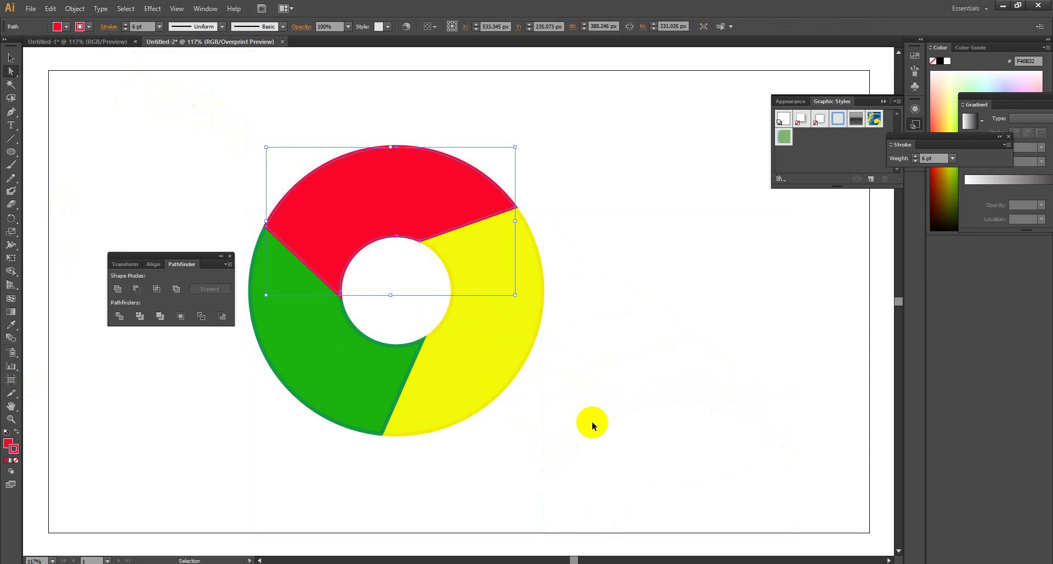
click(592, 421)
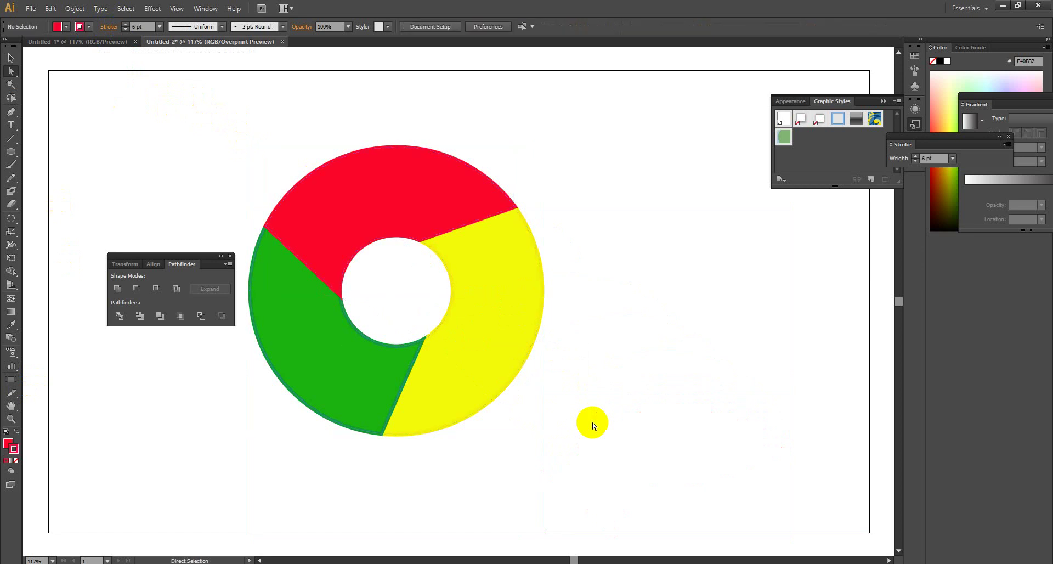
key(v)
key(ctrl+z)
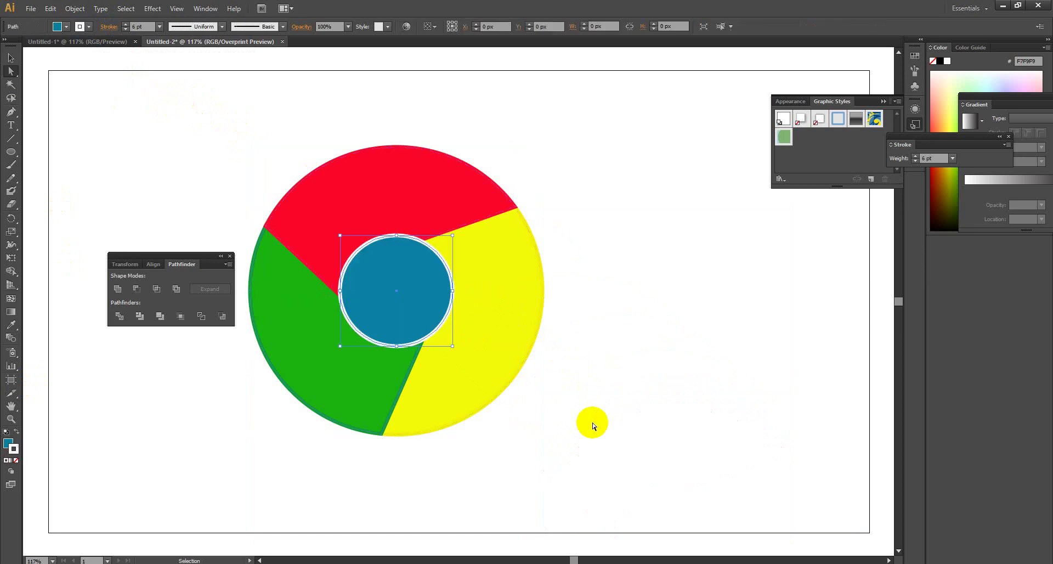
key(a)
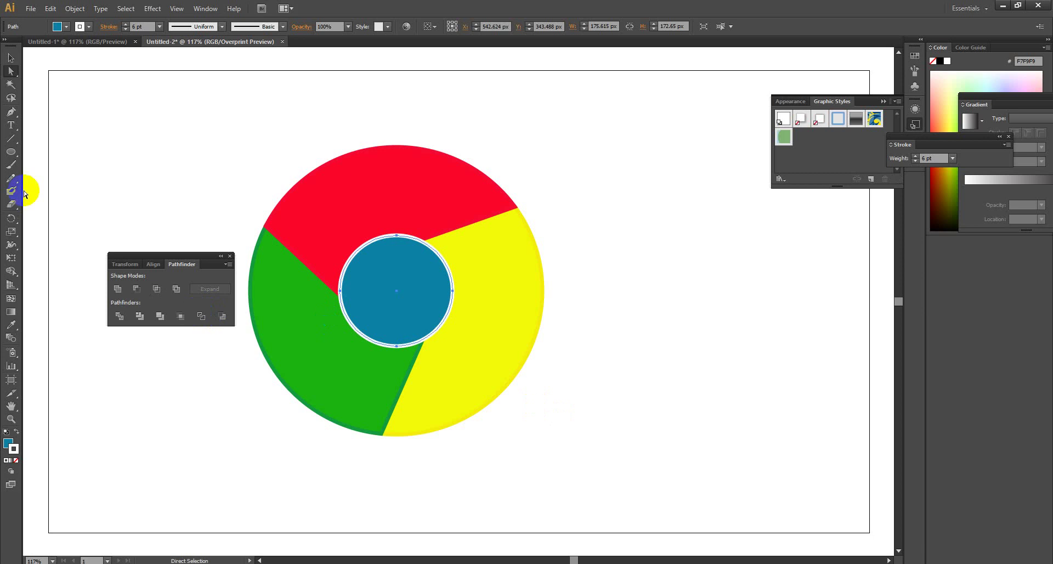
- Place the point text 'Google' below the ring in default black 12 pt Myriad Pro
click(10, 125)
click(35, 126)
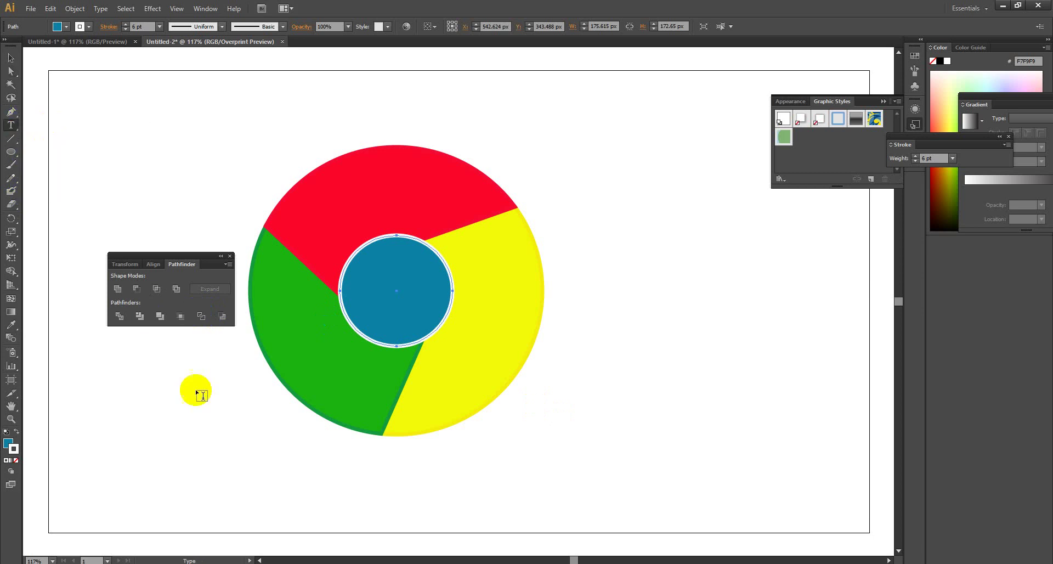
click(313, 461)
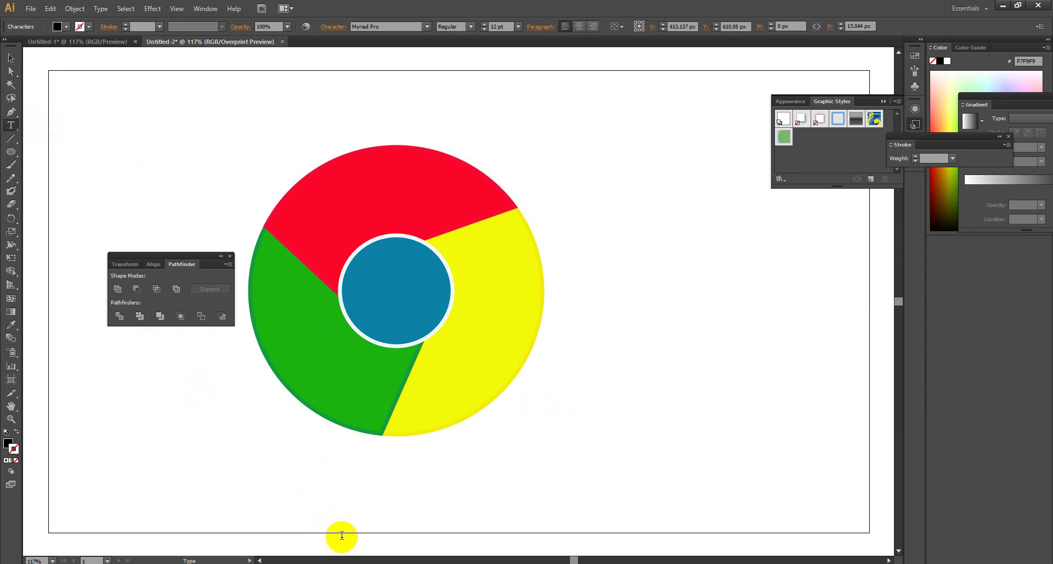
text(G)
text(oogle)
click(10, 55)
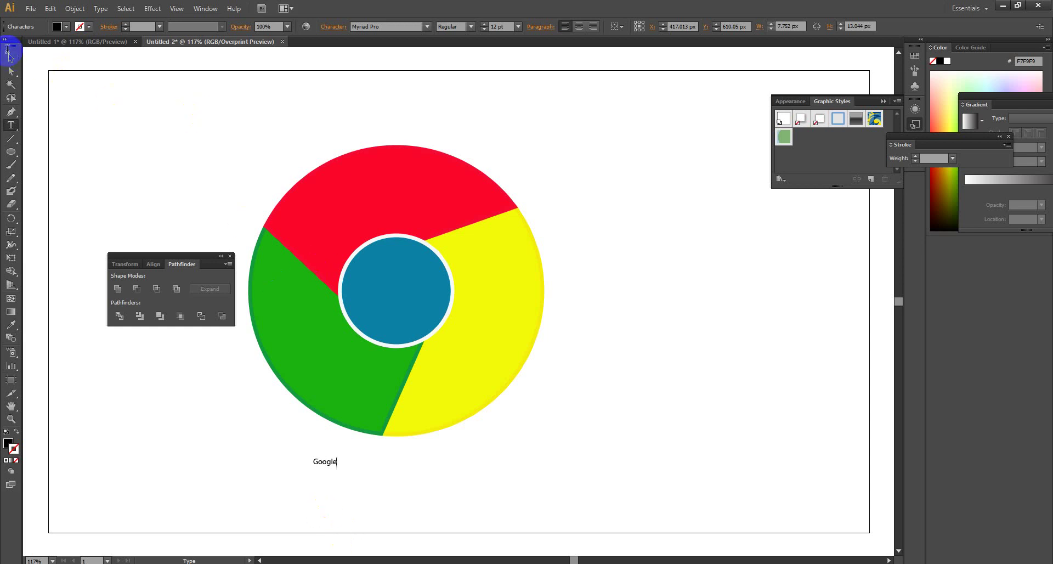
click(11, 58)
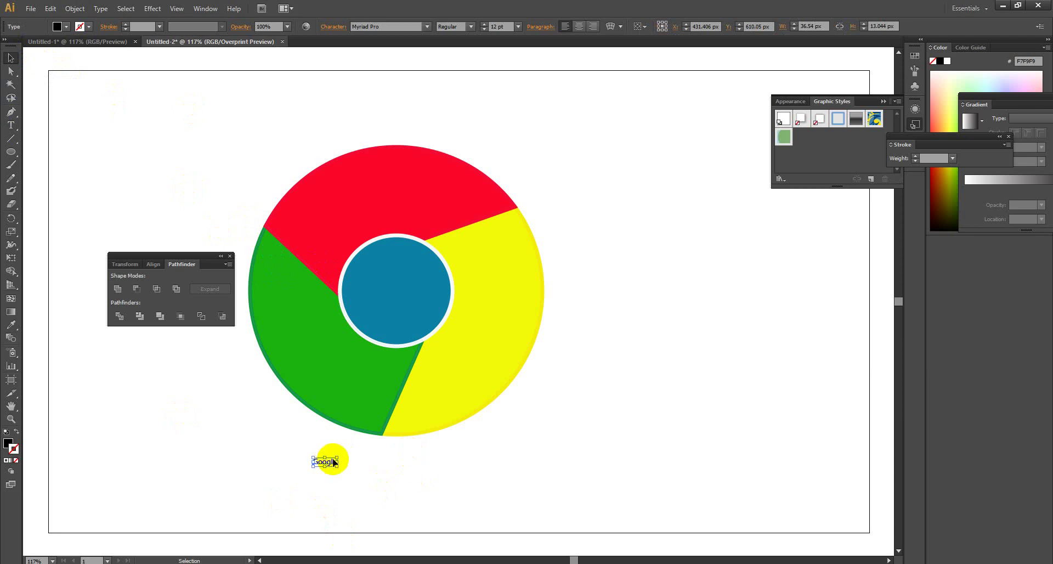
click(154, 11)
click(108, 9)
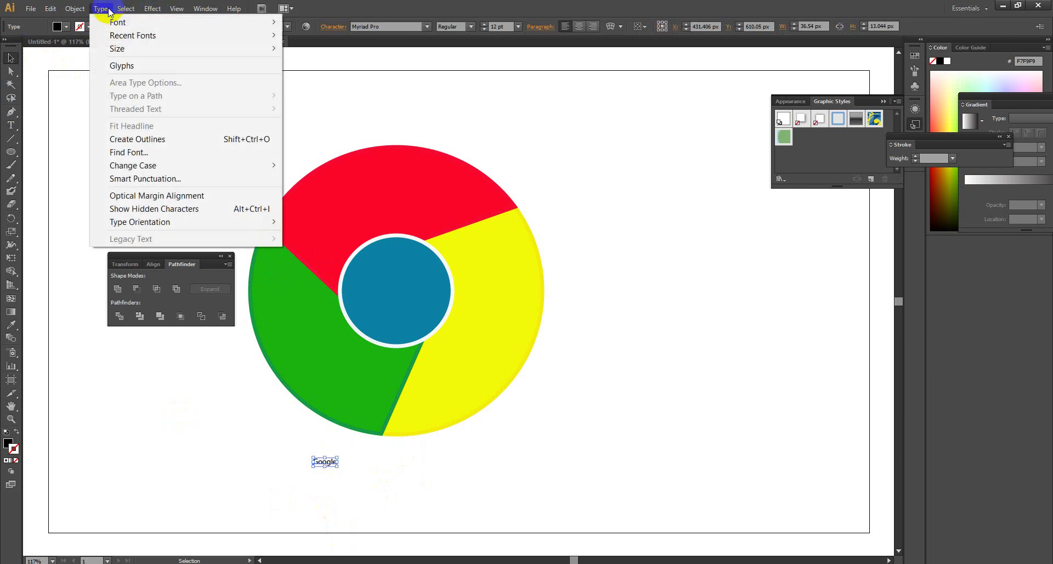
mouse_move(116, 48)
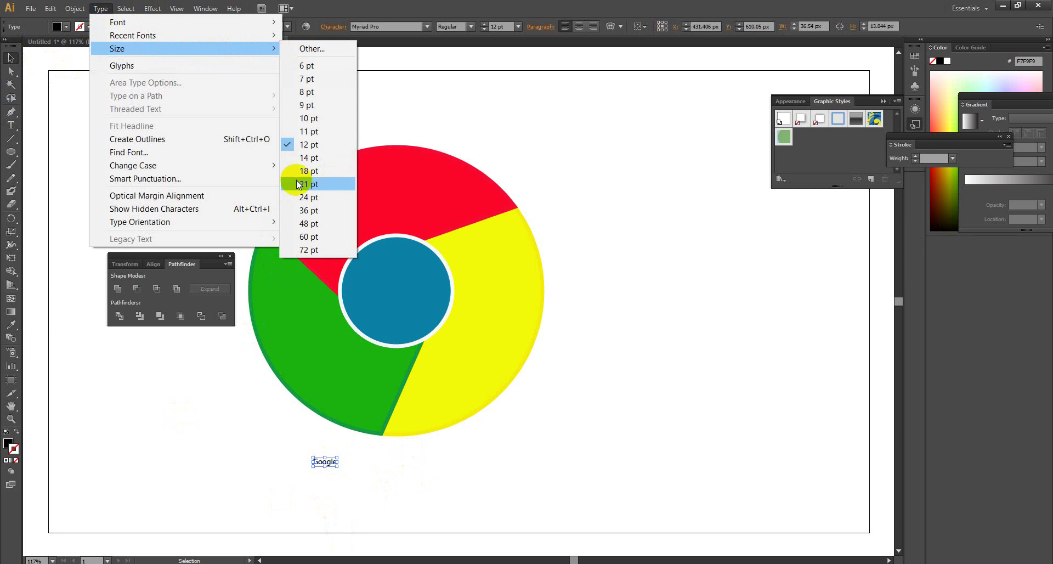
- Step the Google text up through 24 and 48 to 72 pt and centre it below the logo
click(306, 197)
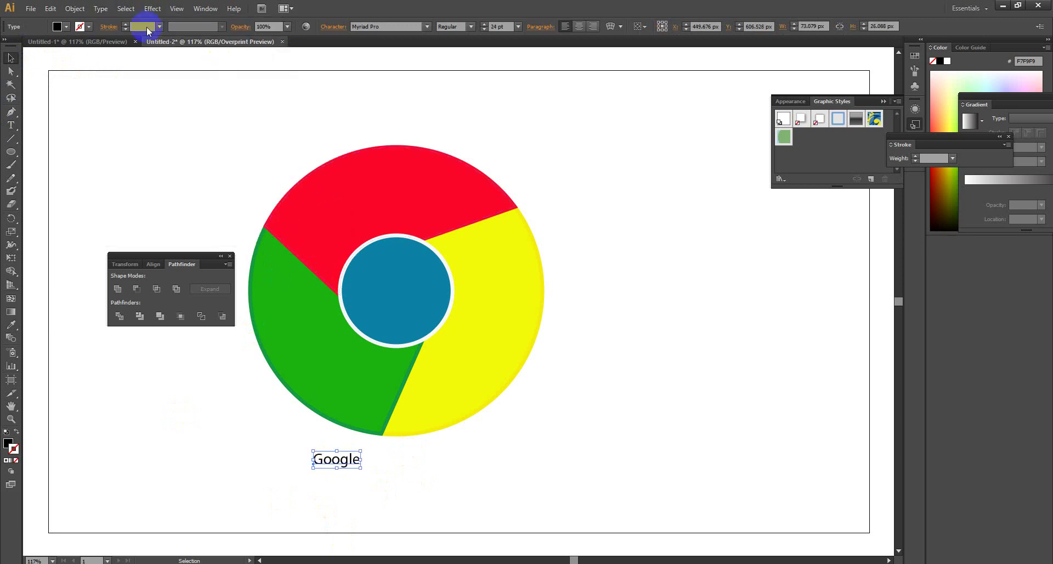
click(100, 9)
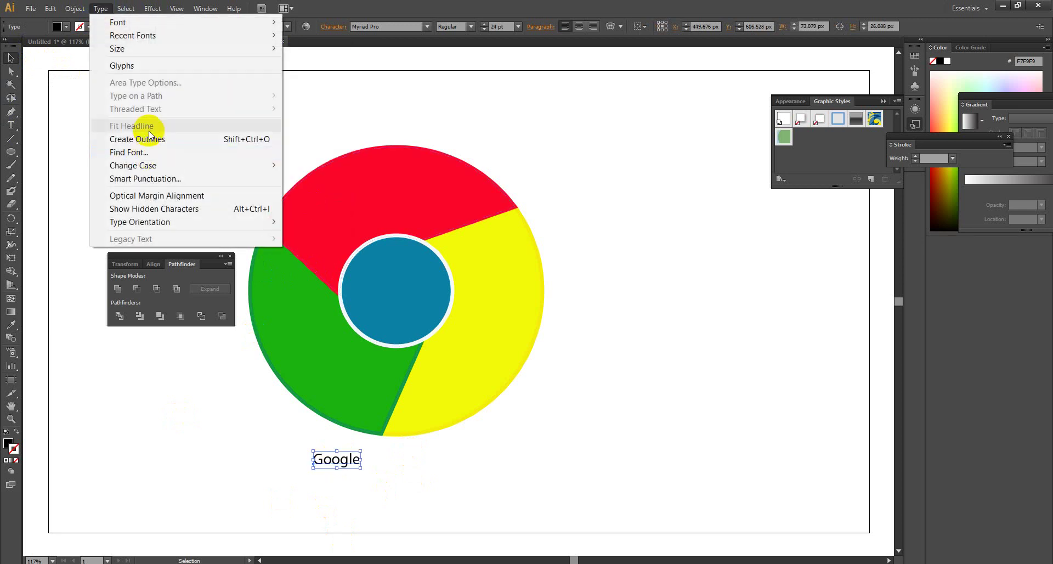
mouse_move(117, 49)
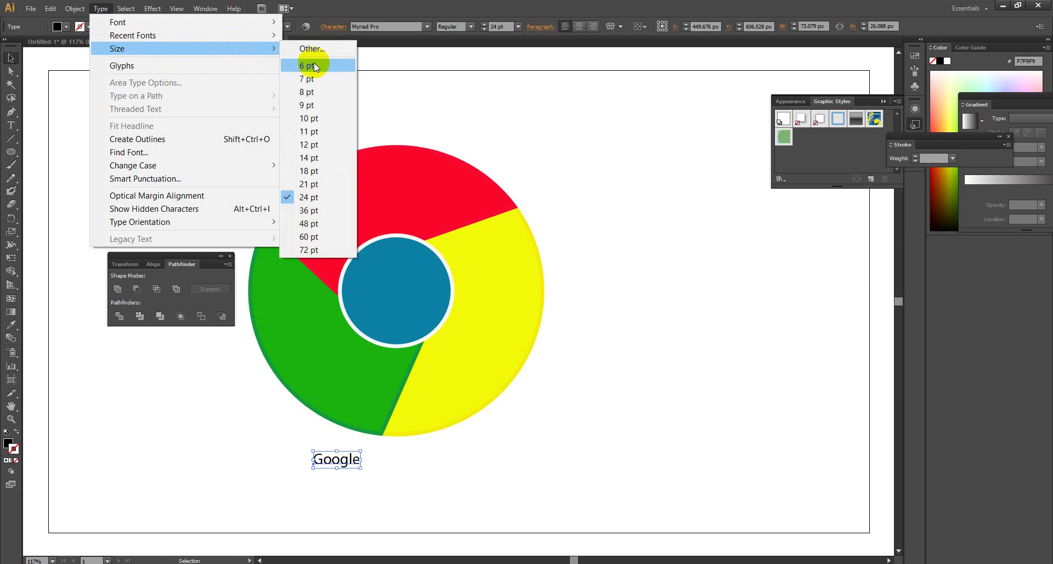
click(307, 224)
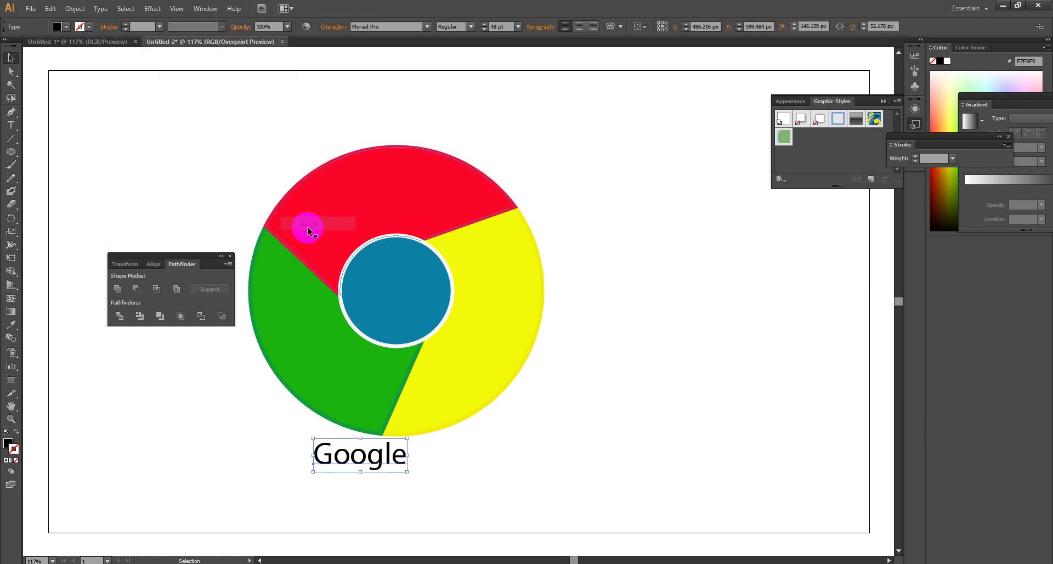
click(105, 8)
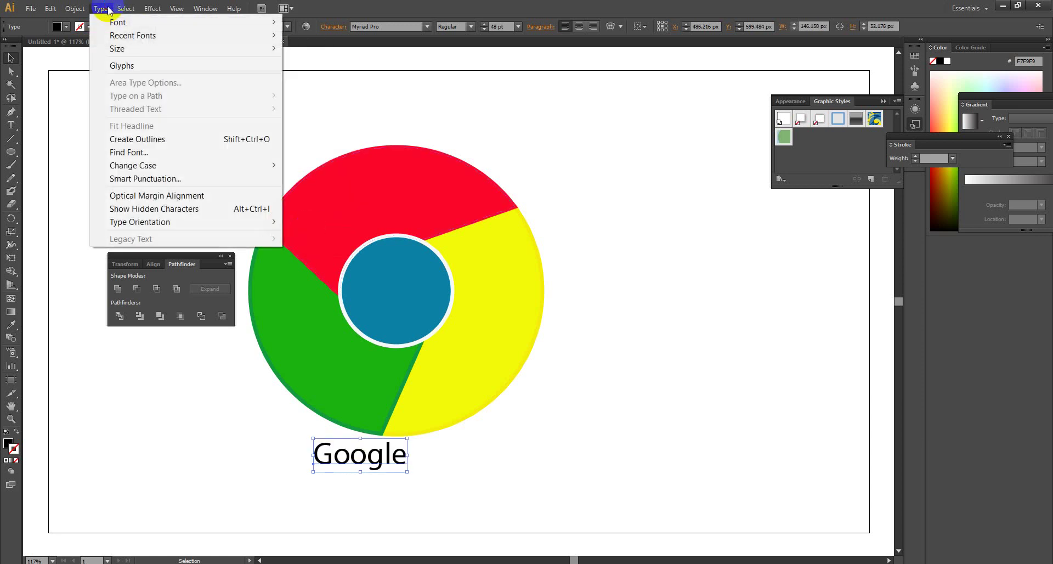
mouse_move(118, 48)
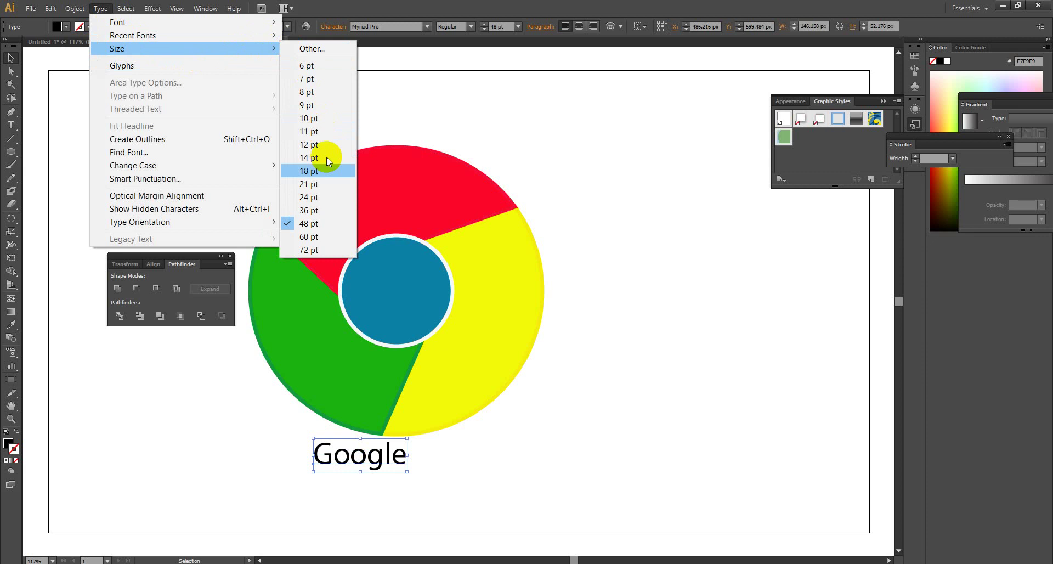
click(310, 251)
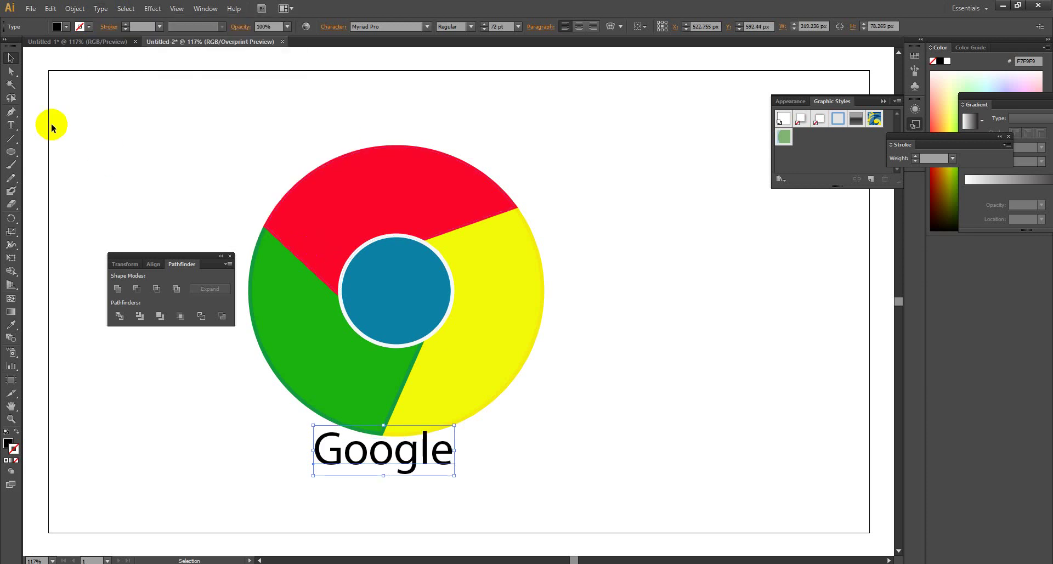
click(10, 57)
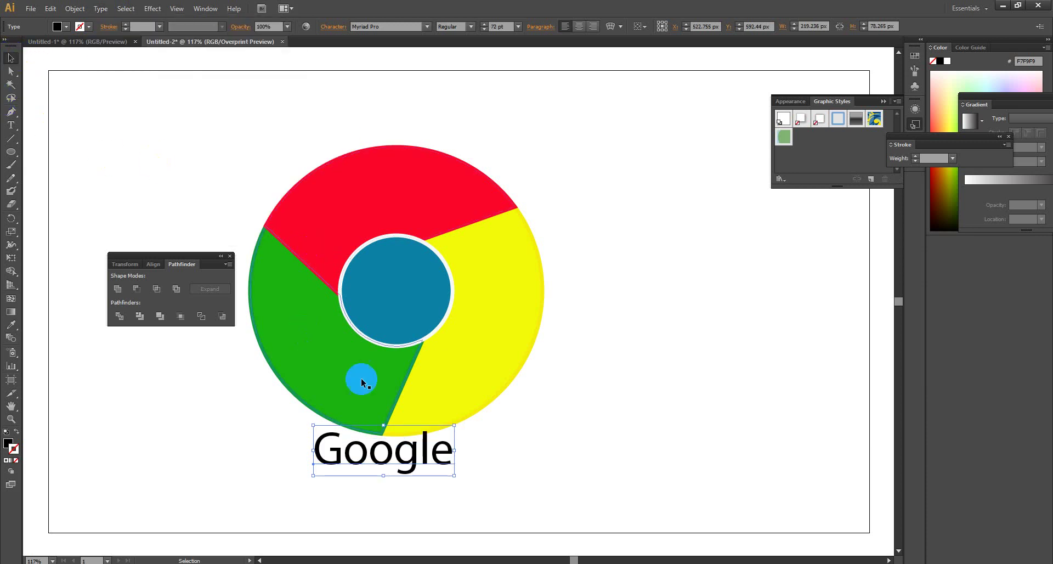
drag(406, 472, 423, 500)
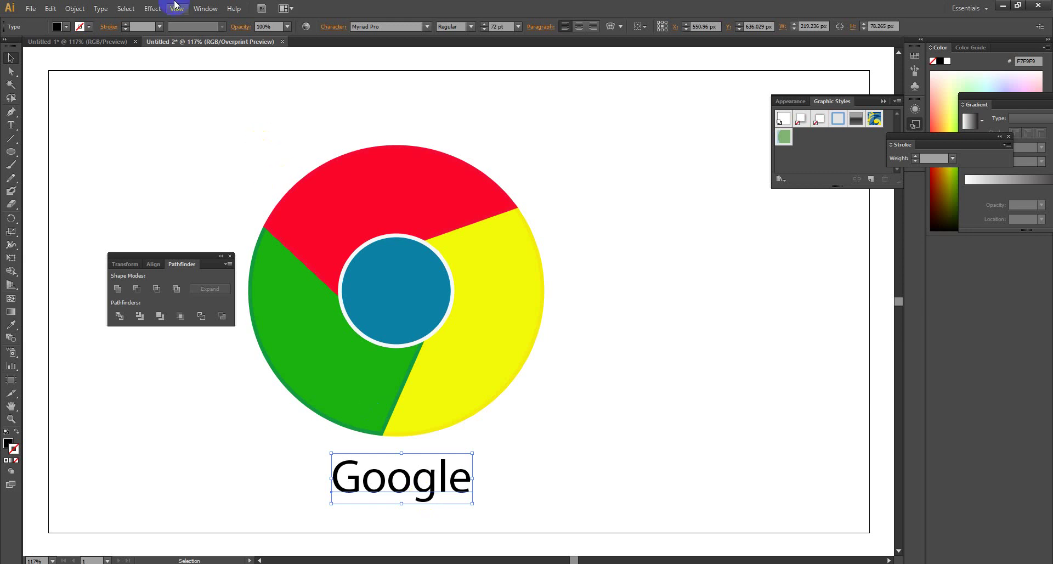
- Expand the Google text into outlined letter shapes
click(77, 9)
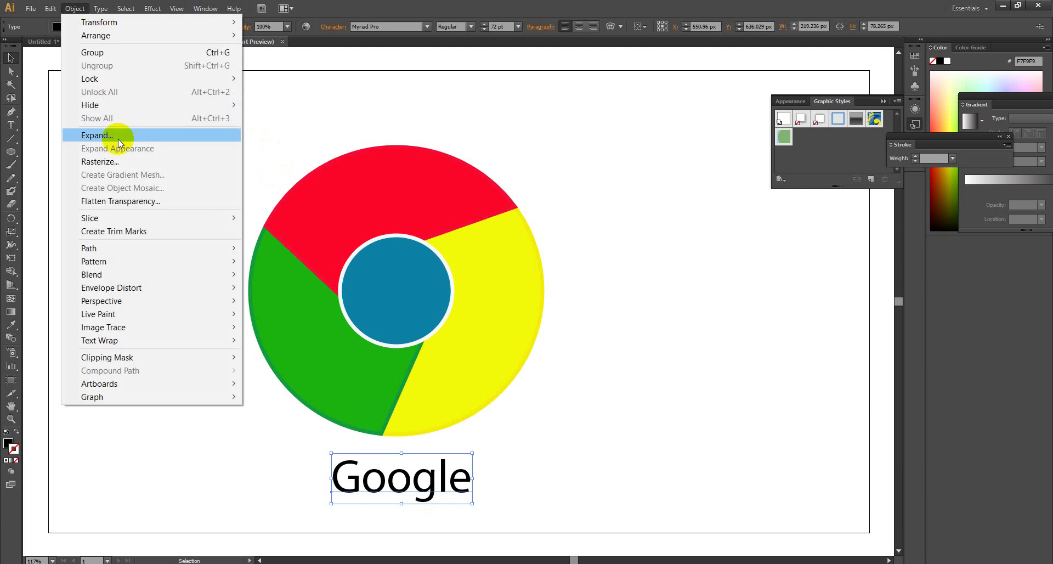
click(118, 139)
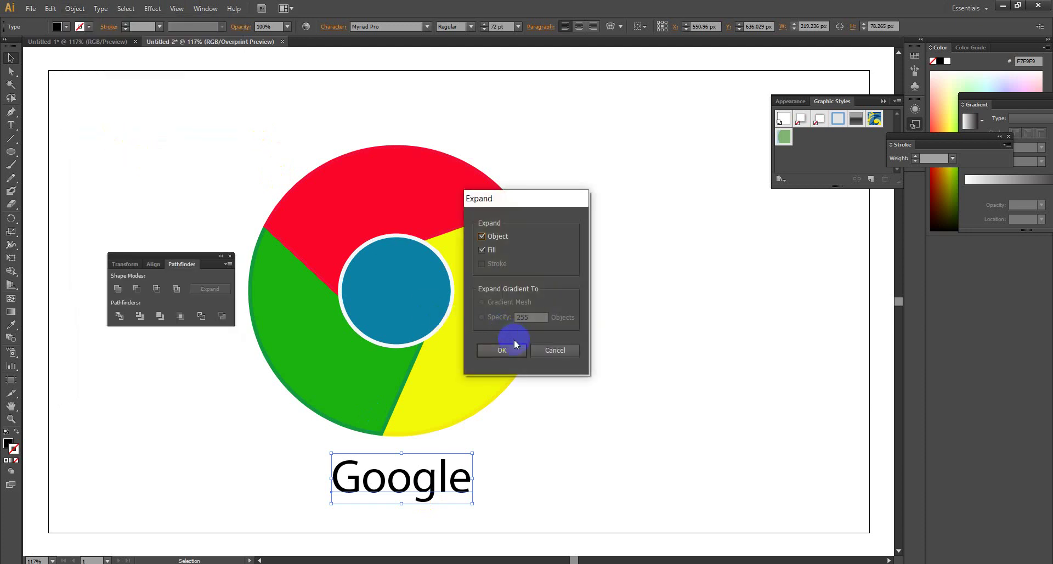
click(501, 349)
click(257, 516)
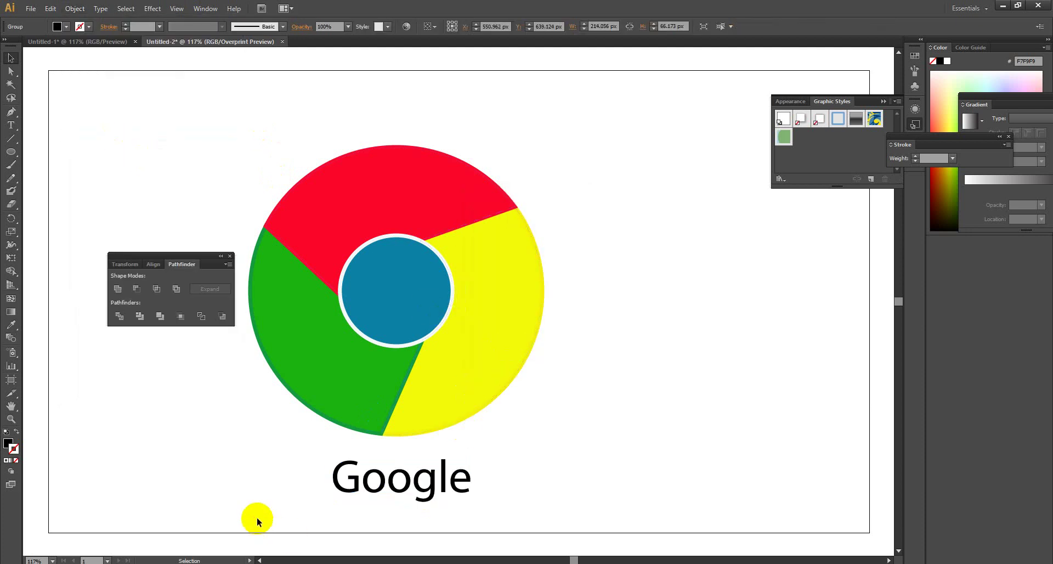
click(336, 489)
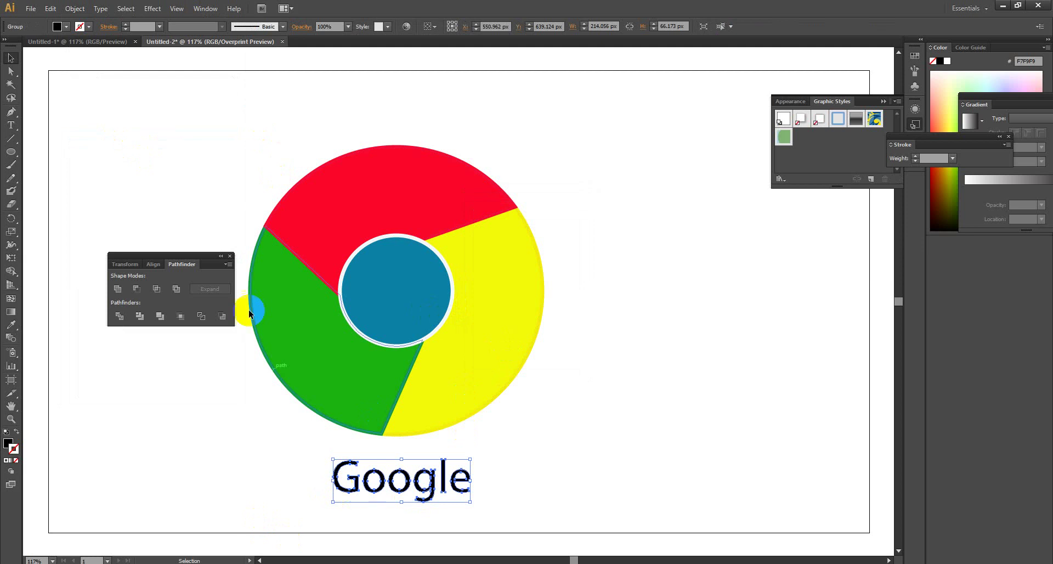
- Ungroup the outlined letters and select the G on its own
click(76, 9)
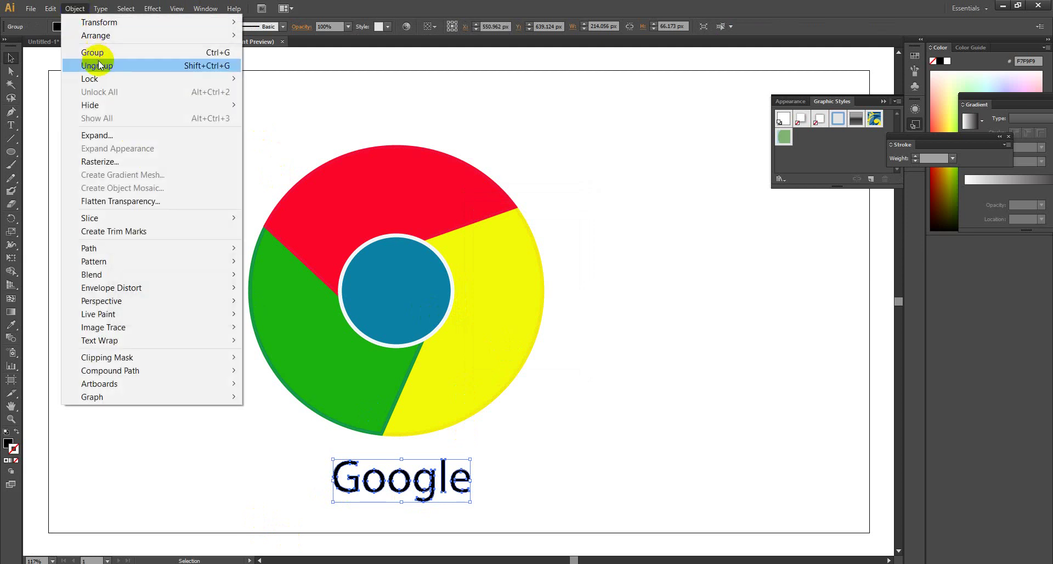
click(90, 66)
click(293, 422)
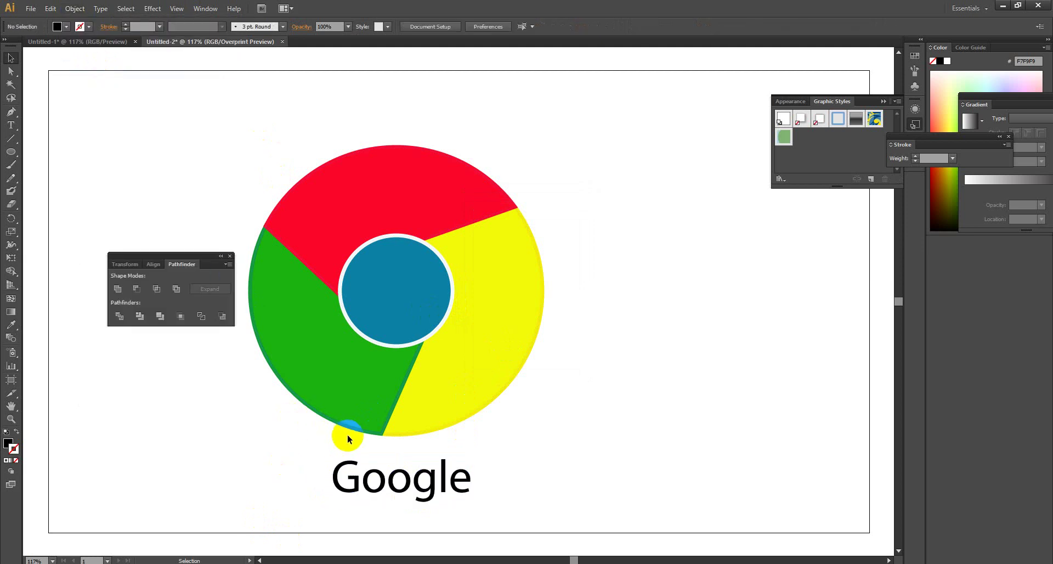
click(344, 470)
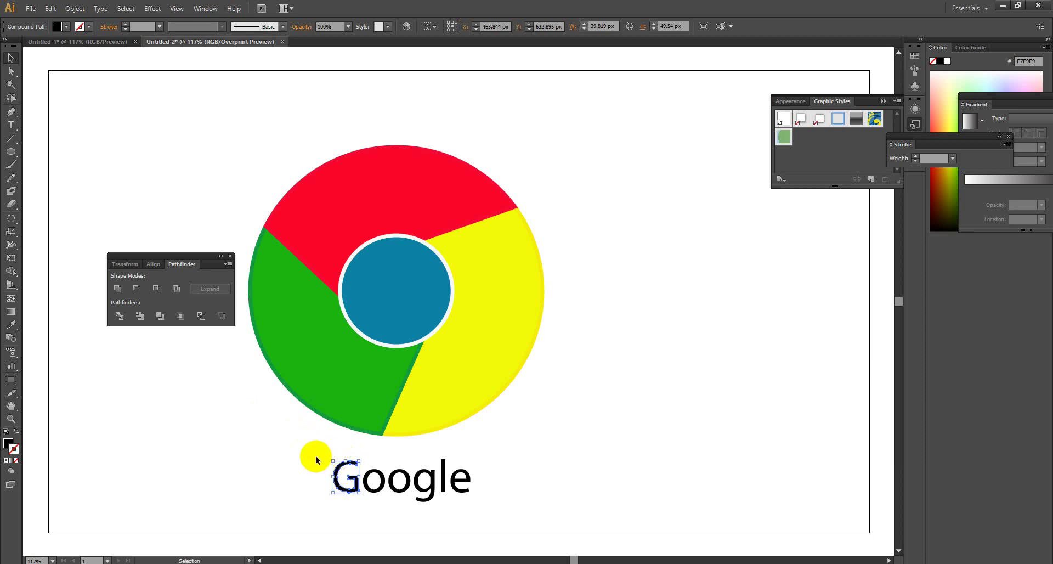
- Fill the G with deep blue 0D60B2, then deselect it
double_click(7, 443)
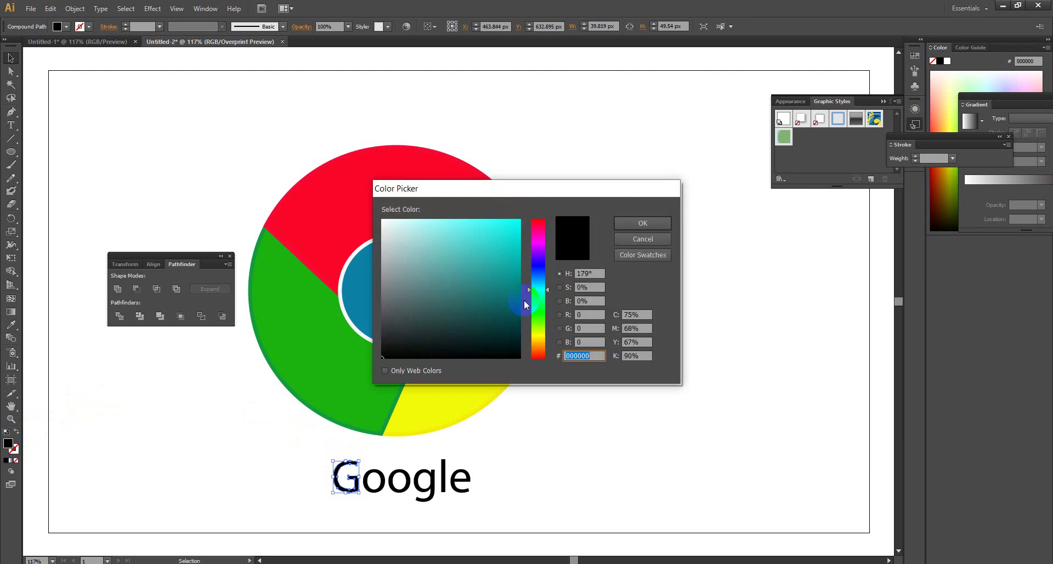
click(536, 269)
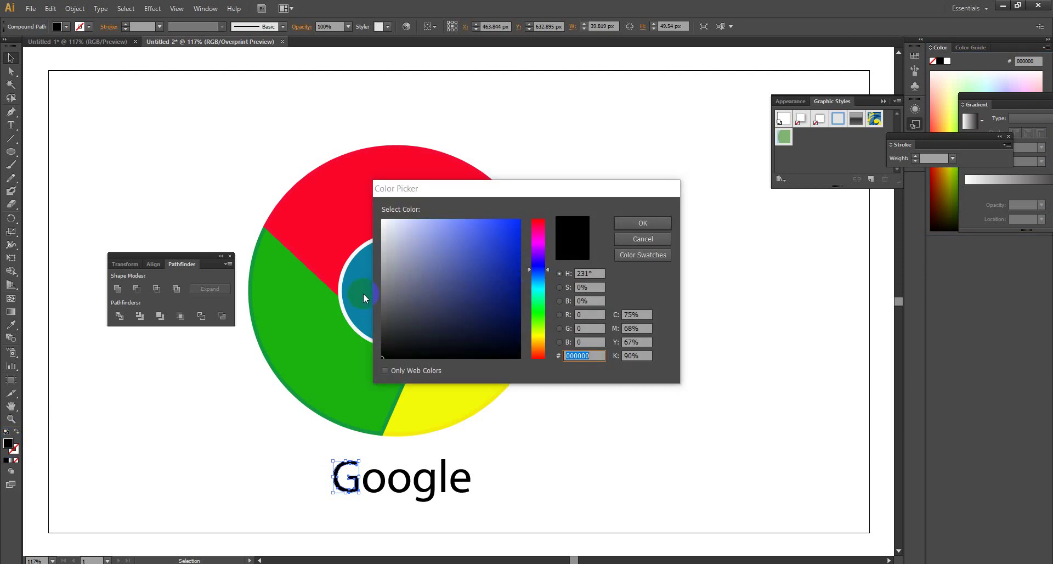
click(536, 268)
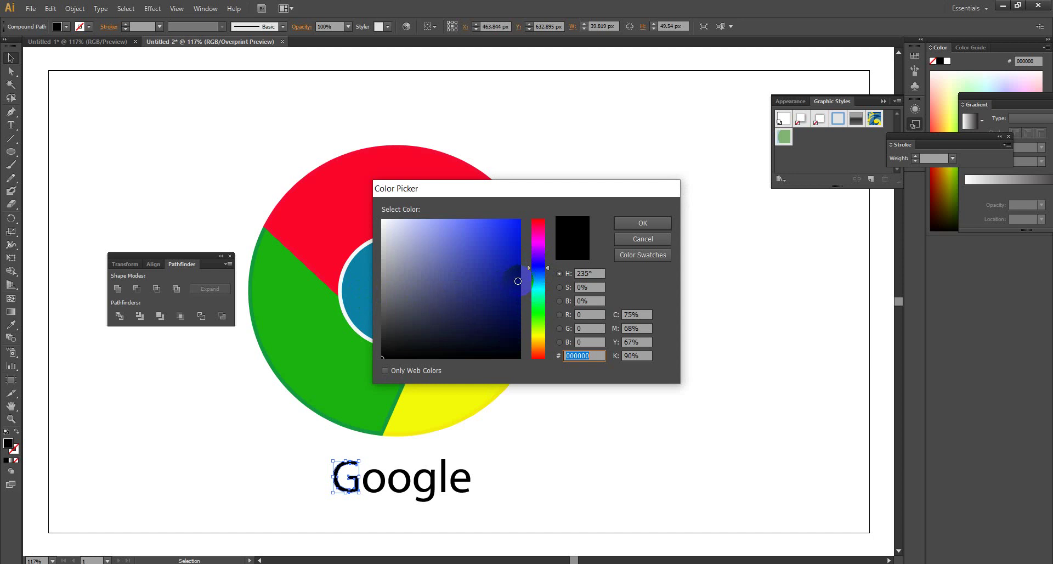
click(516, 281)
click(537, 289)
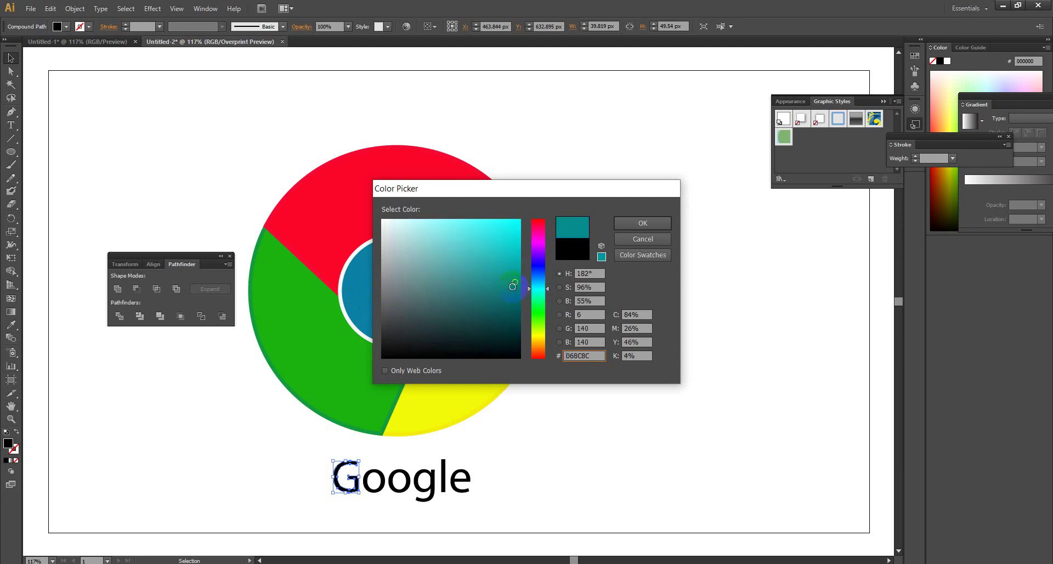
click(537, 277)
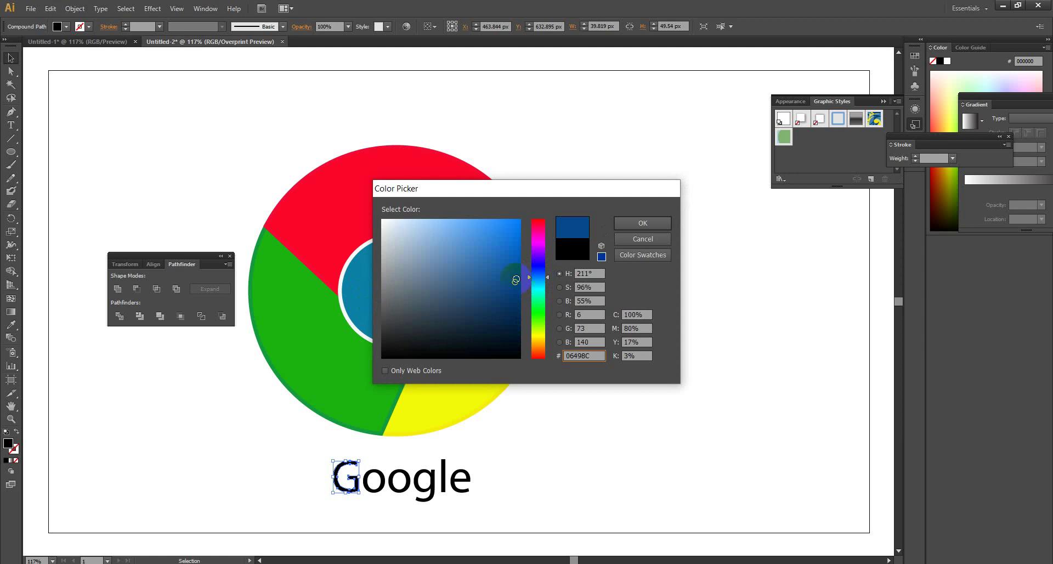
click(512, 273)
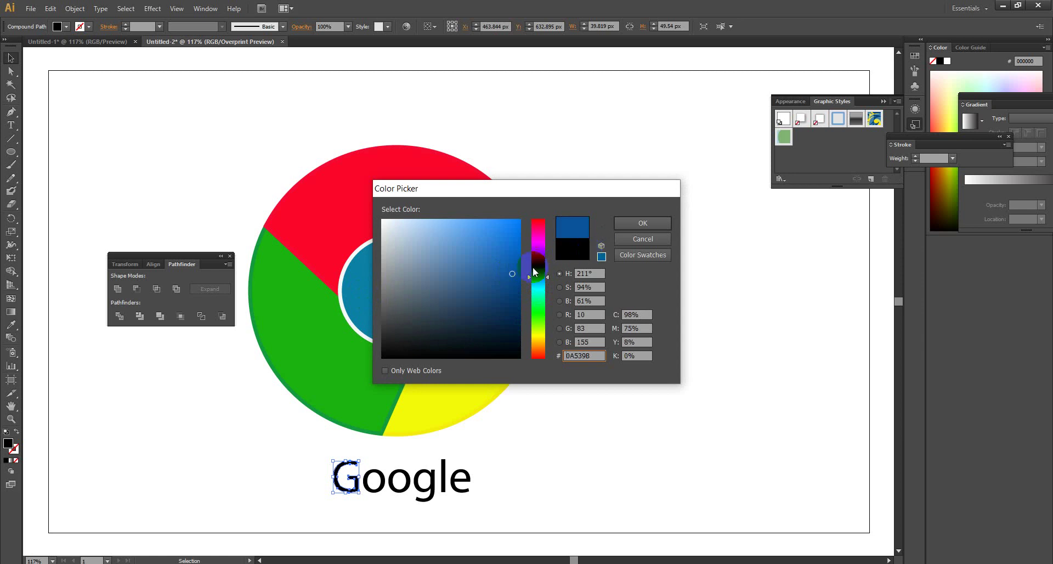
click(511, 260)
click(643, 223)
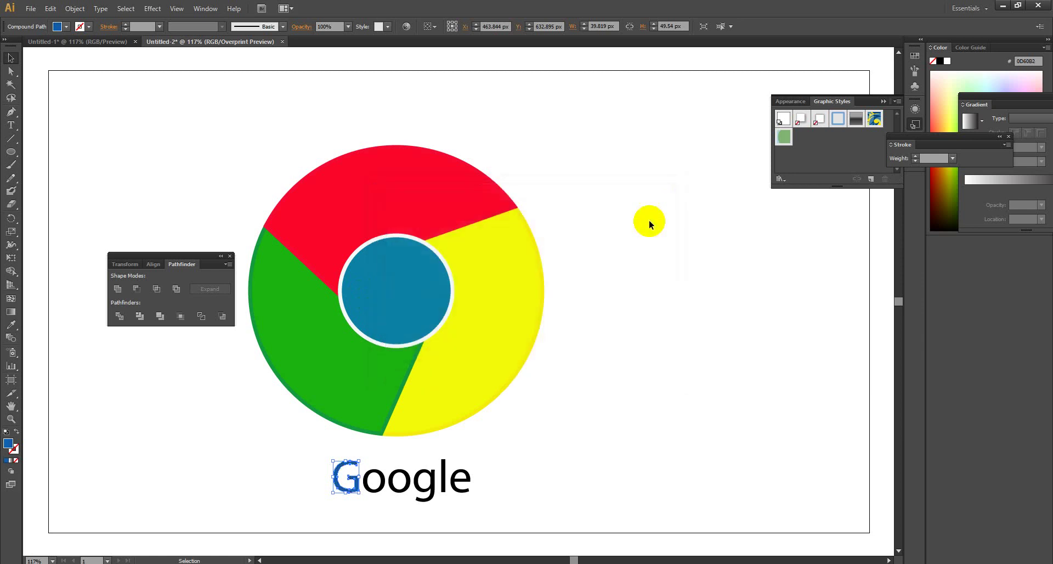
click(371, 531)
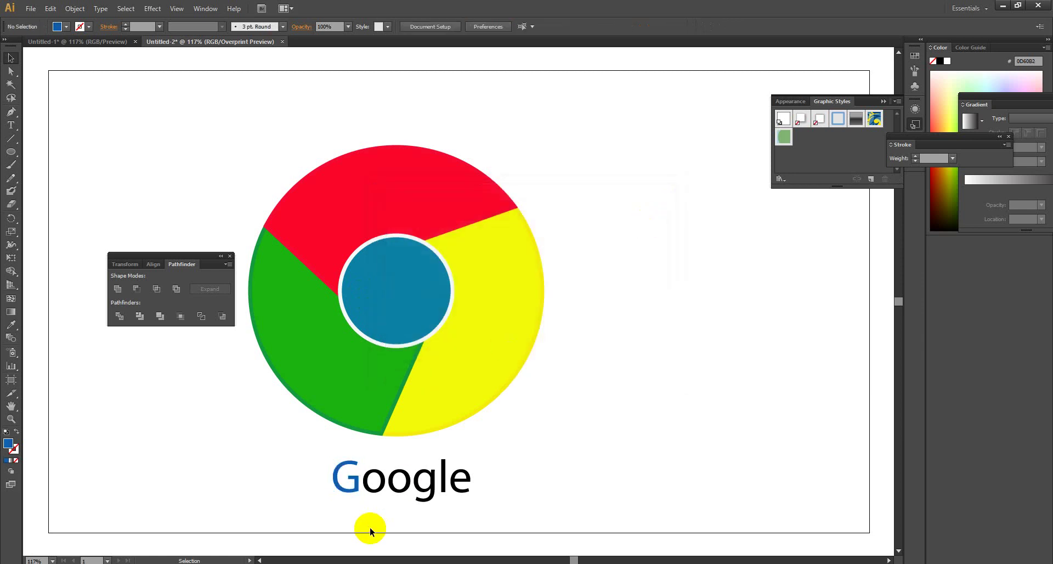
- Fill the first o of Google with bright red
click(374, 476)
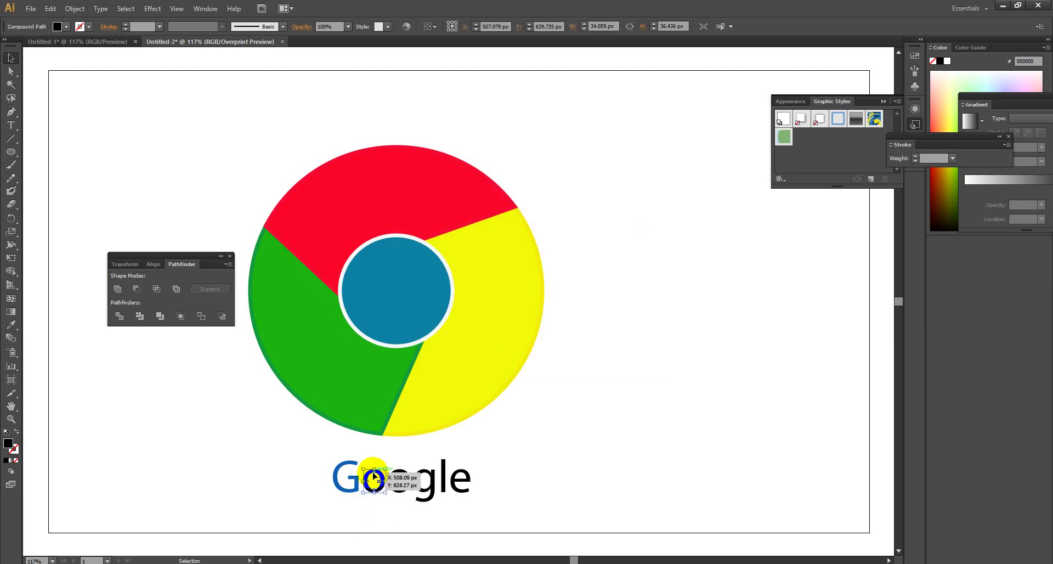
double_click(8, 443)
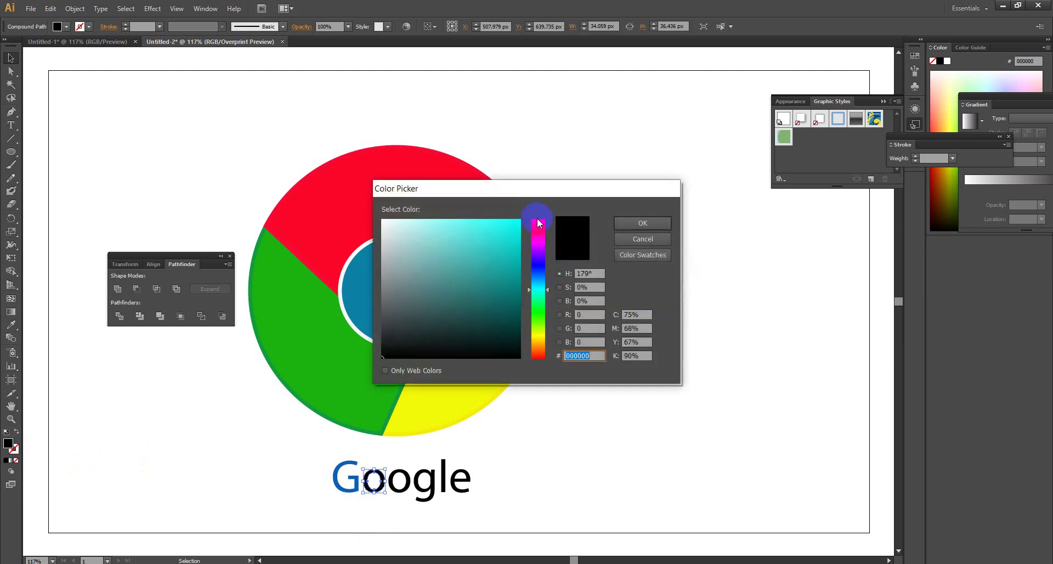
click(537, 221)
click(514, 224)
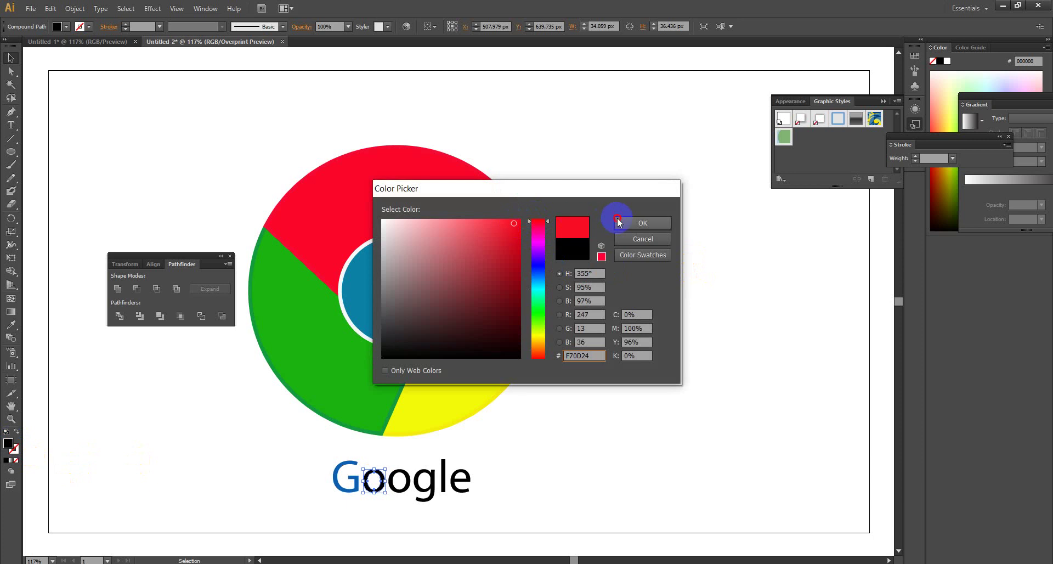
click(618, 221)
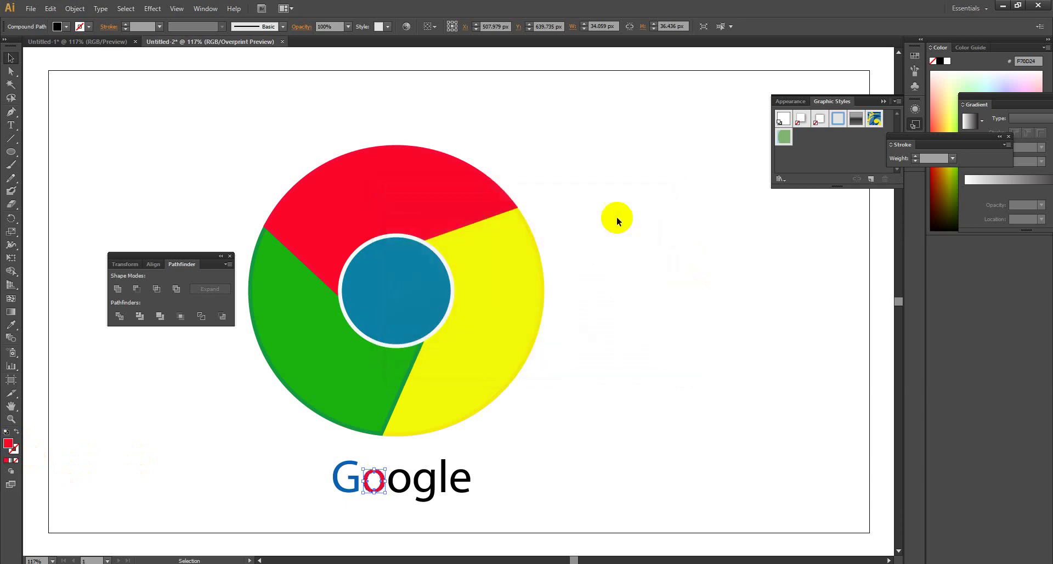
- Fill the second o with yellow-green C4F003, then select the g
double_click(405, 480)
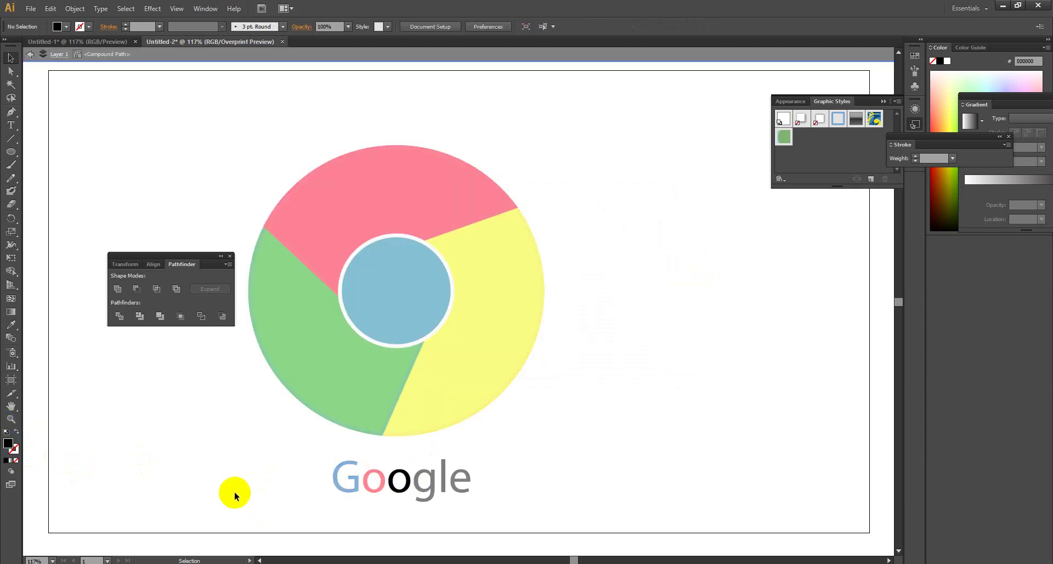
double_click(248, 476)
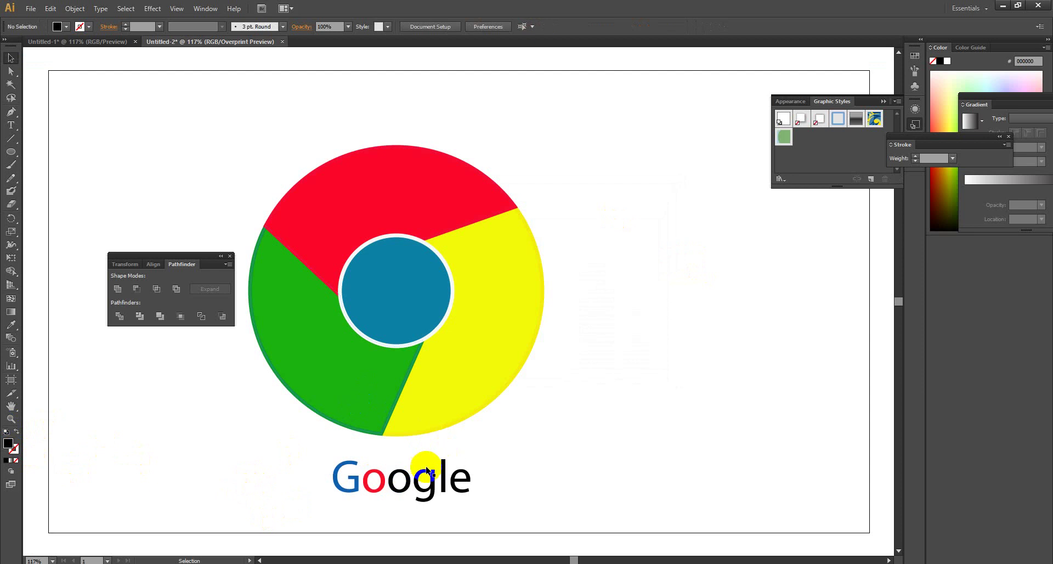
click(402, 472)
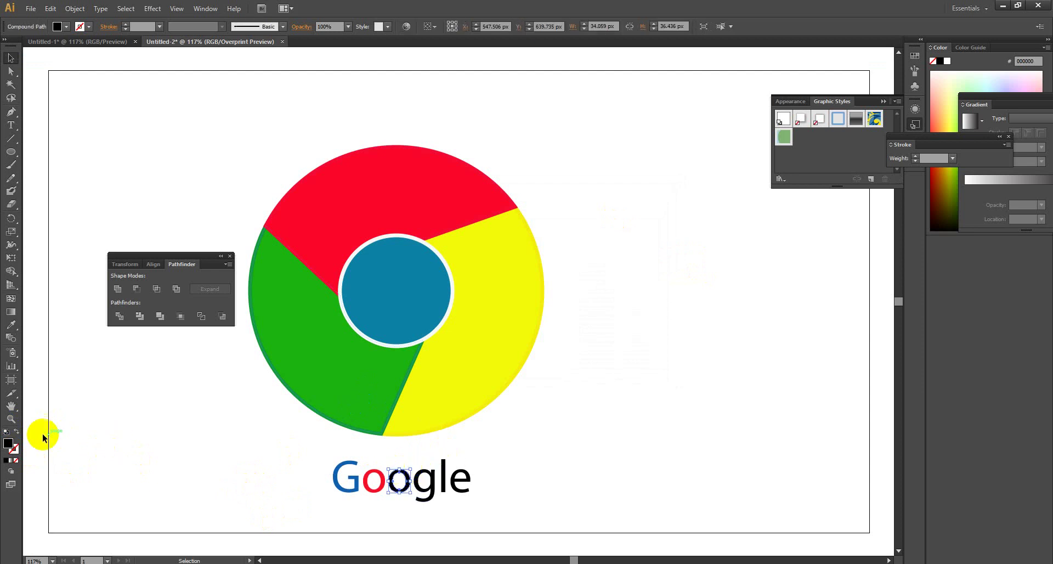
click(7, 442)
double_click(7, 444)
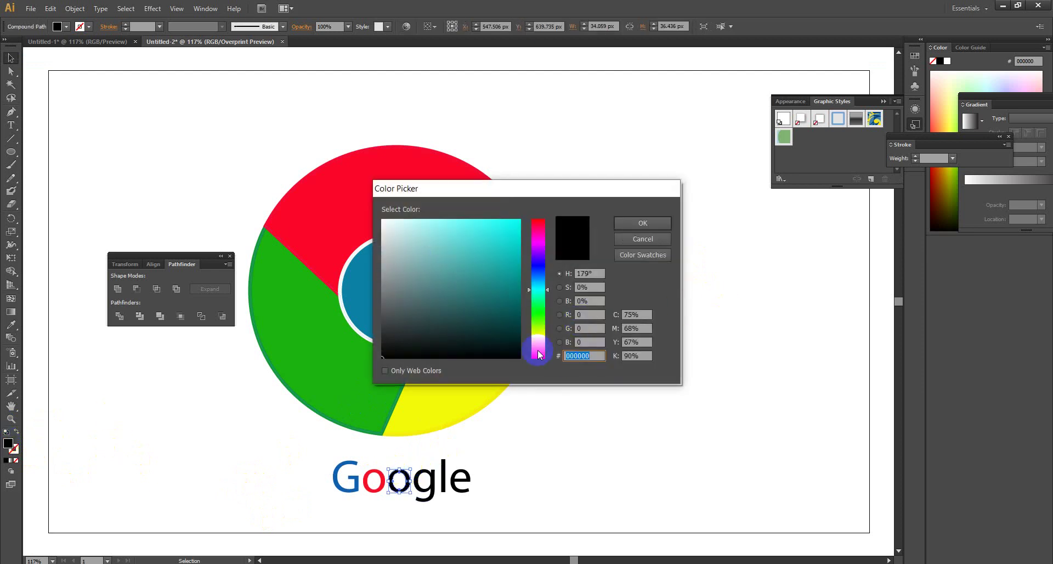
click(538, 331)
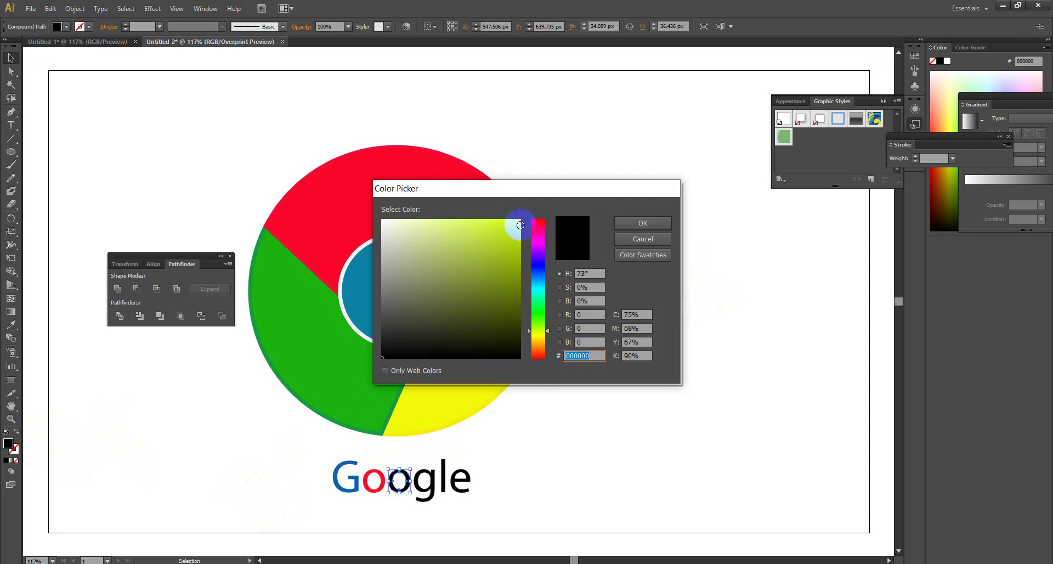
click(519, 226)
click(624, 223)
drag(534, 458, 433, 482)
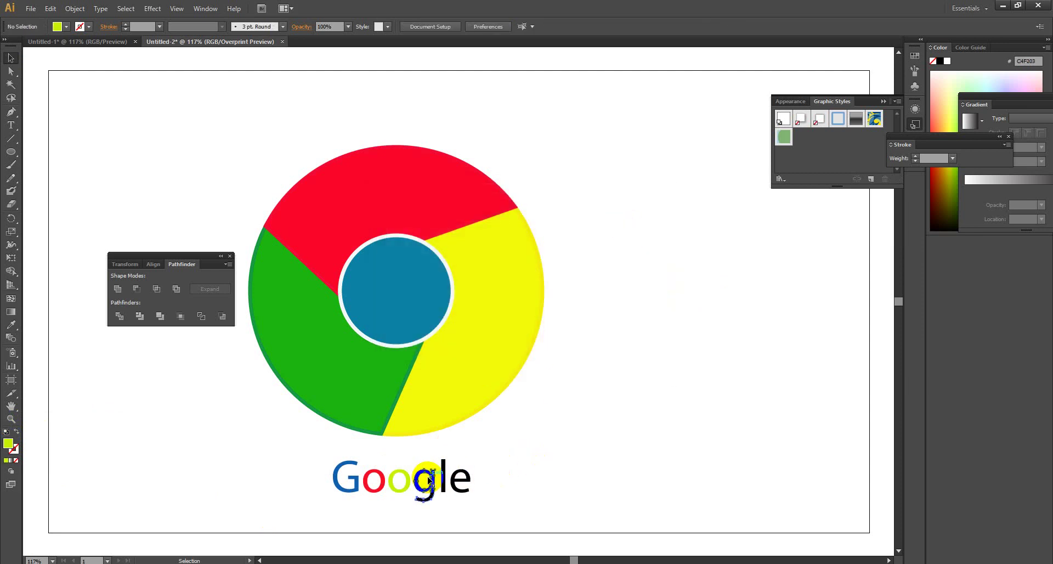
- Fill the g with deep blue 082CAF and deselect it
double_click(10, 444)
click(537, 271)
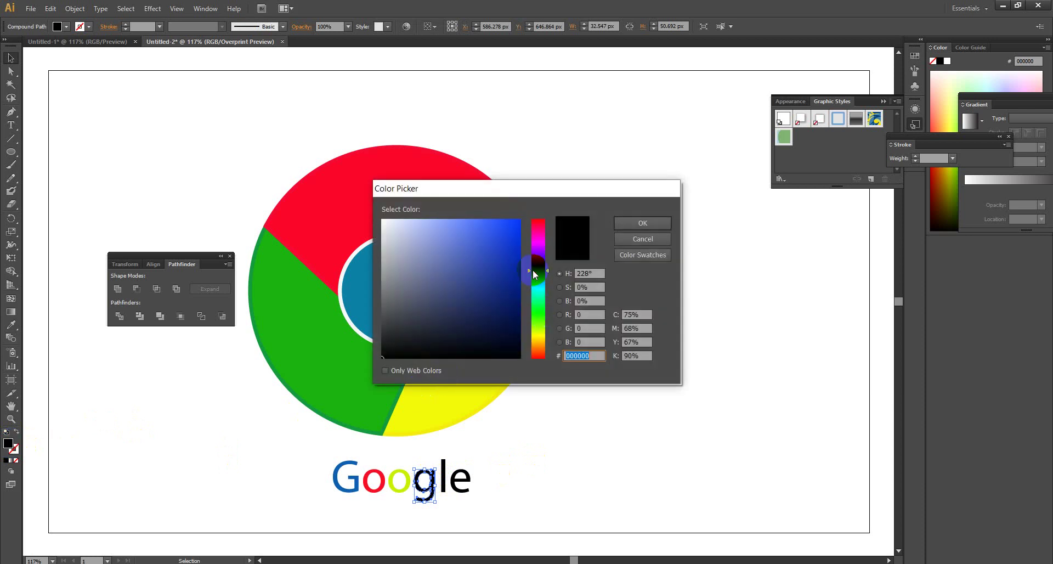
click(516, 261)
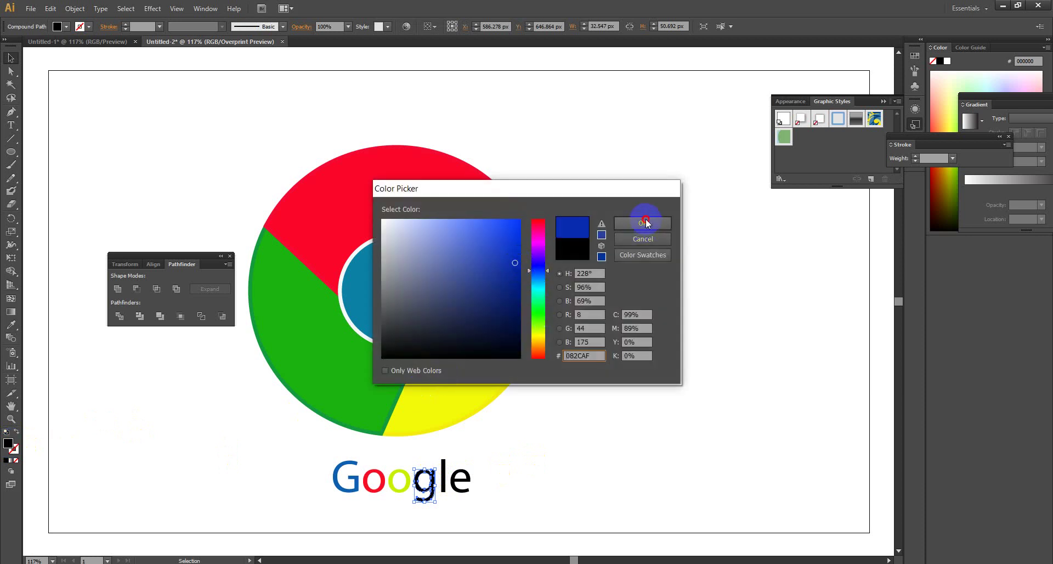
click(642, 221)
click(583, 369)
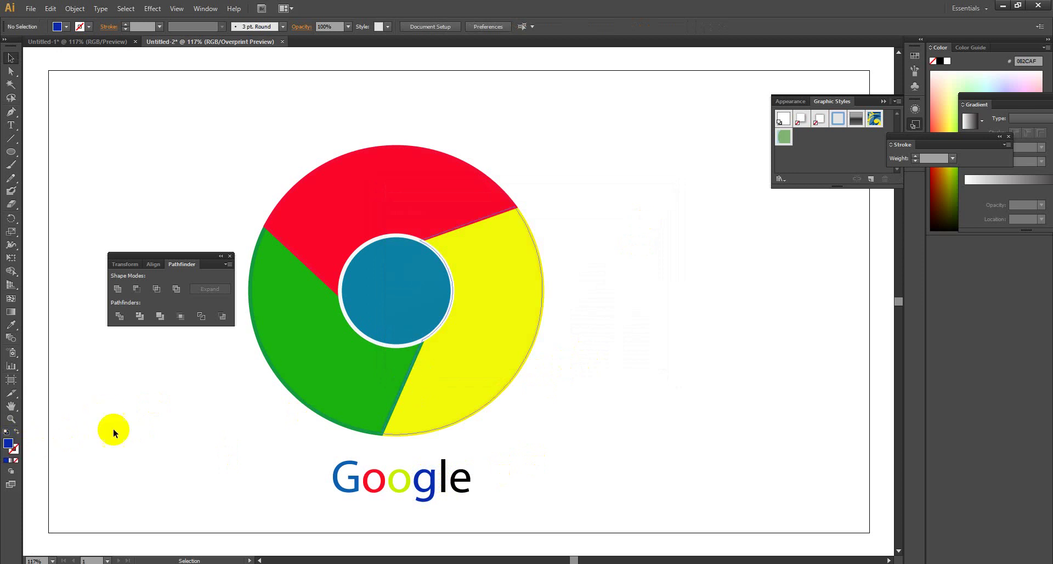
- Choose a darker green fill colour in the Color Picker
click(10, 445)
double_click(10, 444)
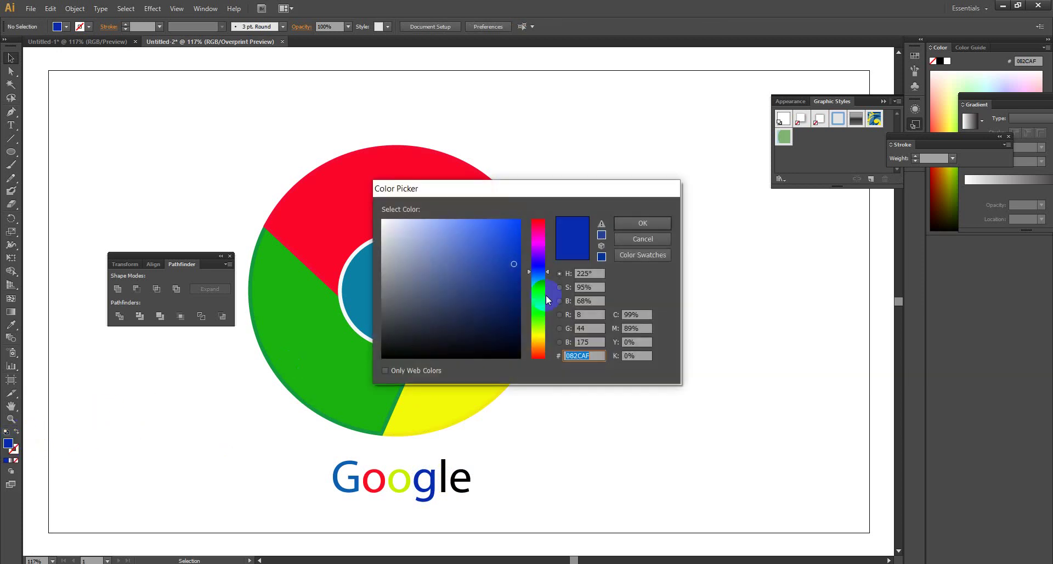
click(540, 310)
click(508, 226)
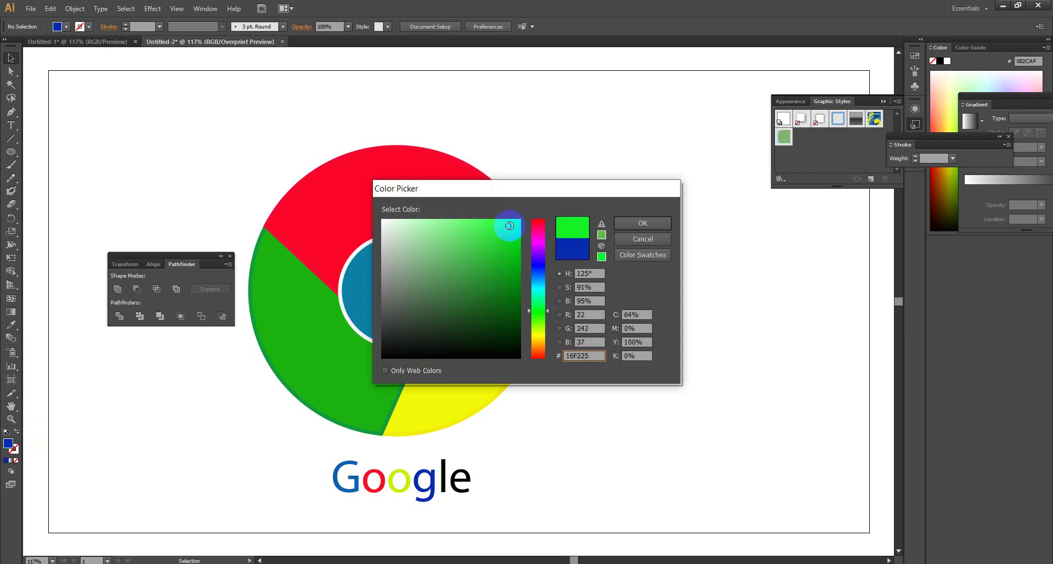
click(516, 269)
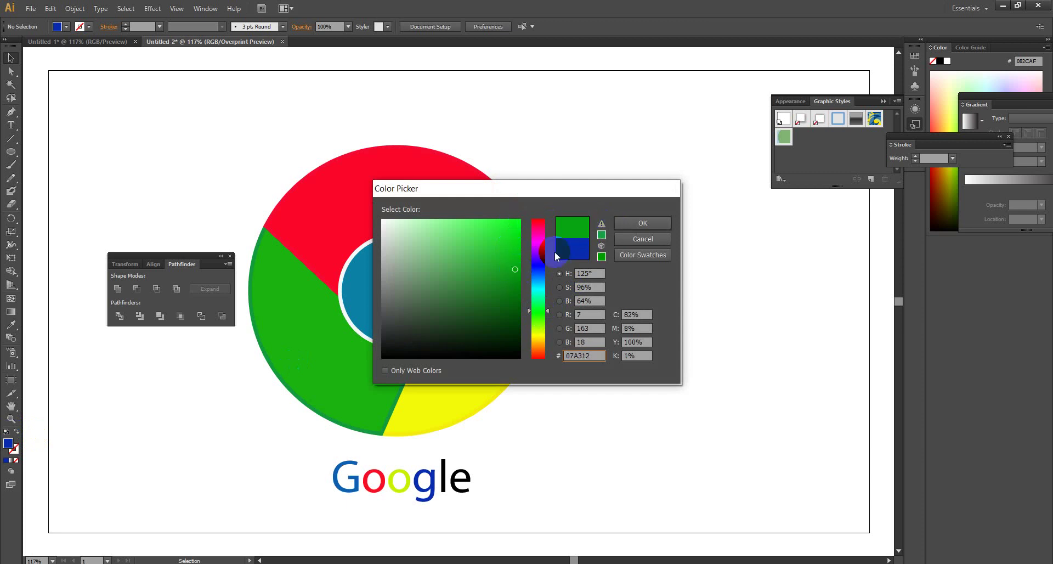
click(628, 223)
- Fill the letter l with green 0EA54B and clear the selection
click(446, 465)
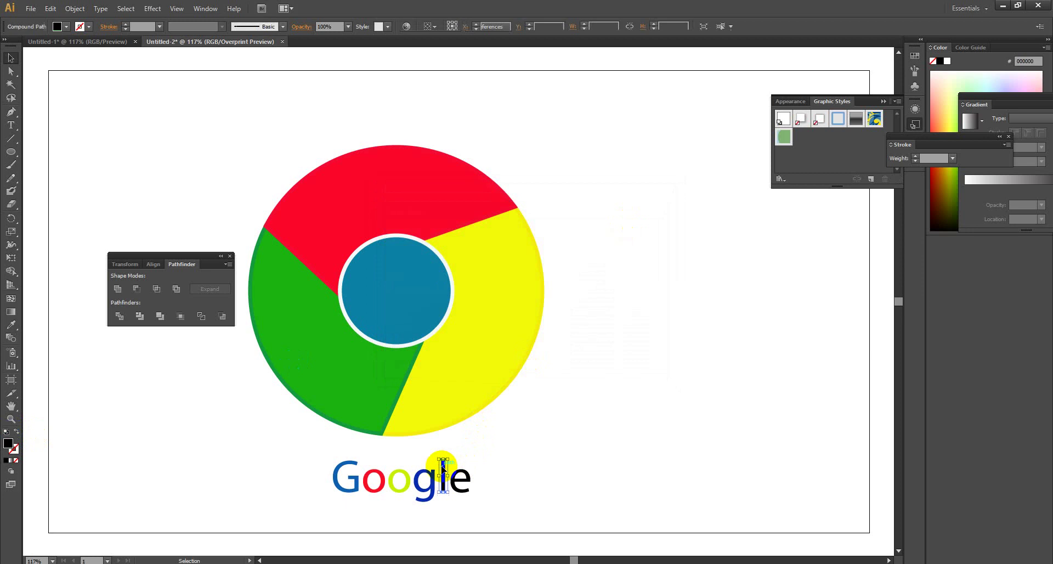
click(7, 444)
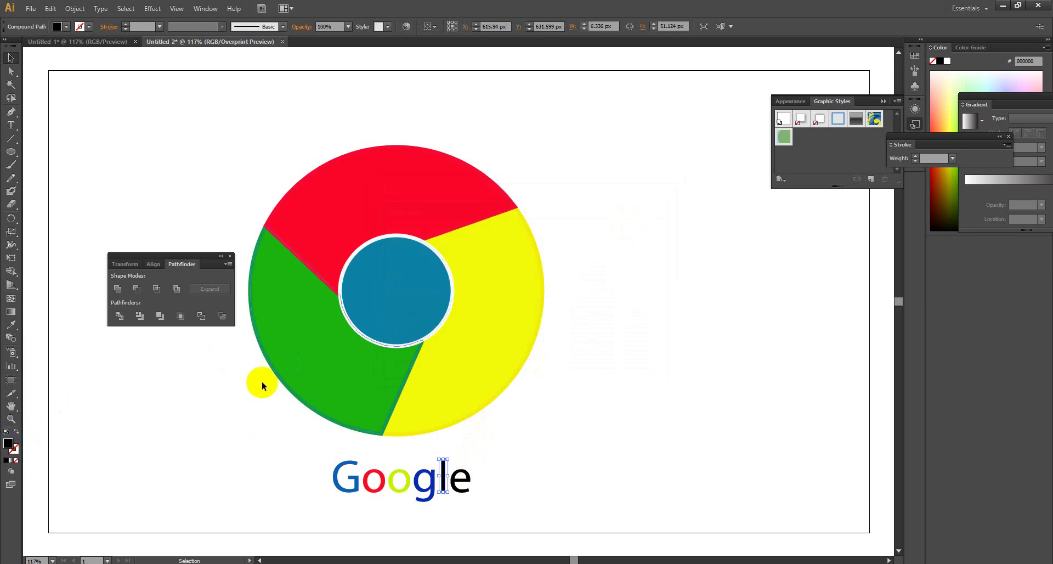
double_click(7, 445)
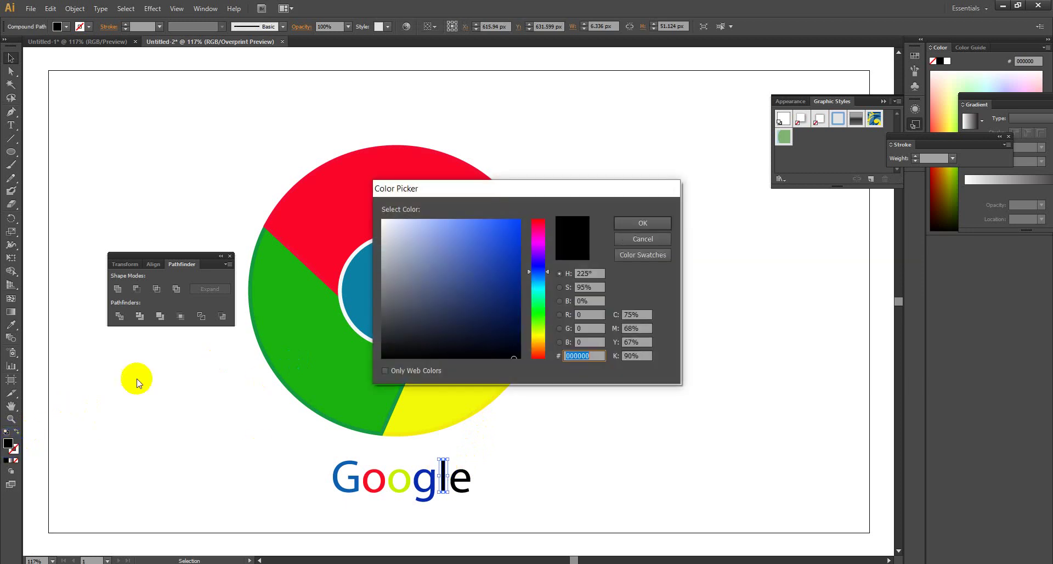
click(538, 303)
click(513, 268)
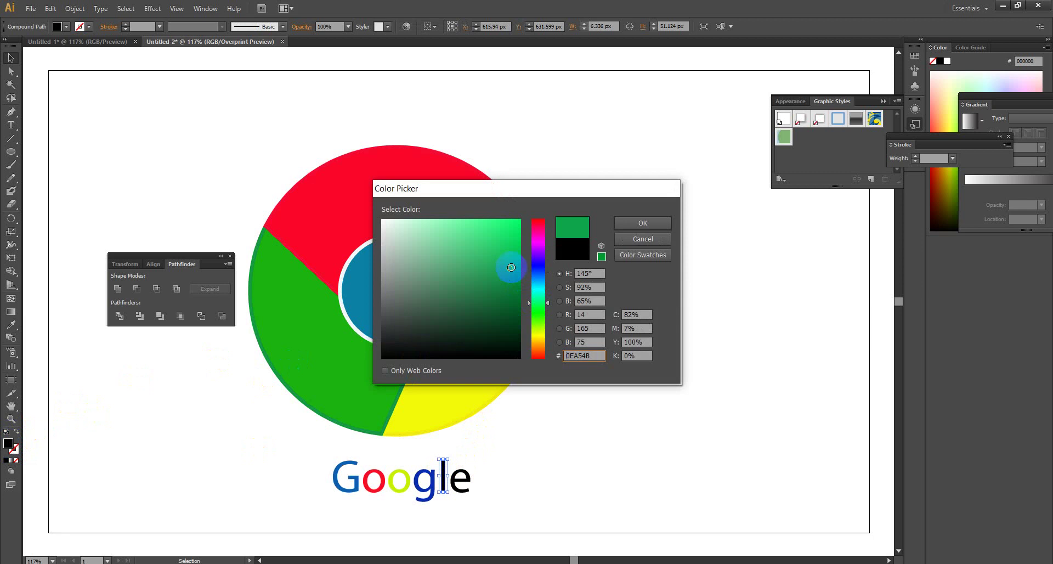
click(619, 225)
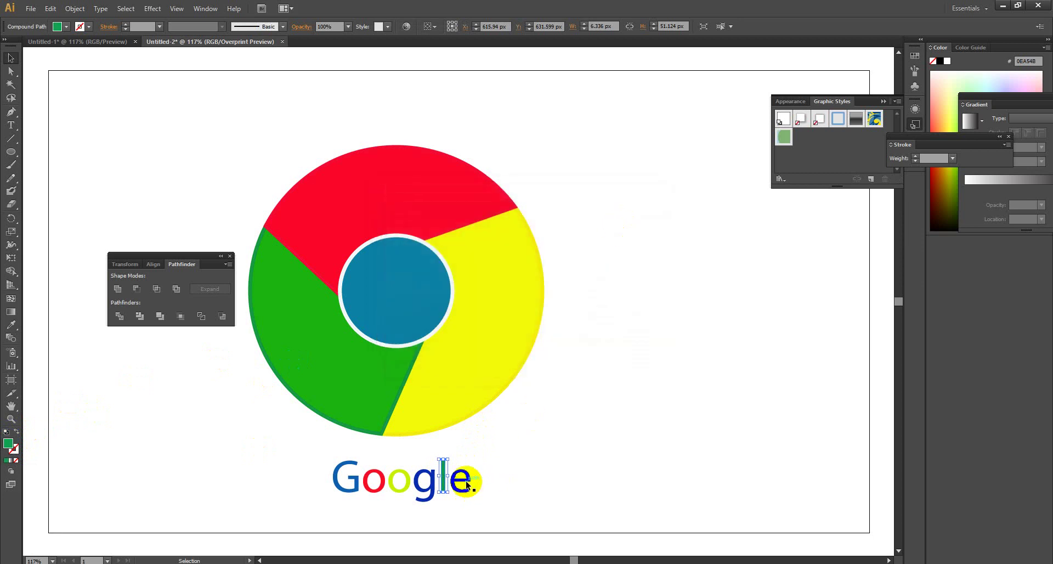
double_click(467, 479)
click(247, 453)
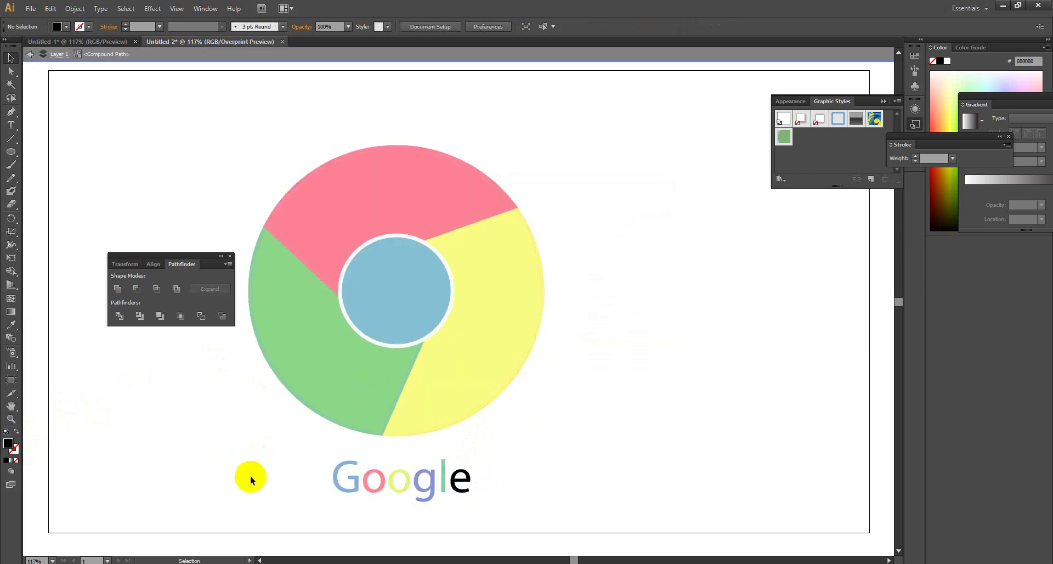
- Fill the last letter e of 'Google' with red F2082F, then deselect it
double_click(533, 470)
click(467, 479)
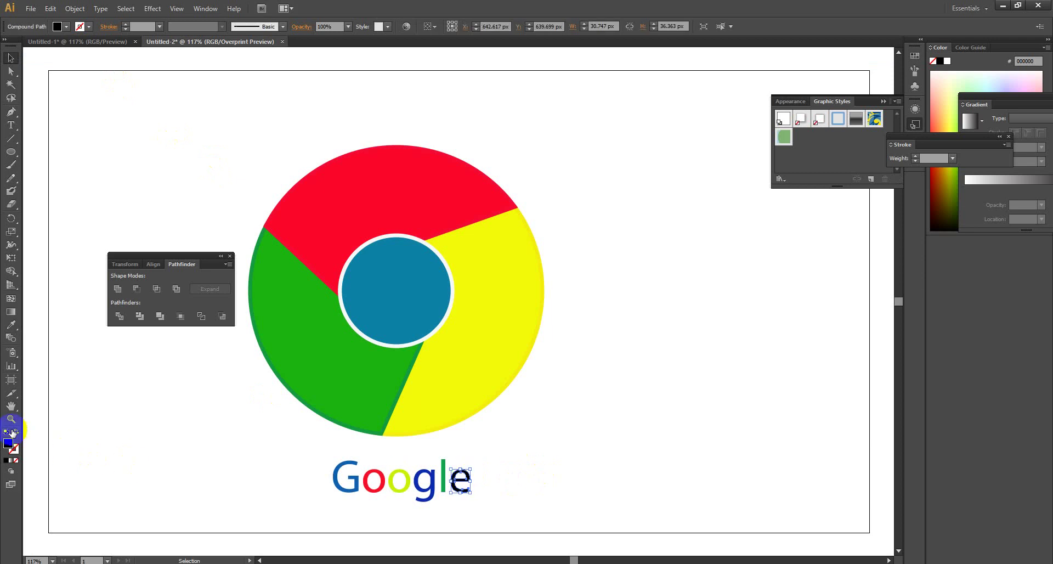
click(15, 448)
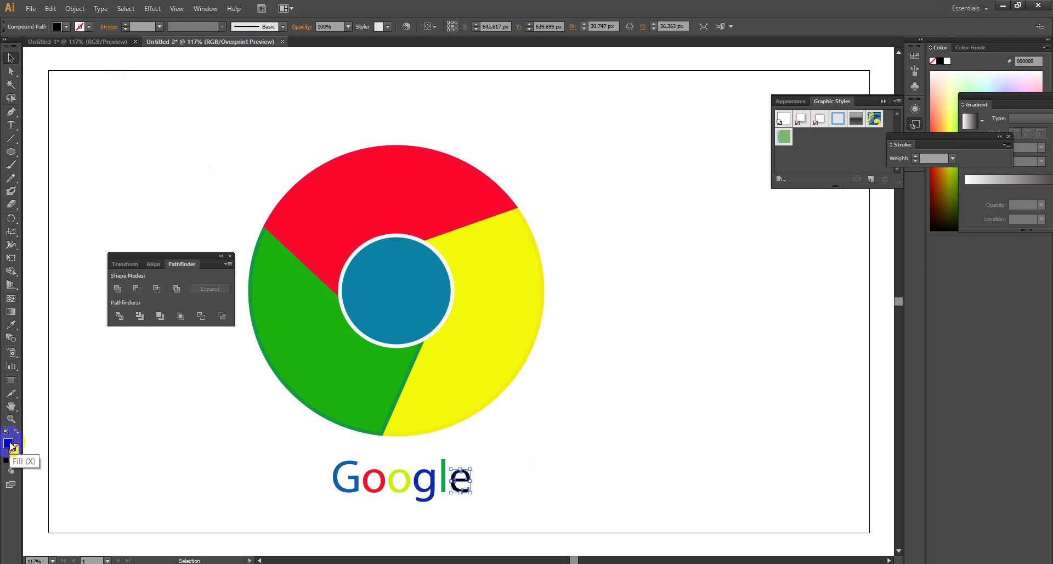
double_click(8, 444)
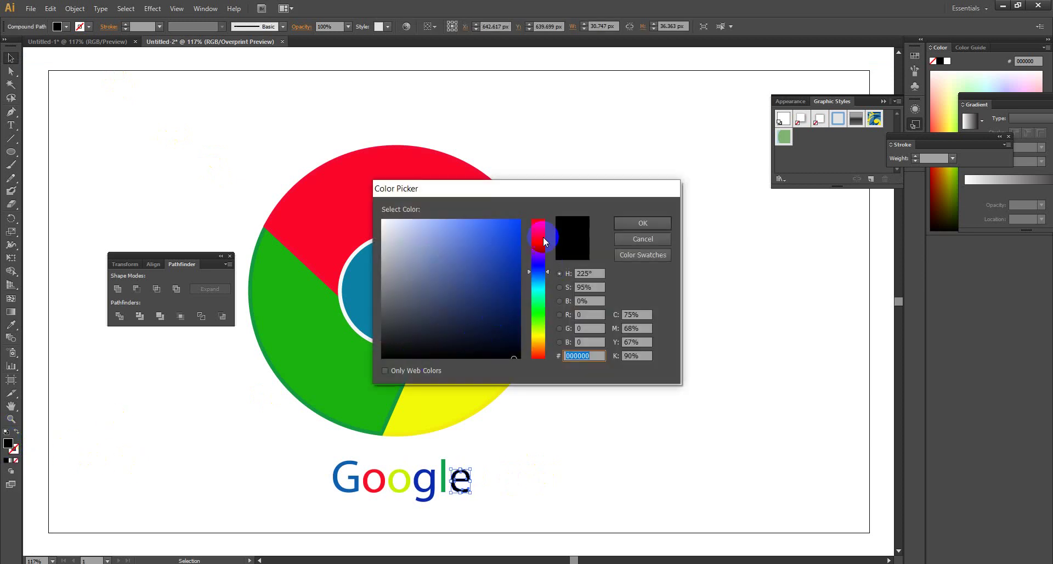
click(536, 221)
click(517, 225)
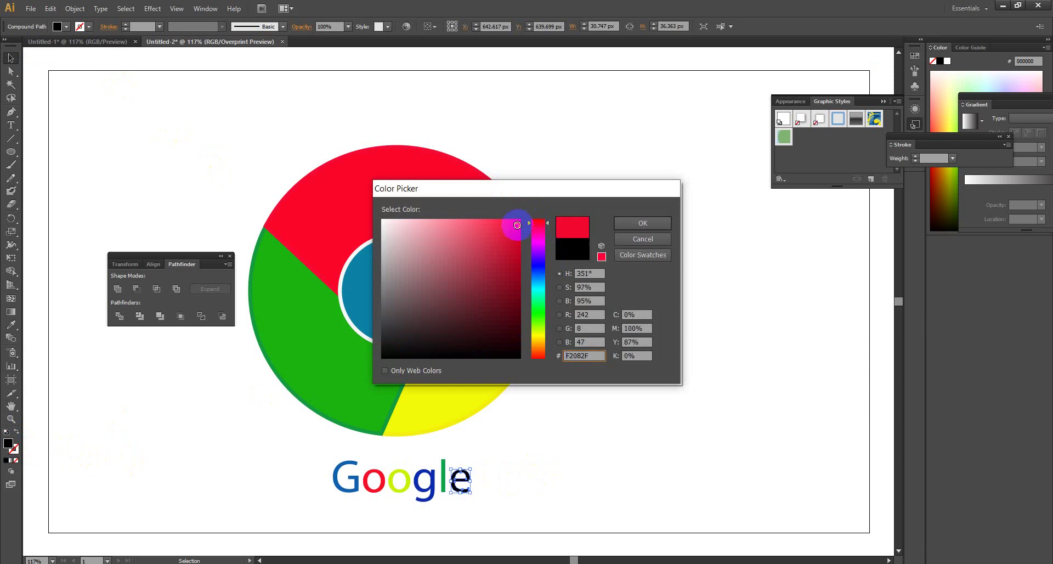
click(629, 224)
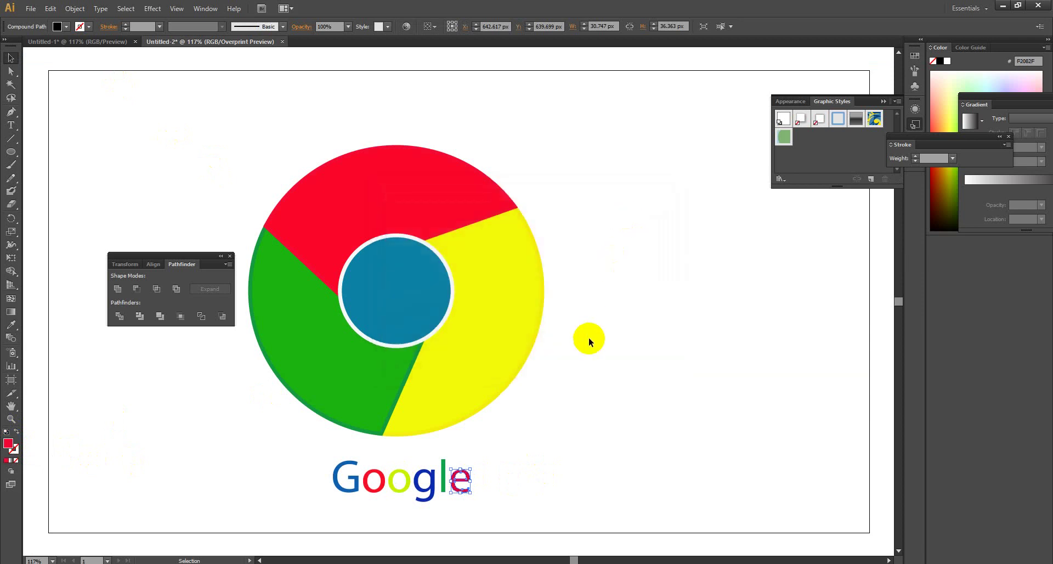
click(587, 337)
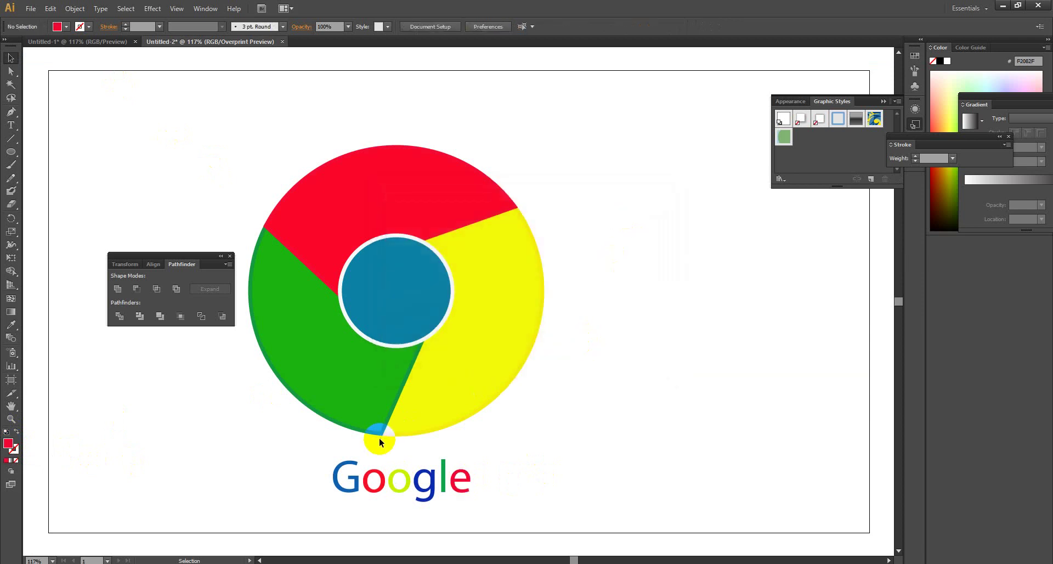
drag(379, 440, 334, 480)
- Scale the capital G up to about 66.9 × 73.5 px, taller than the other letters
click(349, 465)
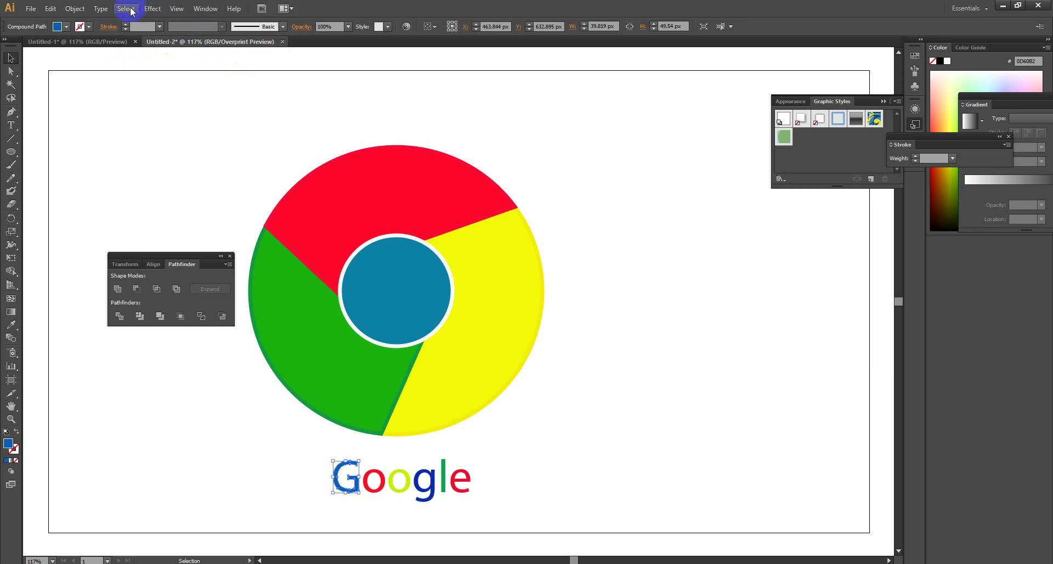
click(129, 9)
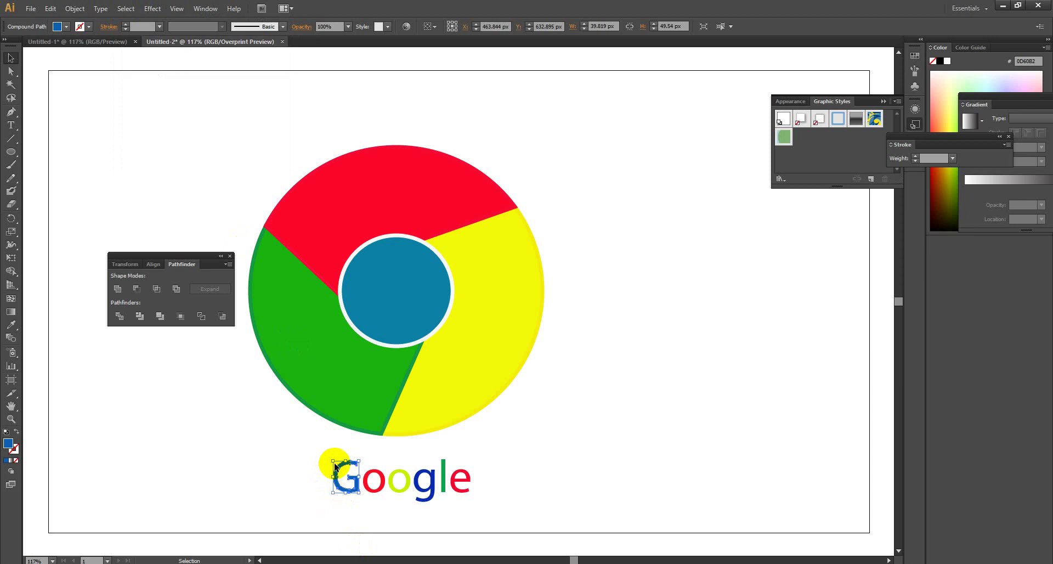
drag(332, 461, 313, 445)
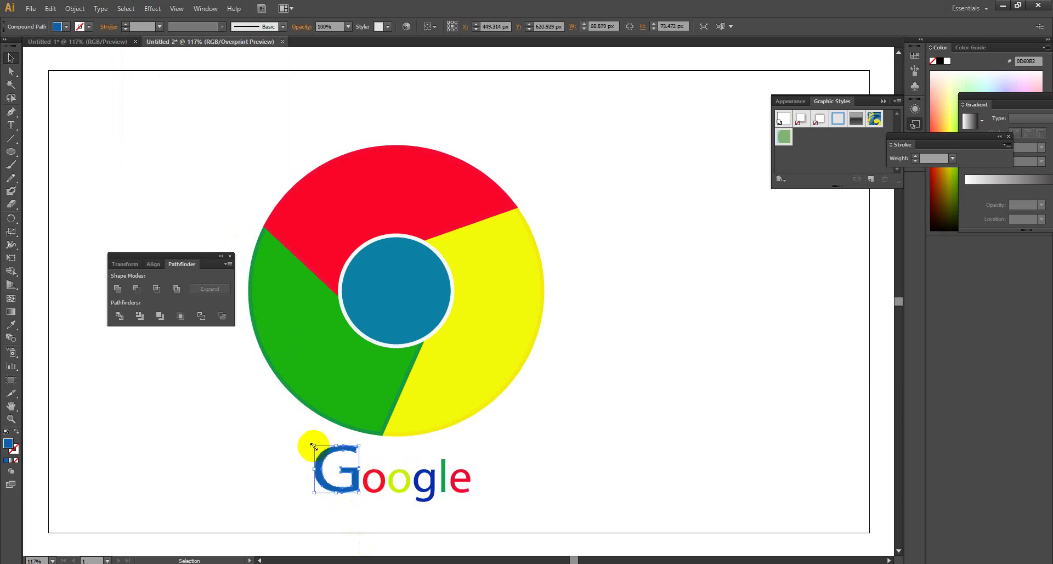
drag(313, 445, 313, 446)
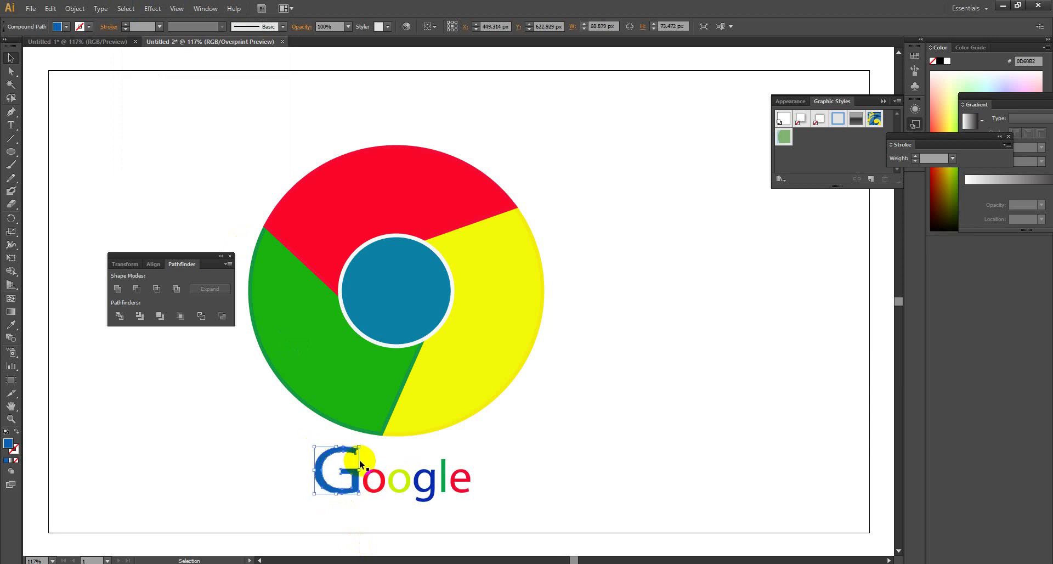
click(519, 441)
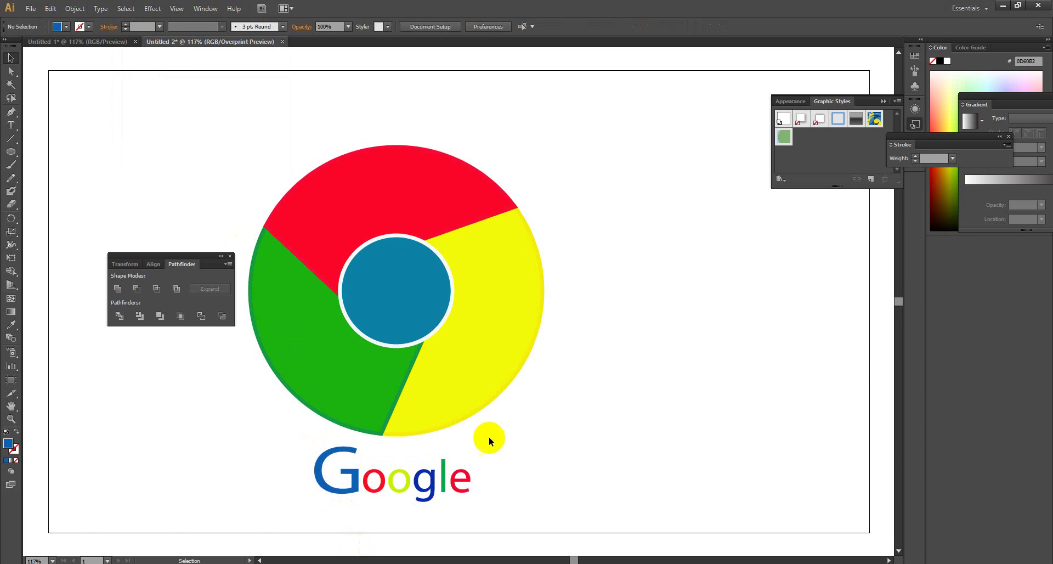
click(421, 388)
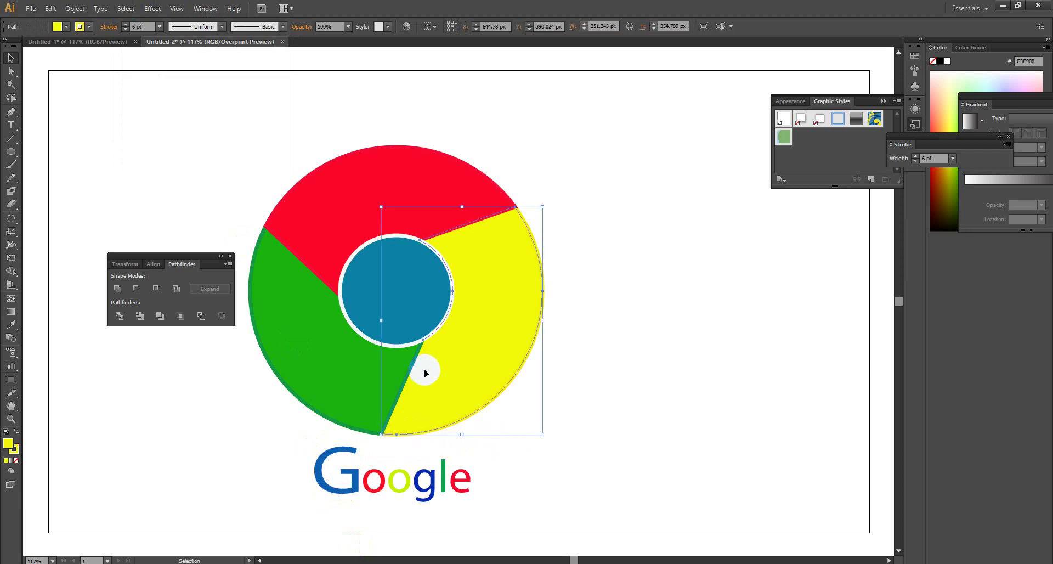
drag(382, 274, 572, 435)
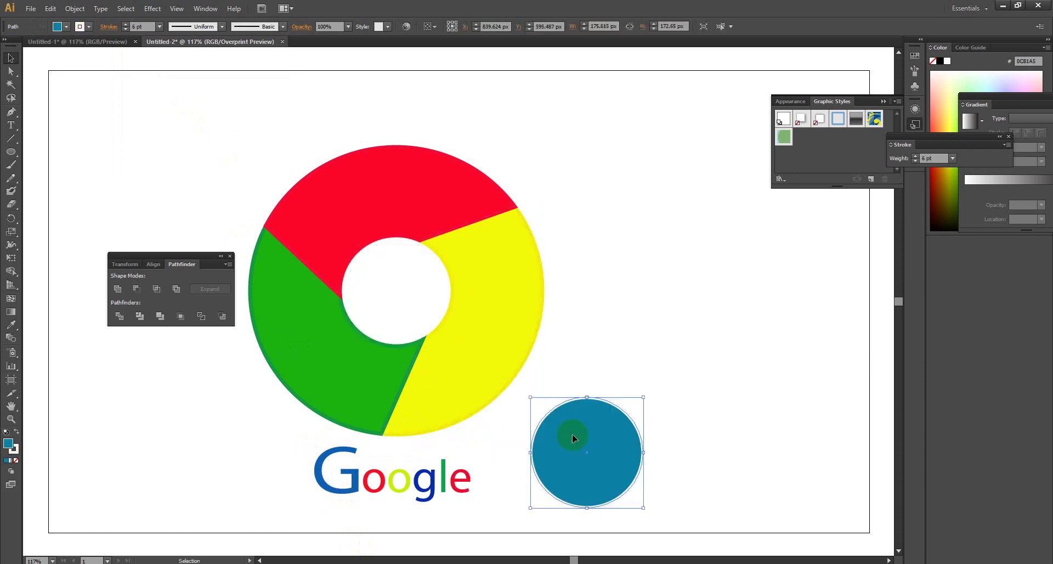
key(ctrl+z)
click(692, 403)
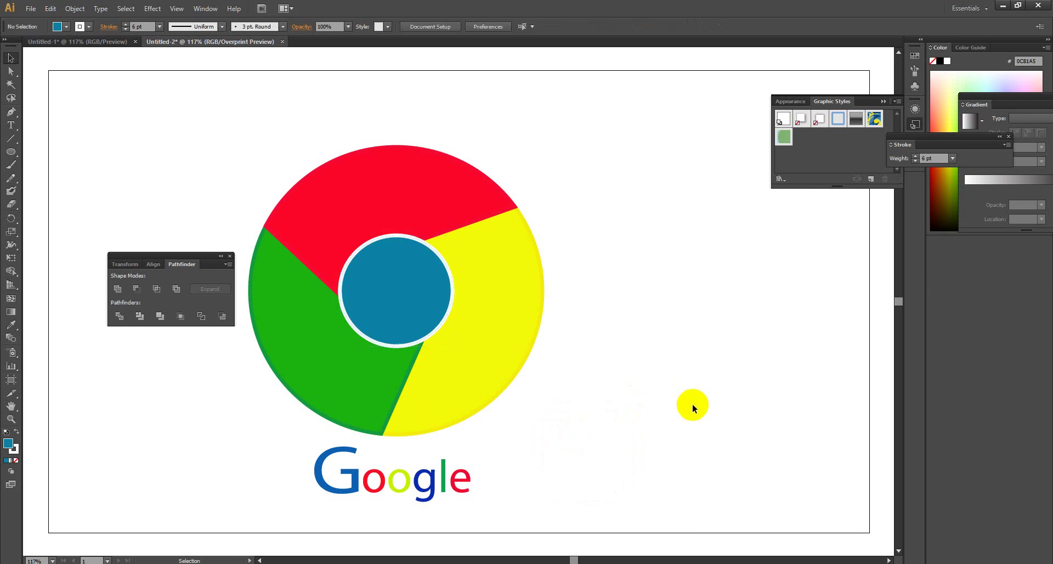